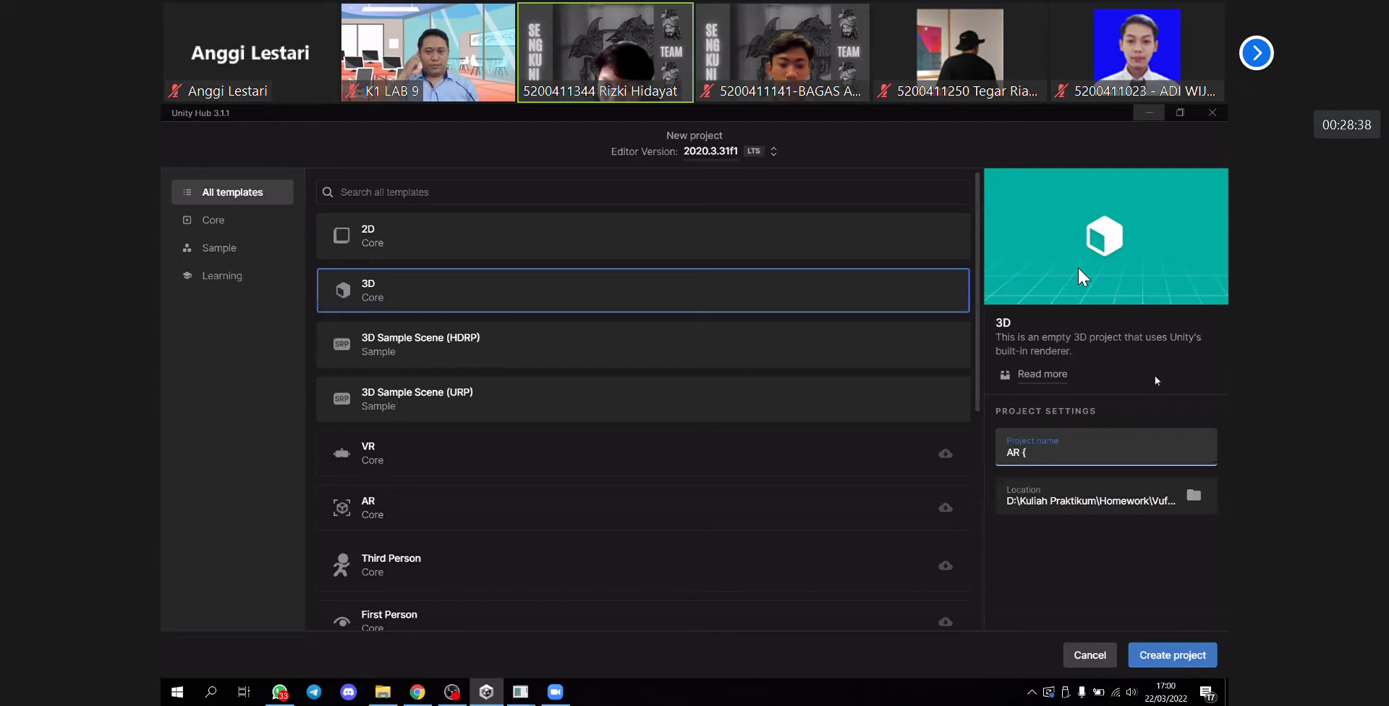
# - Name the new 3D project "AR Plane Detection" and create it
pyautogui.press('BackSpace')
pyautogui.press('BackSpace')
pyautogui.press('BackSpace')
pyautogui.press('BackSpace')
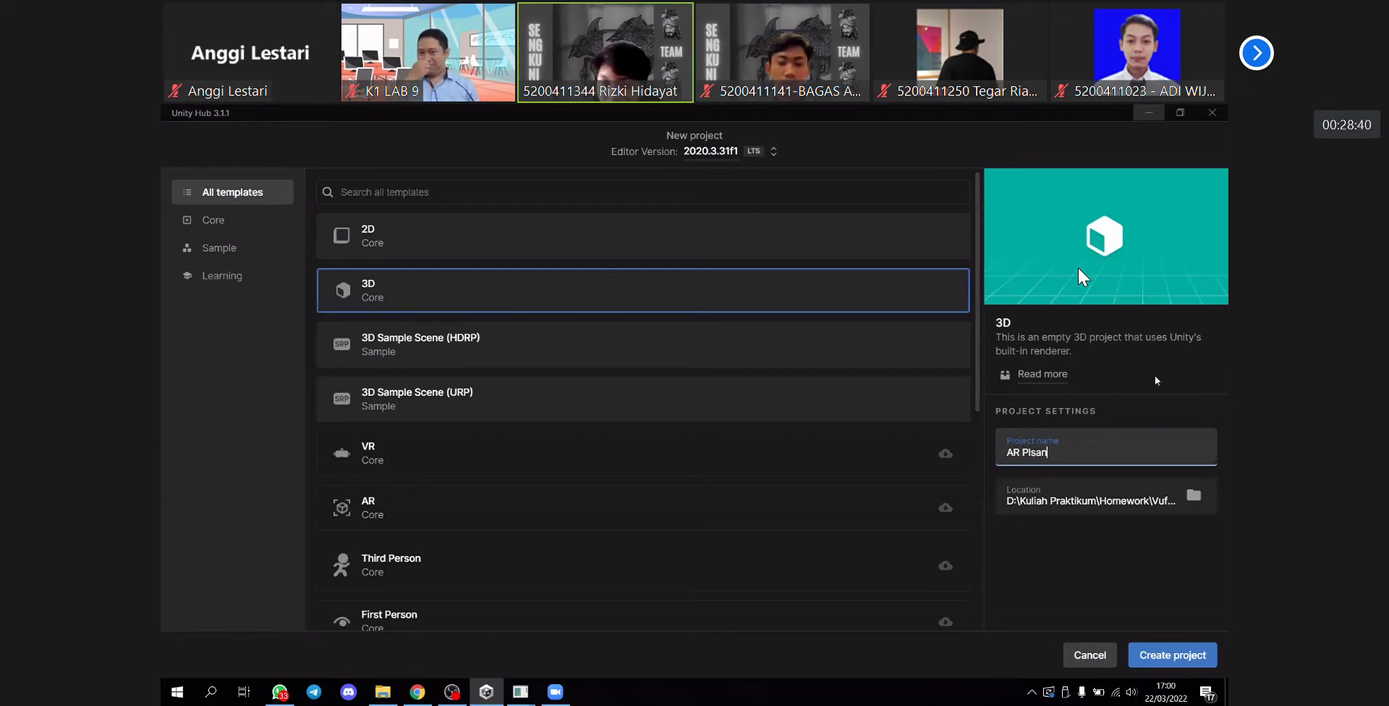
pyautogui.write('lane')
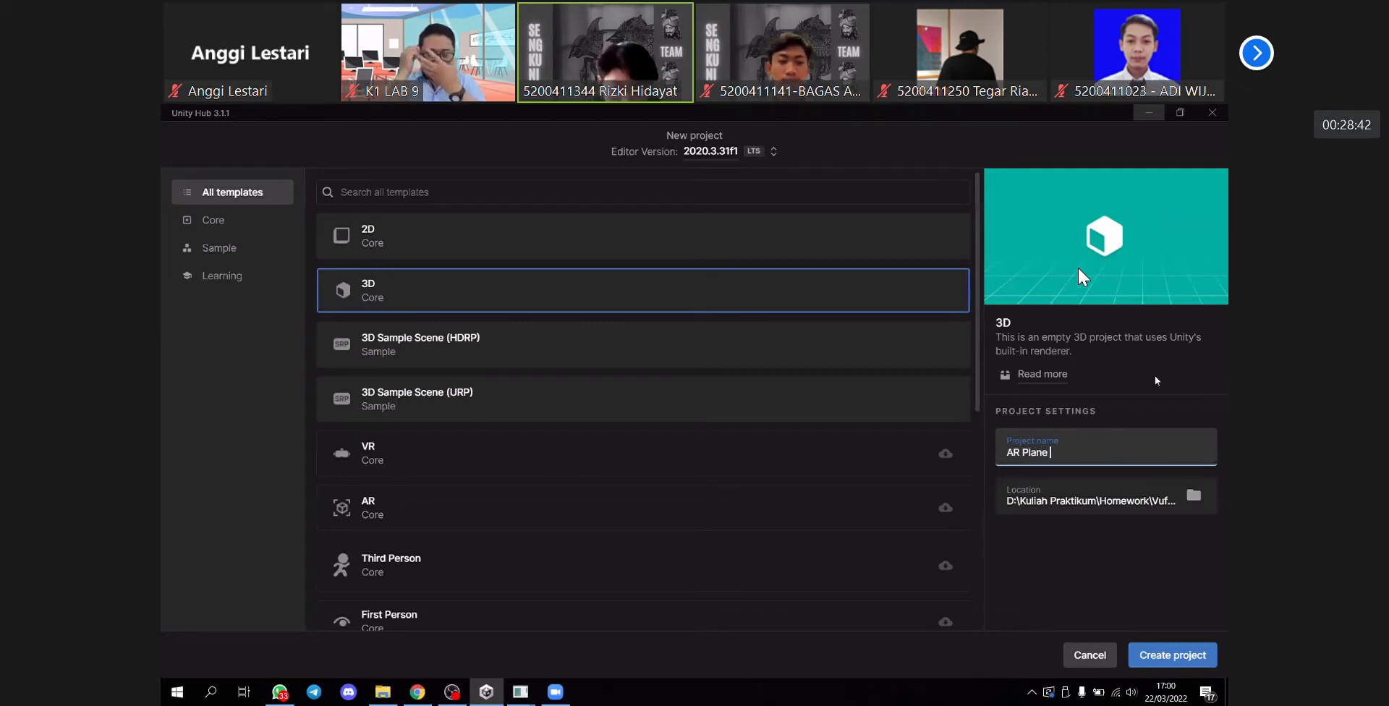
pyautogui.write(' De')
pyautogui.write('yte')
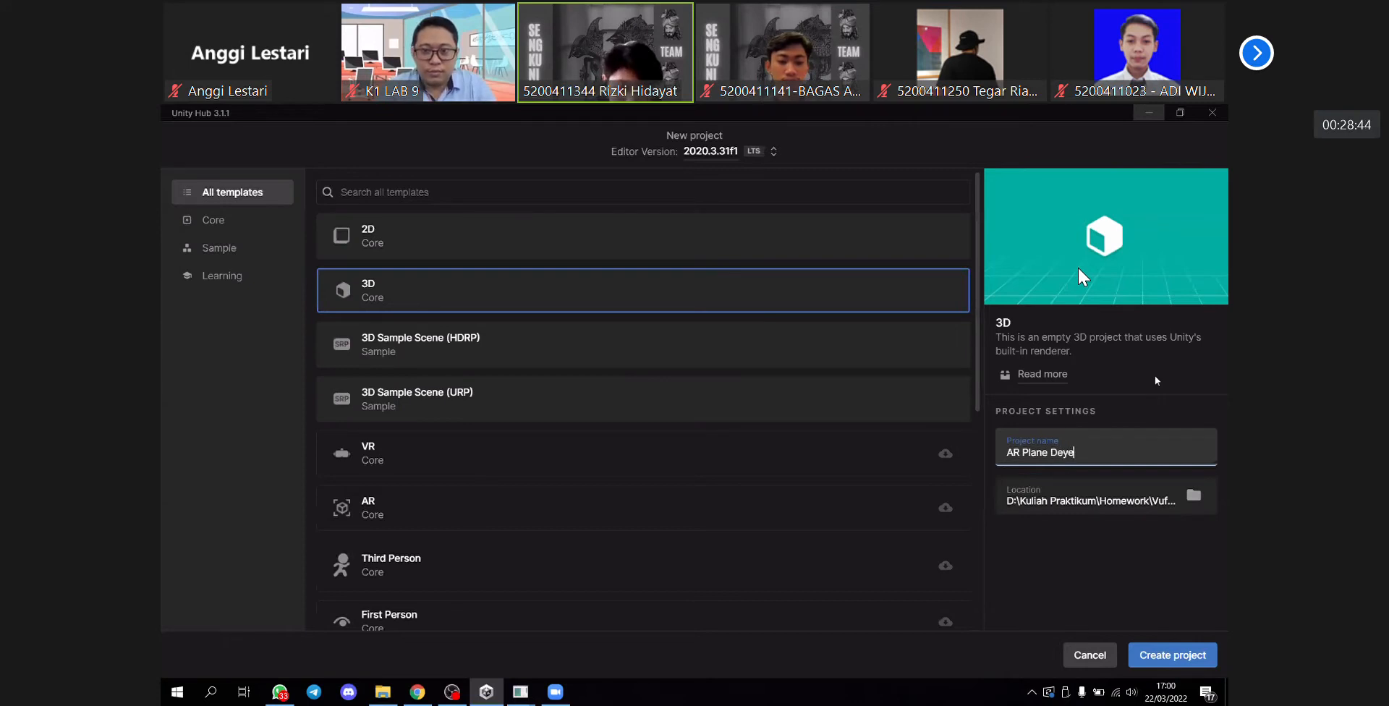
pyautogui.press('BackSpace')
pyautogui.press('BackSpace')
pyautogui.press('BackSpace')
pyautogui.write('tection')
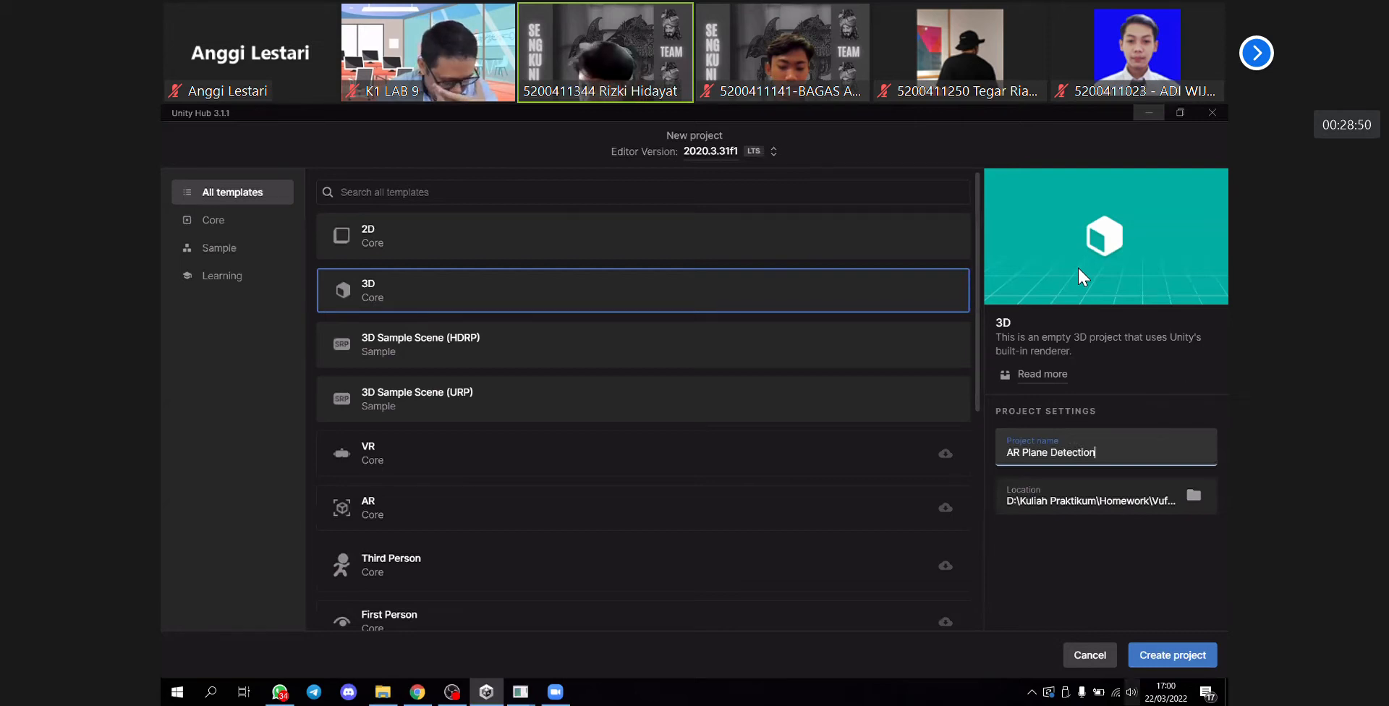
pyautogui.click(1171, 658)
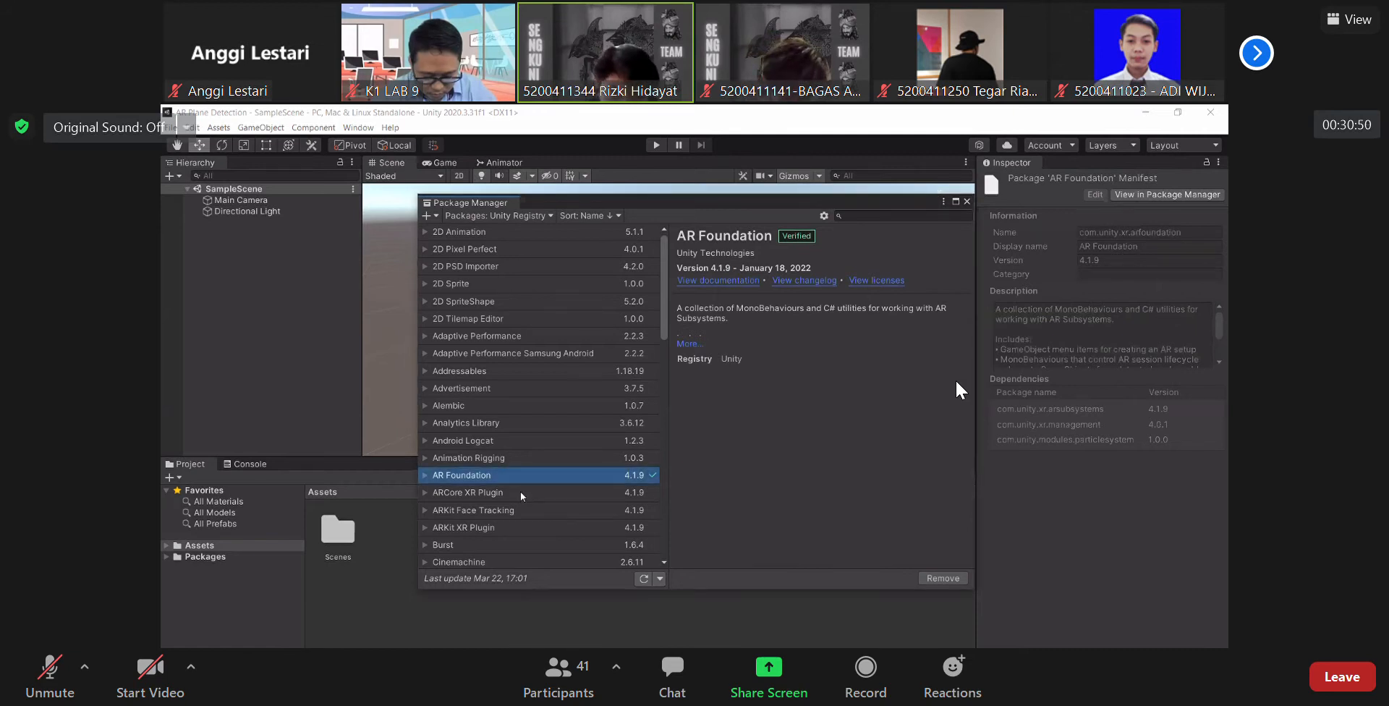
# - Install the ARCore XR Plugin 4.1.9 package and close the Package Manager
pyautogui.click(557, 493)
pyautogui.click(950, 578)
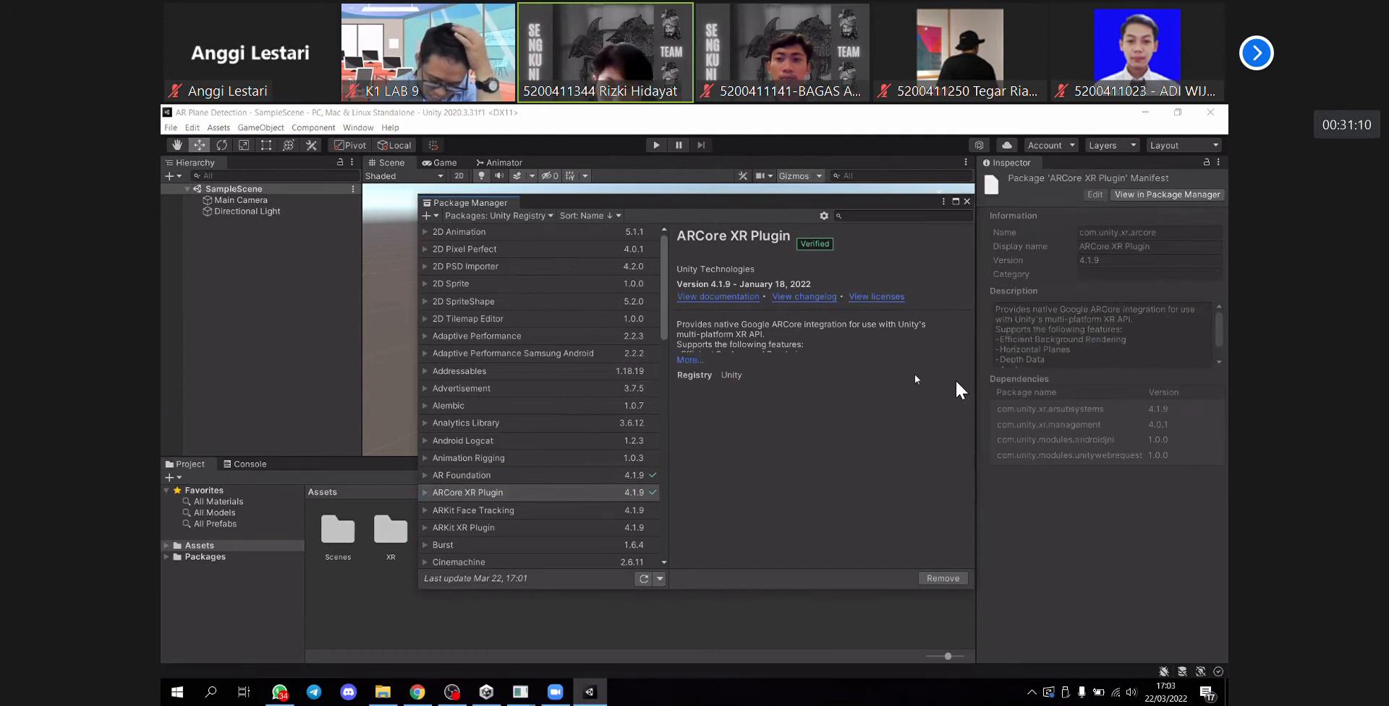
pyautogui.click(966, 202)
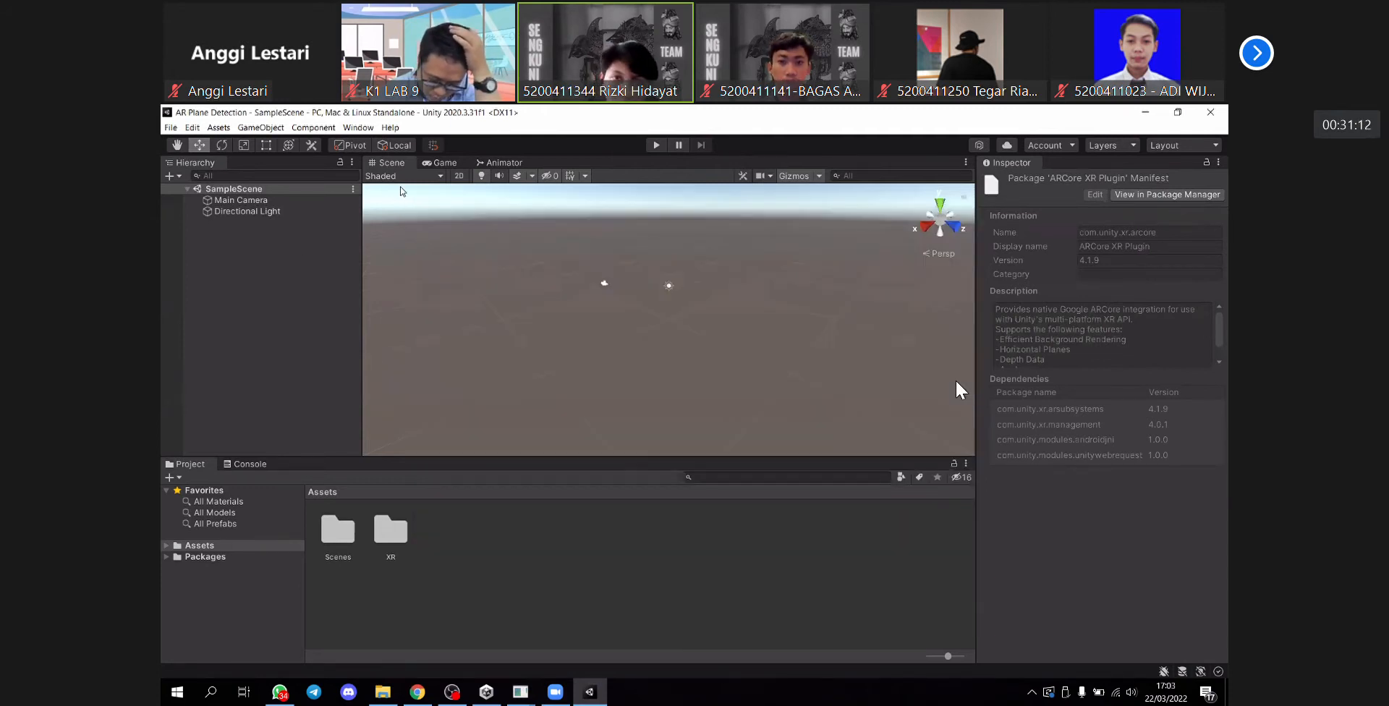
# - Switch the project's build platform to Android in the Build Settings
pyautogui.click(170, 128)
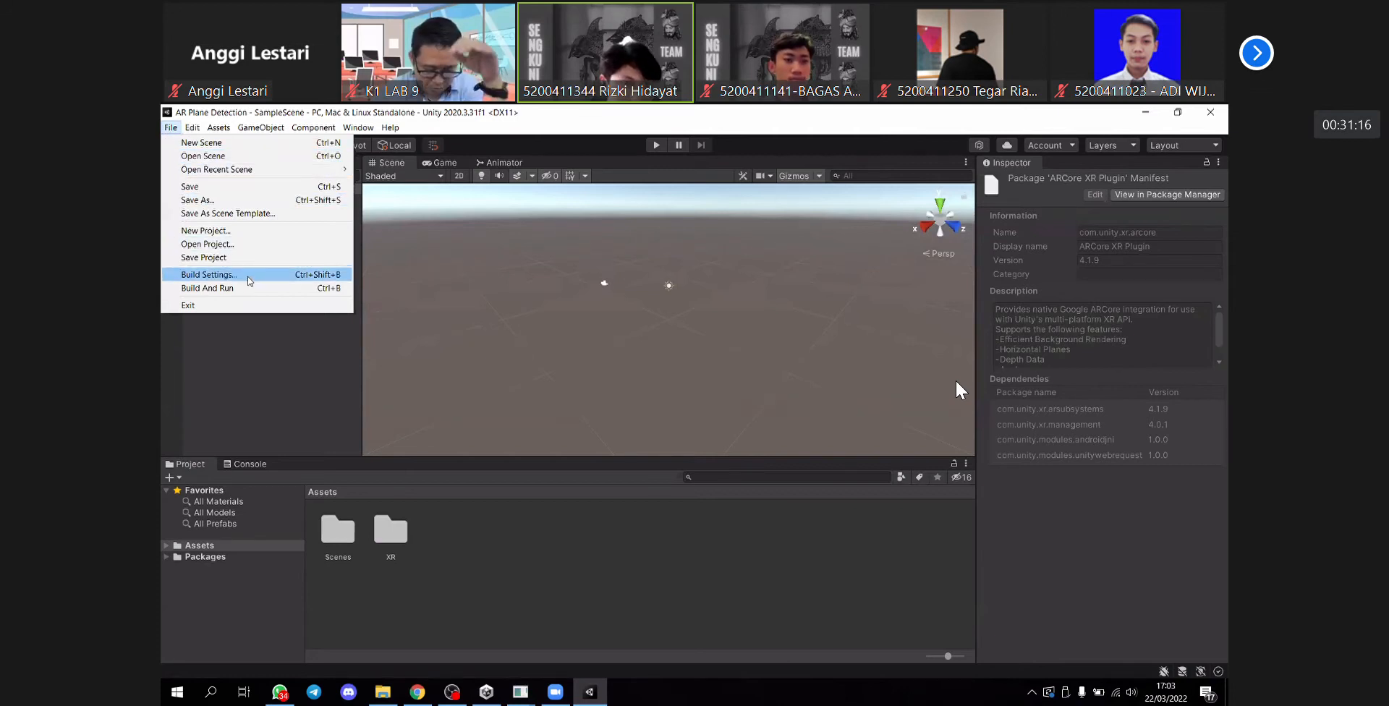
pyautogui.click(250, 281)
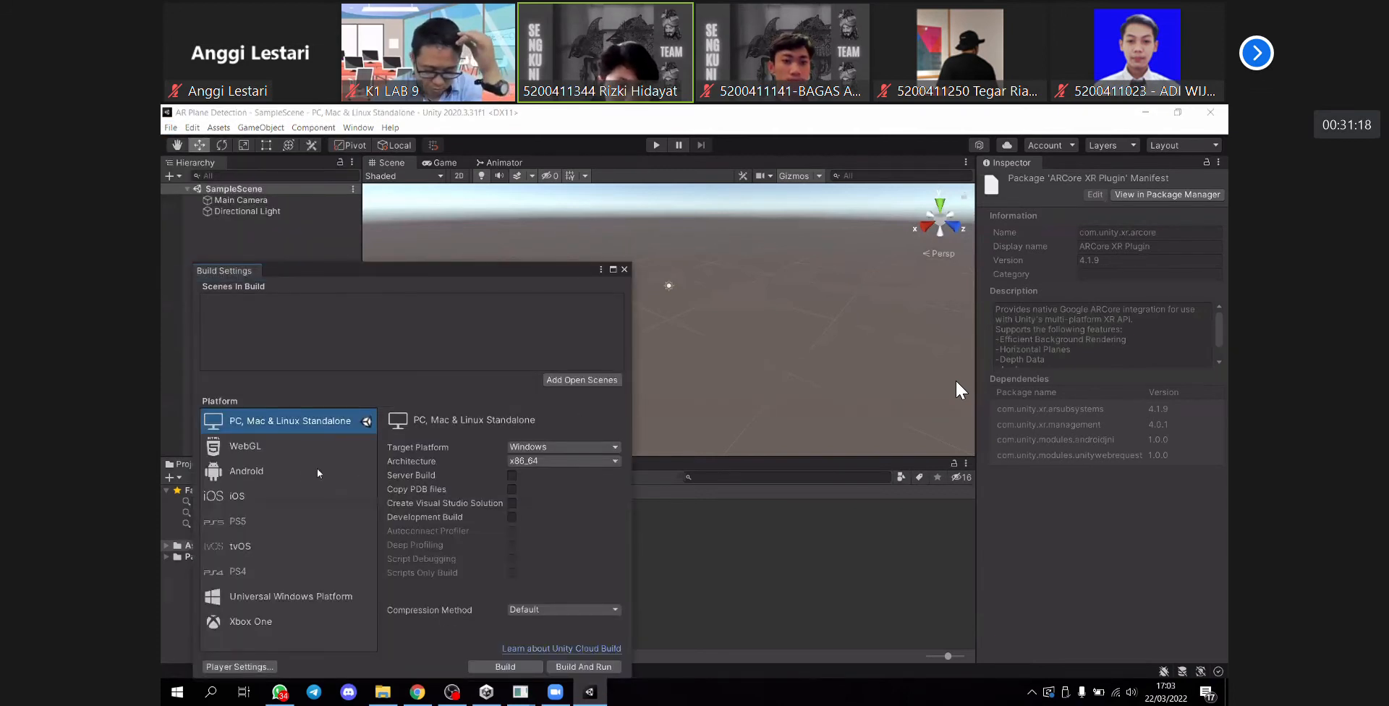
pyautogui.click(243, 472)
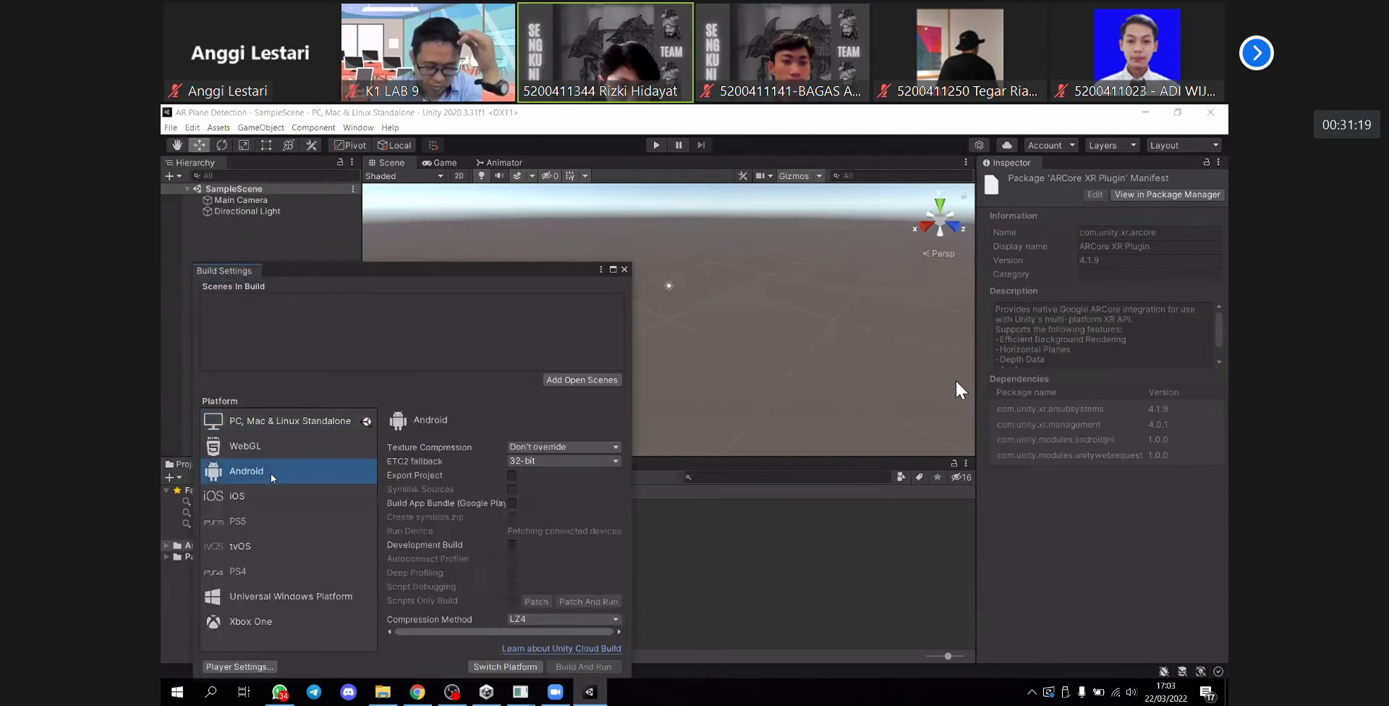
pyautogui.click(521, 668)
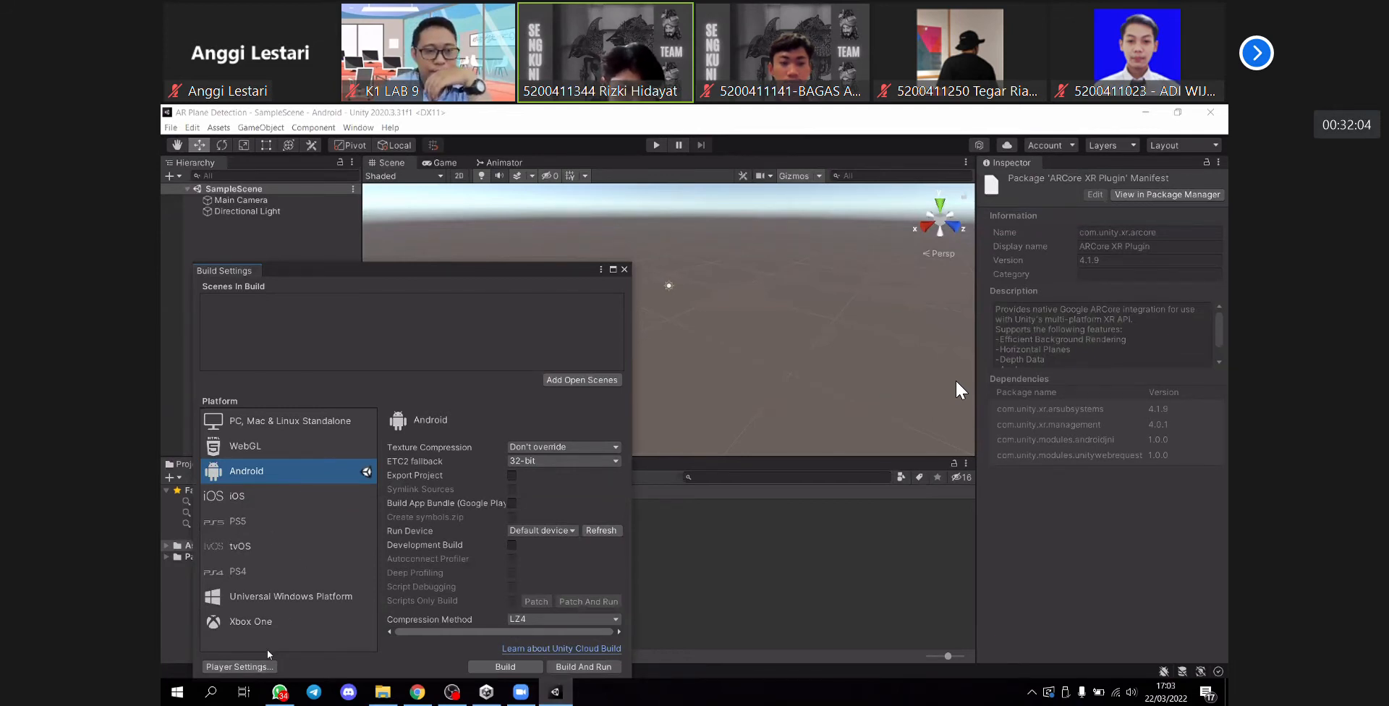
# - Remove Vulkan from the Graphics APIs in the Android Player settings
pyautogui.click(240, 667)
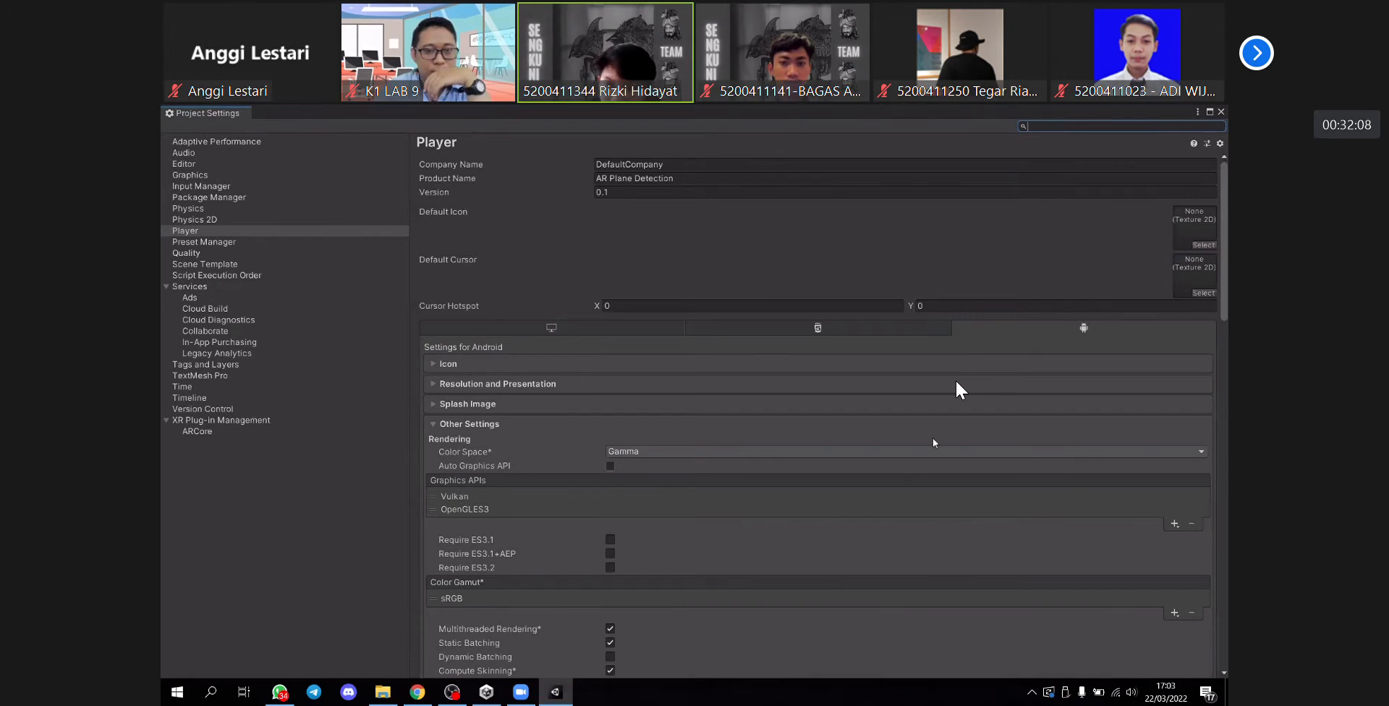
pyautogui.scroll(-1, 573, 479)
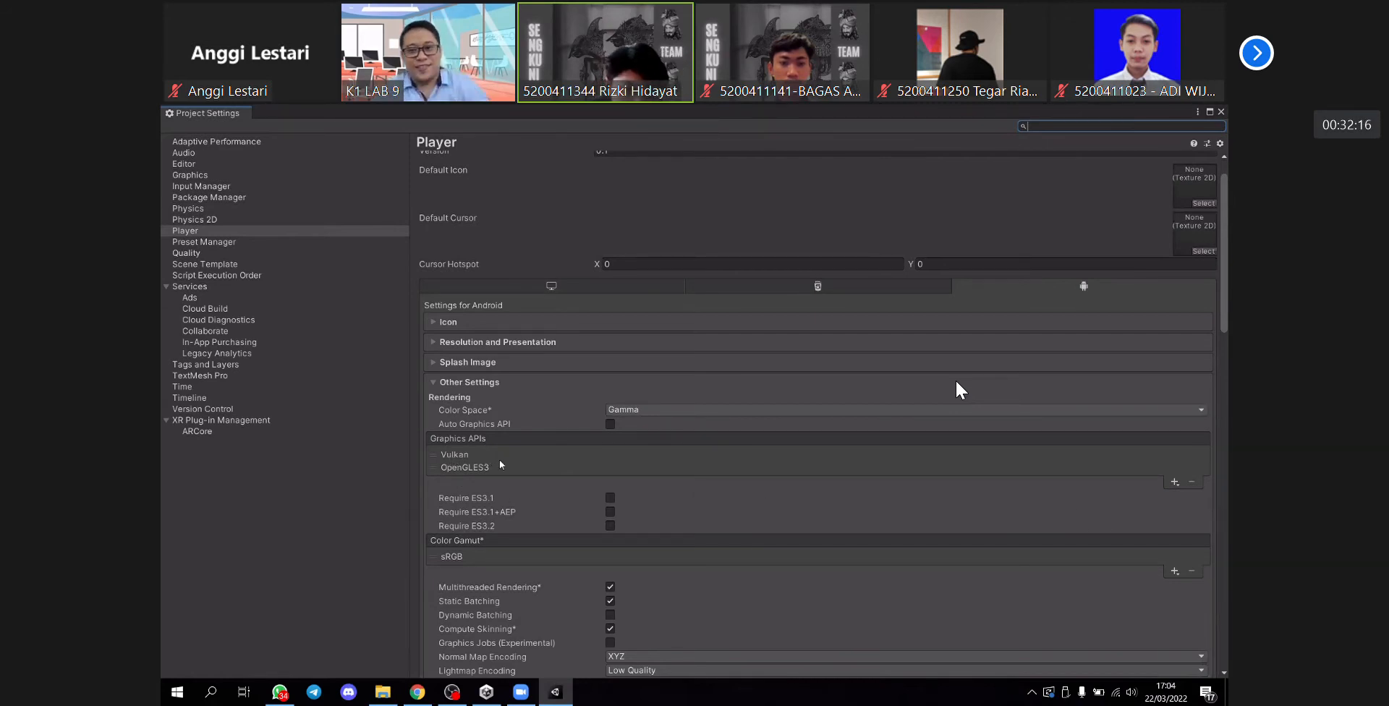
pyautogui.click(454, 456)
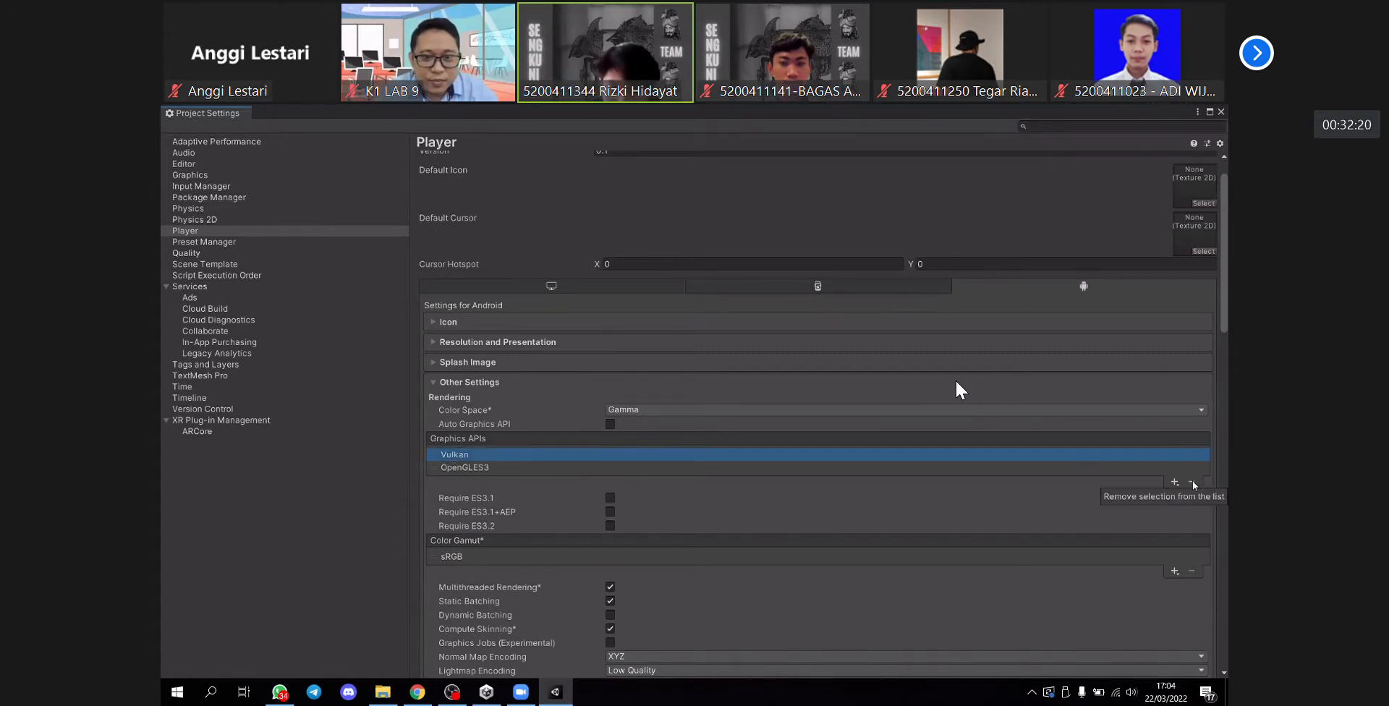
pyautogui.click(1192, 480)
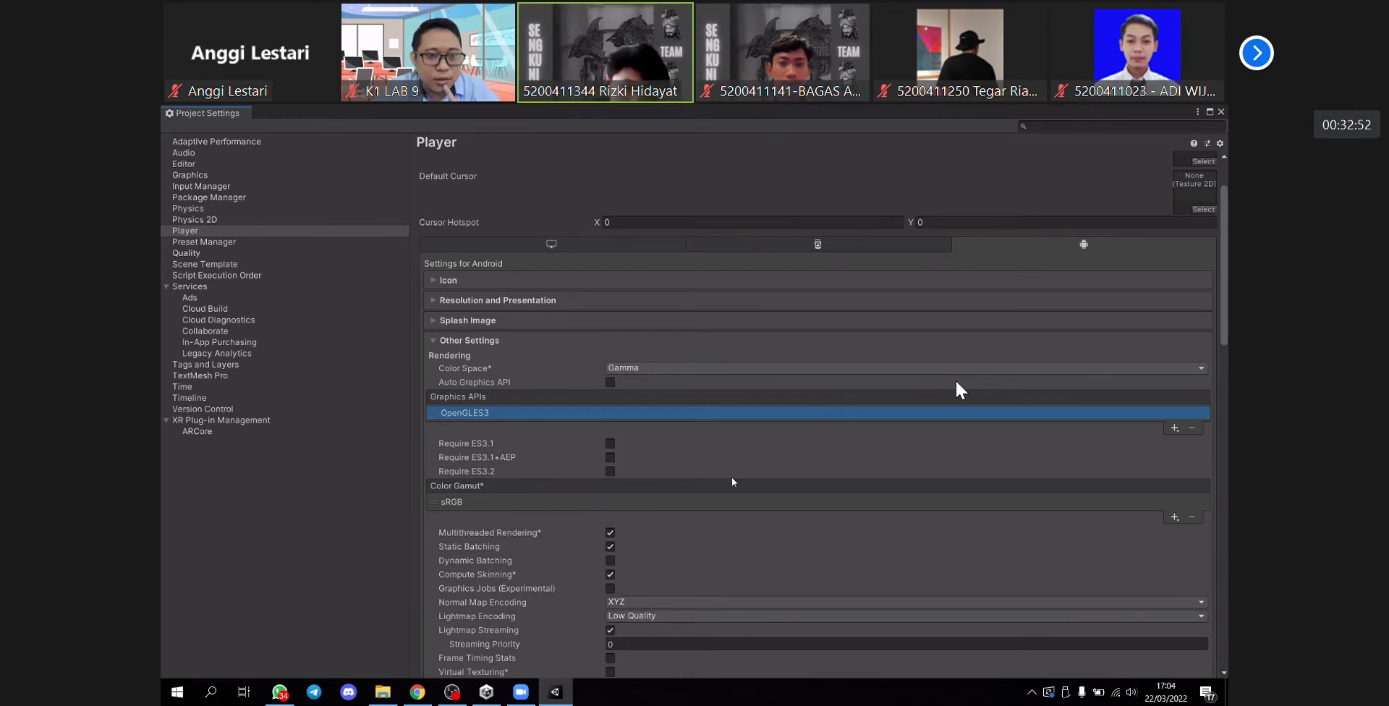
# - Set the Minimum API Level for Android to Android 8.1 'Oreo' (API level 27)
pyautogui.scroll(-5, 707, 568)
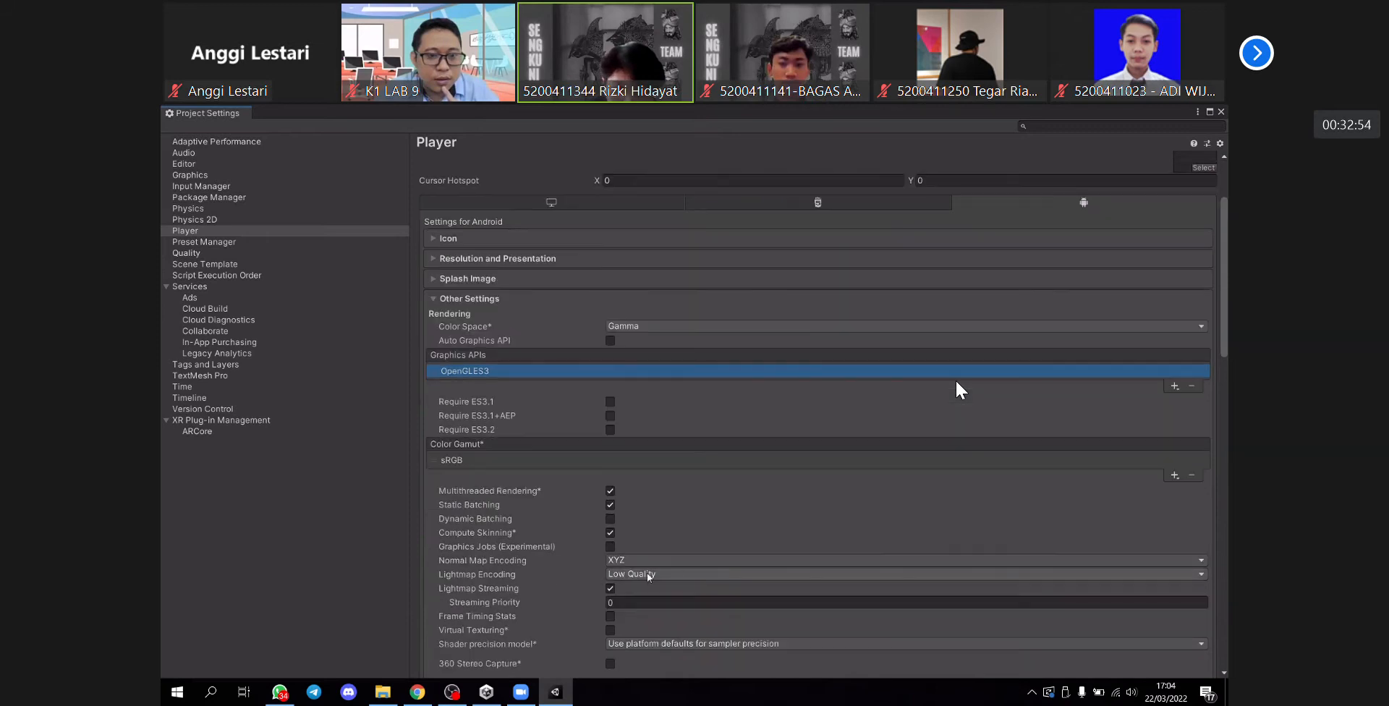
pyautogui.scroll(-6, 514, 540)
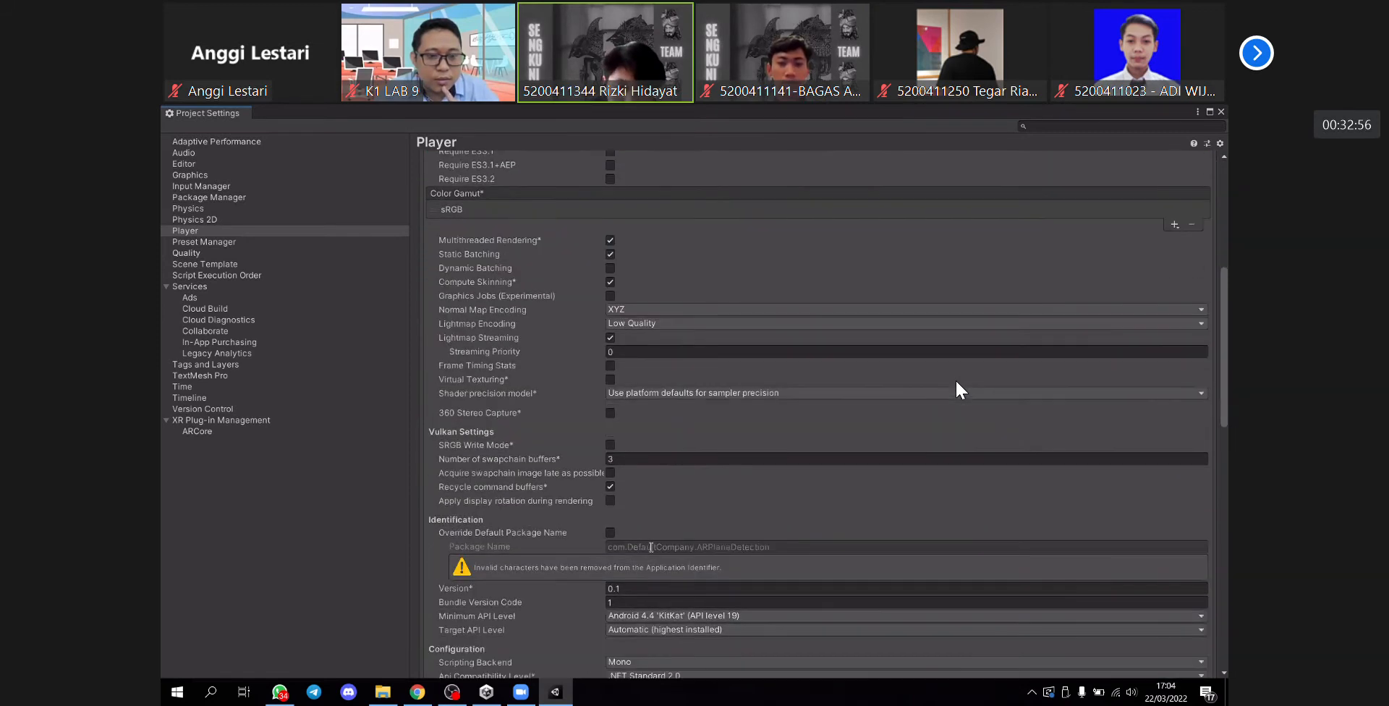
pyautogui.click(685, 533)
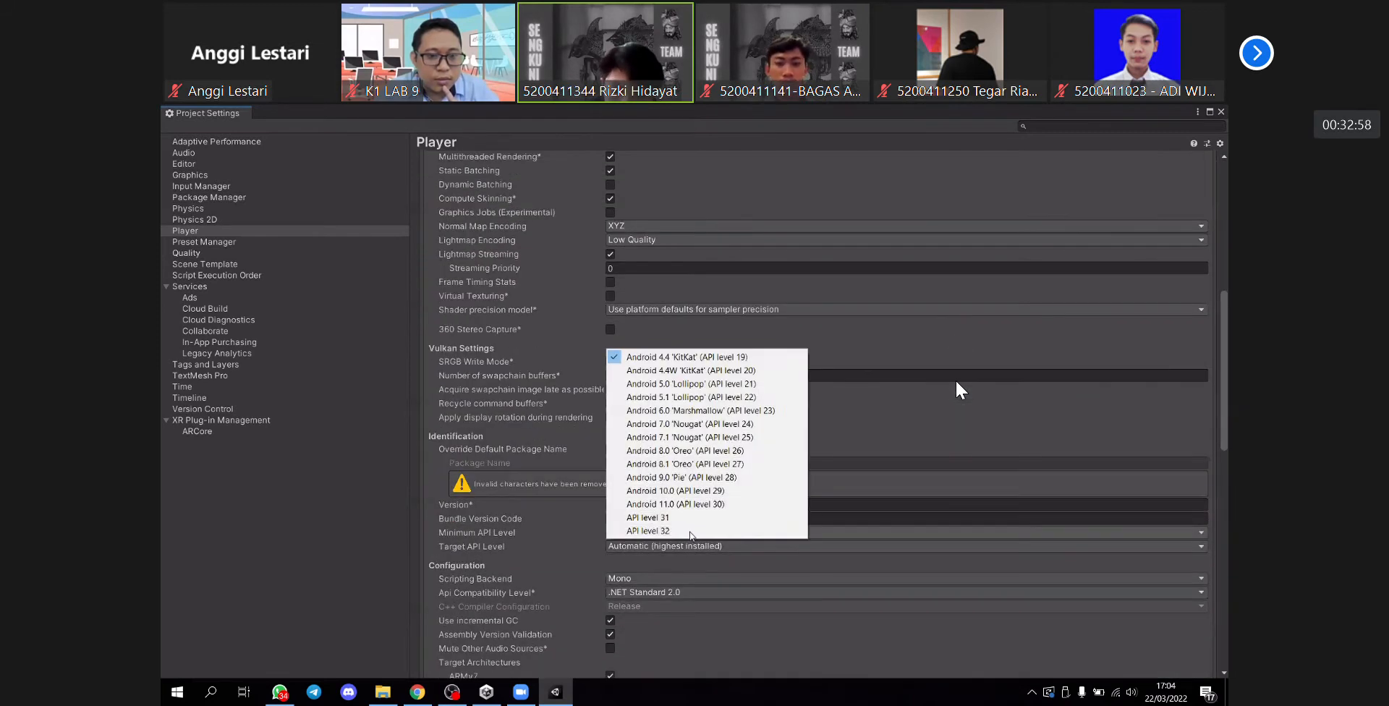
pyautogui.click(738, 425)
pyautogui.click(749, 529)
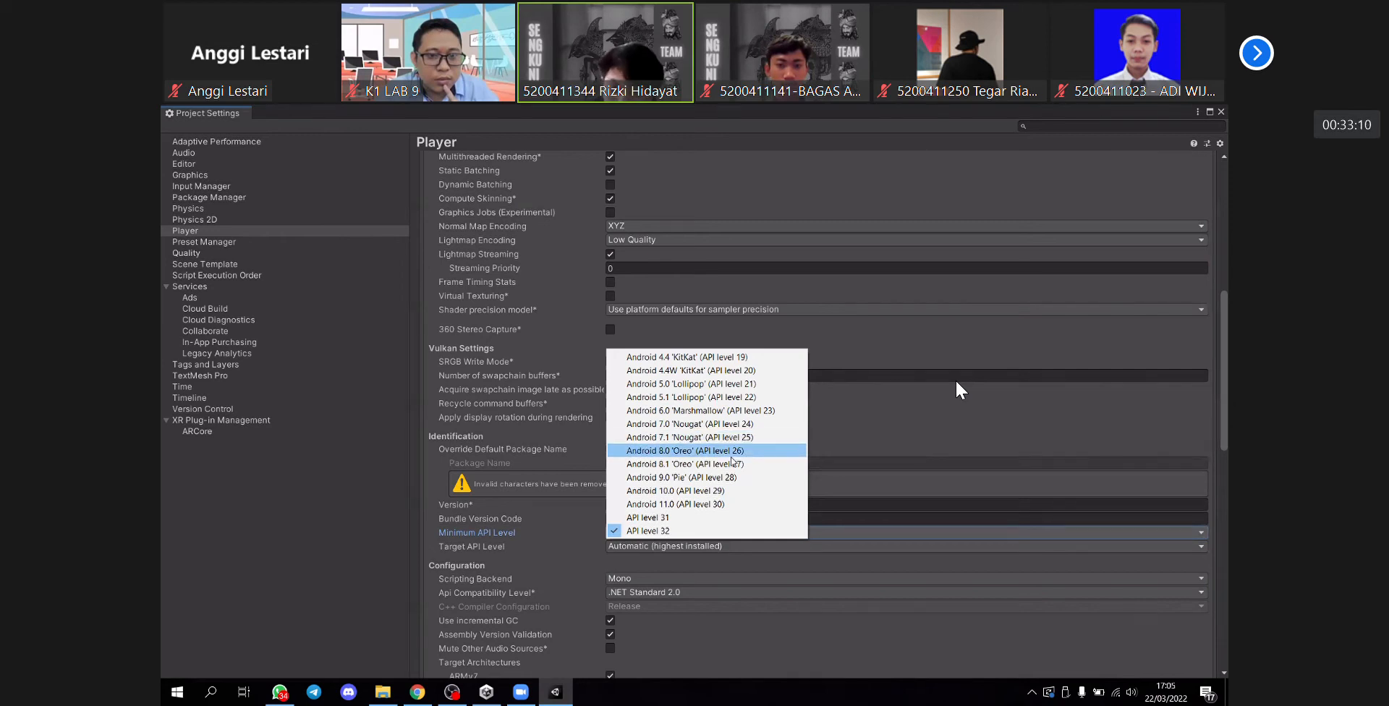
pyautogui.click(733, 464)
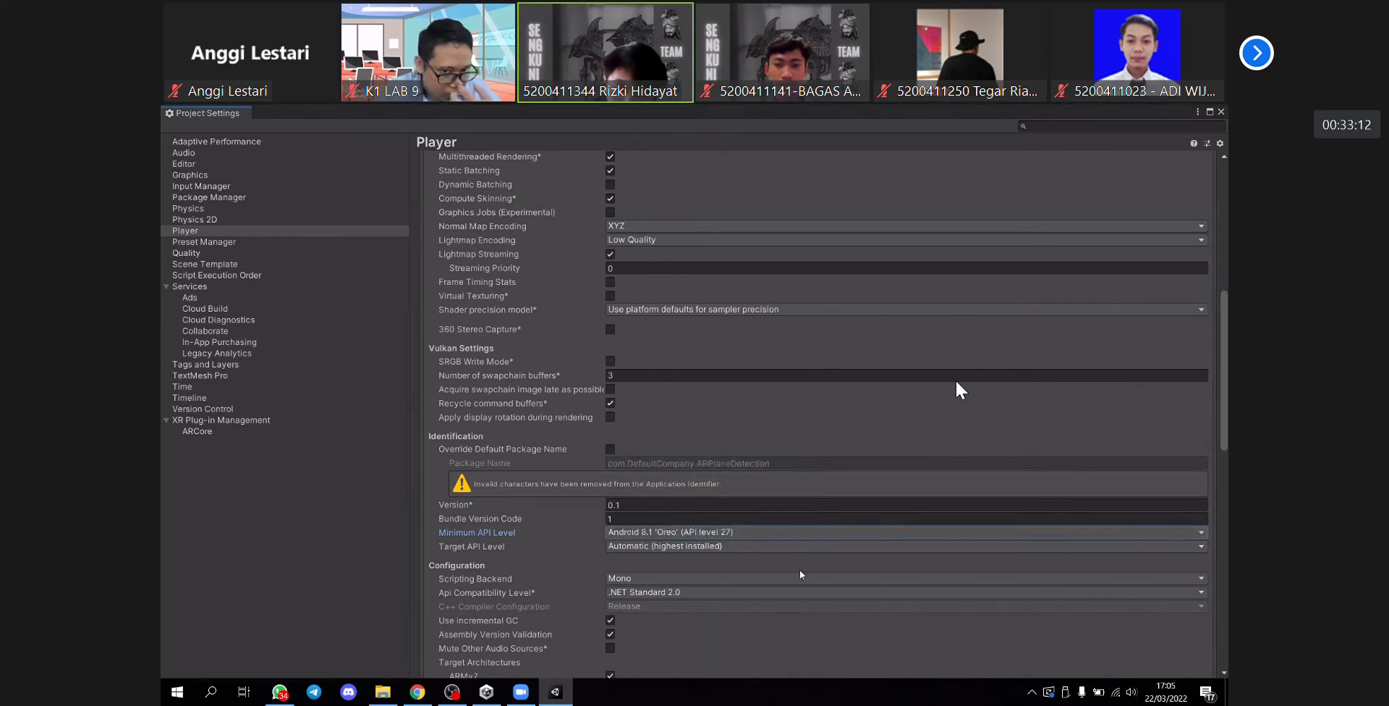
# - Set the Scripting Backend in the Android Player configuration to IL2CPP
pyautogui.scroll(-3, 739, 559)
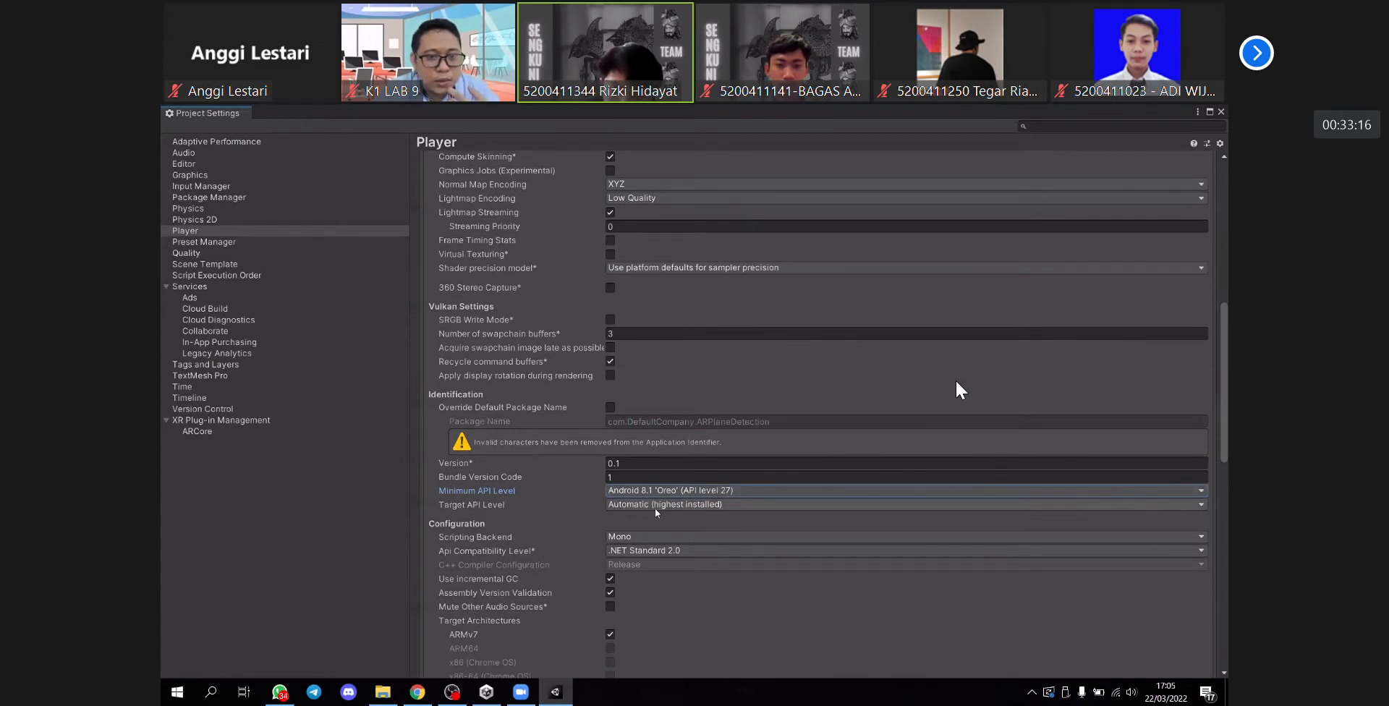
pyautogui.scroll(-3, 719, 515)
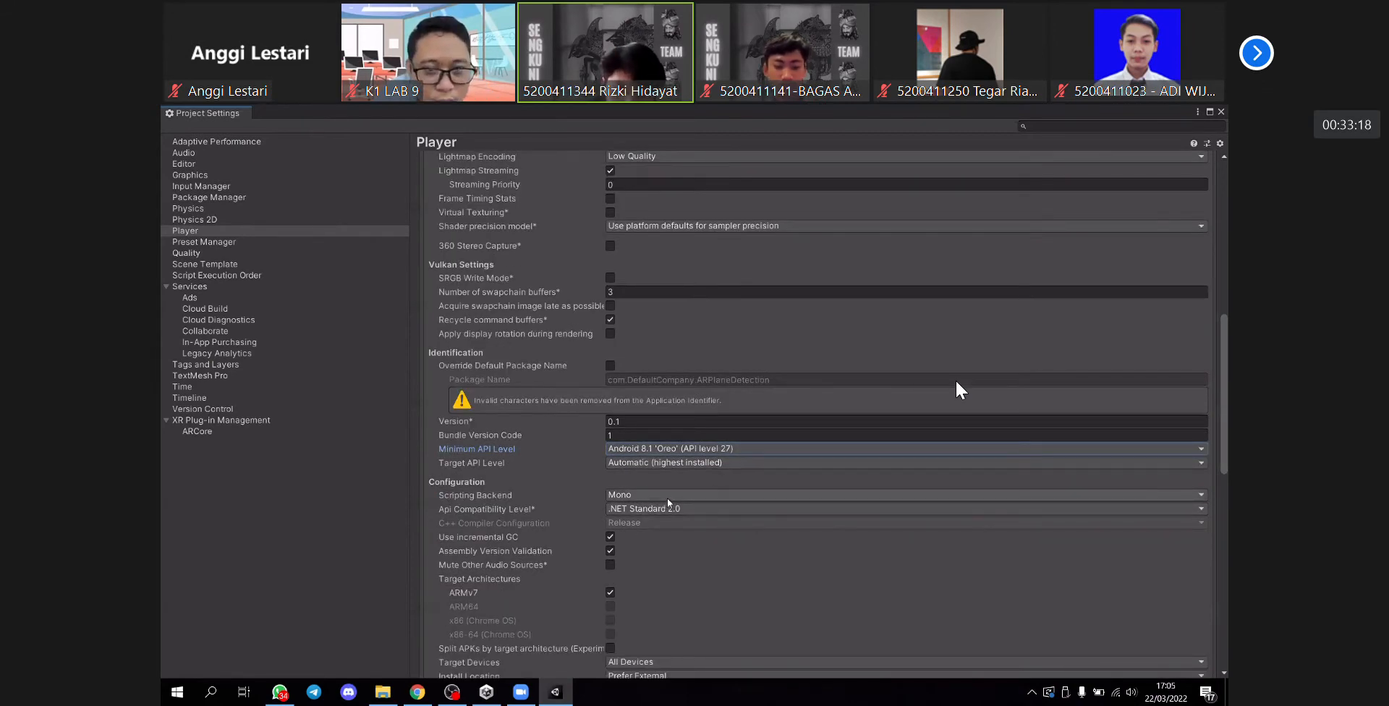
pyautogui.click(668, 498)
pyautogui.click(646, 522)
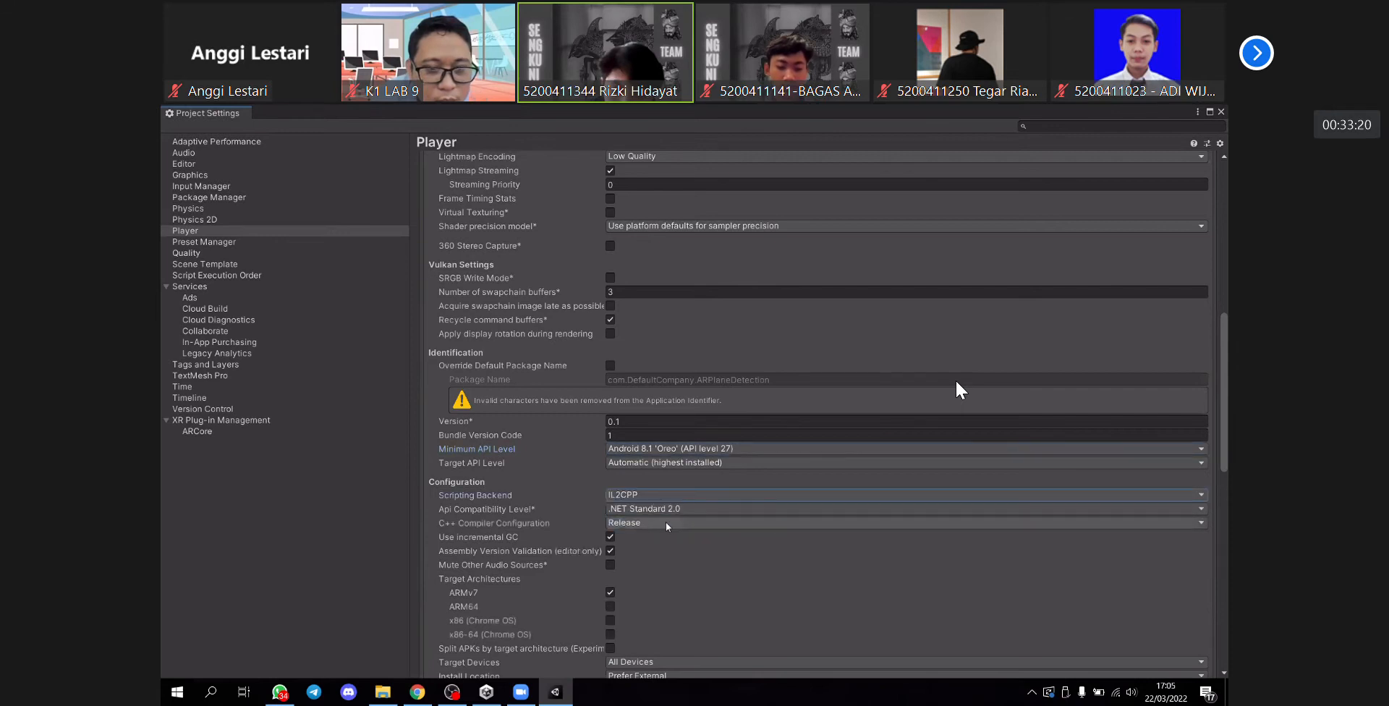
pyautogui.scroll(-3, 648, 540)
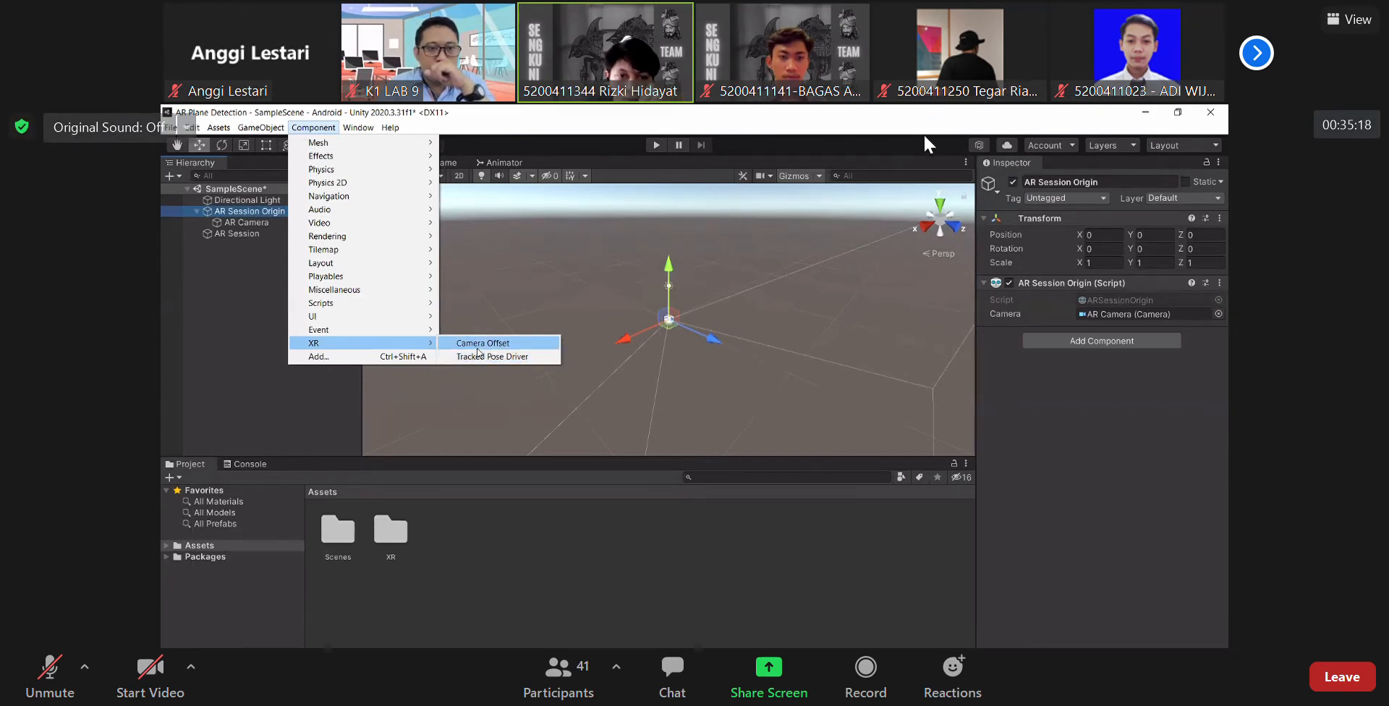
# - Try adding a Camera Offset component to the AR Session Origin object
pyautogui.click(479, 344)
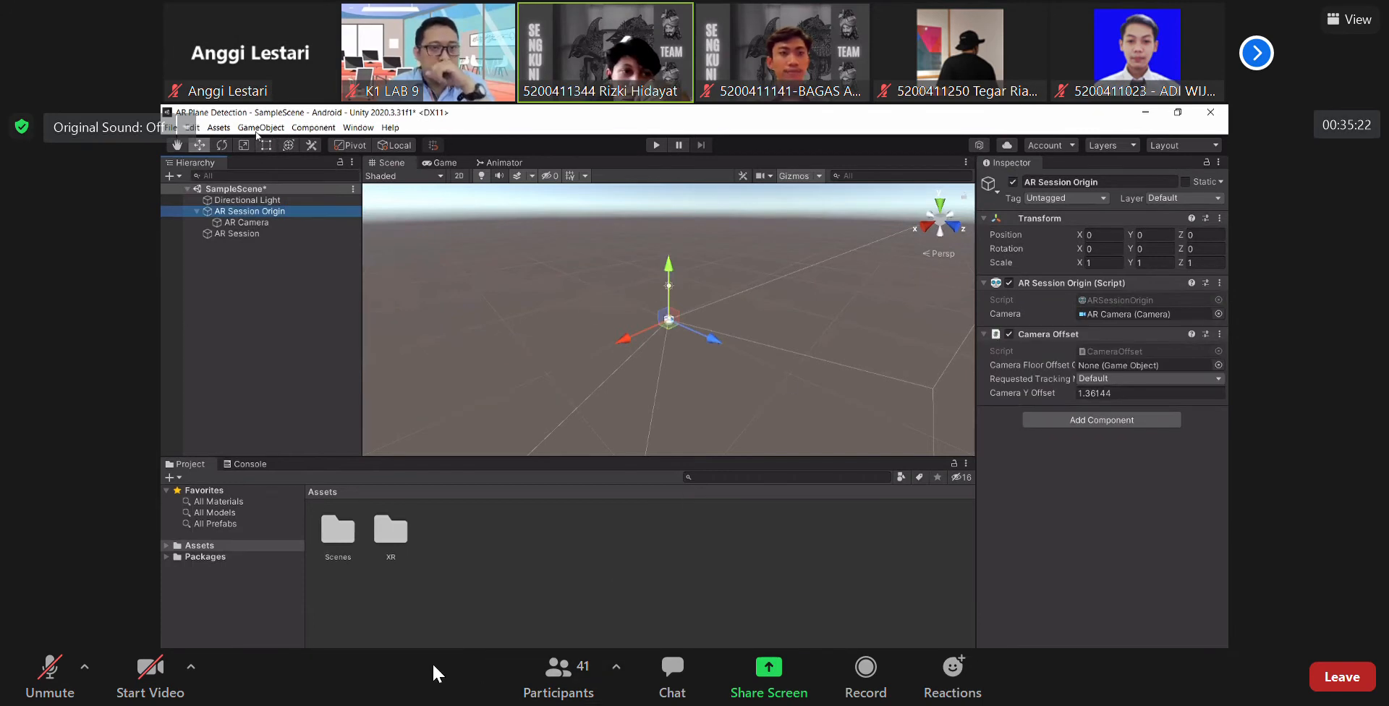
pyautogui.click(149, 667)
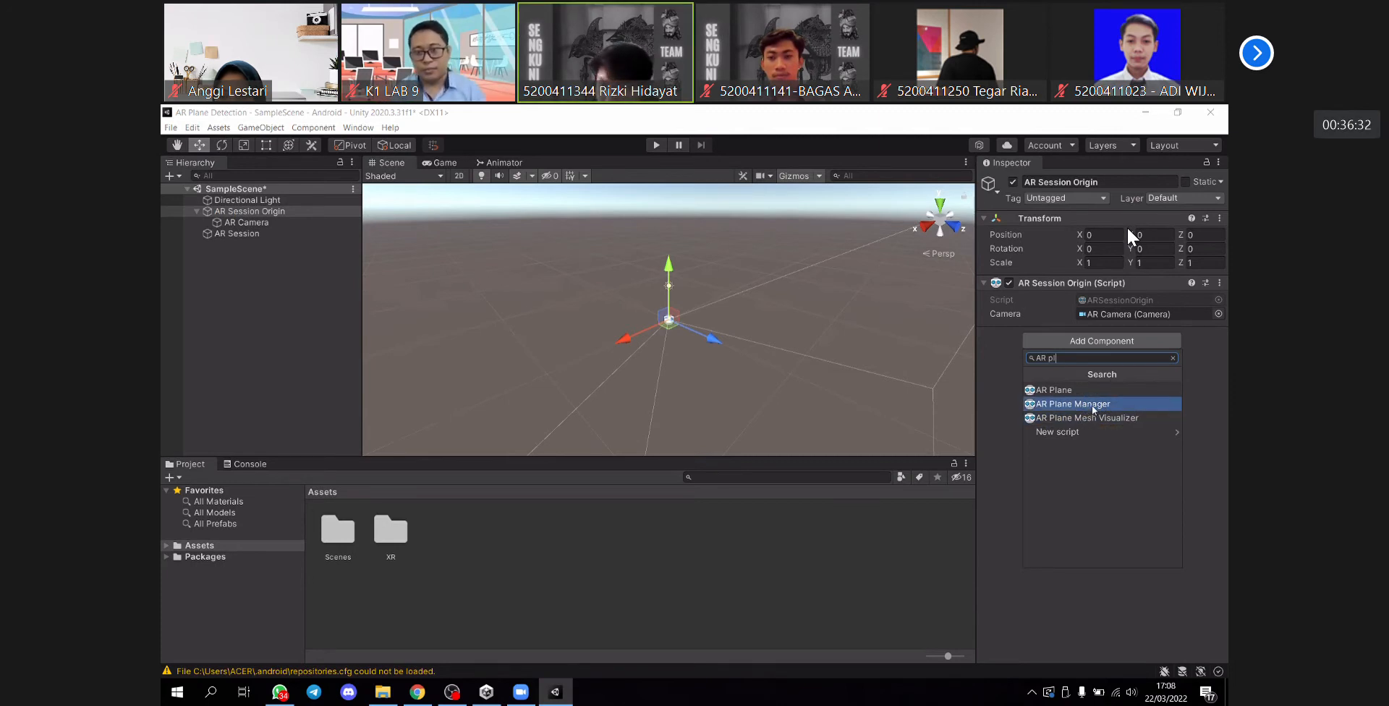
# - Add the AR Plane Manager and AR Point Cloud Manager components to the AR Session Origin
pyautogui.click(1093, 405)
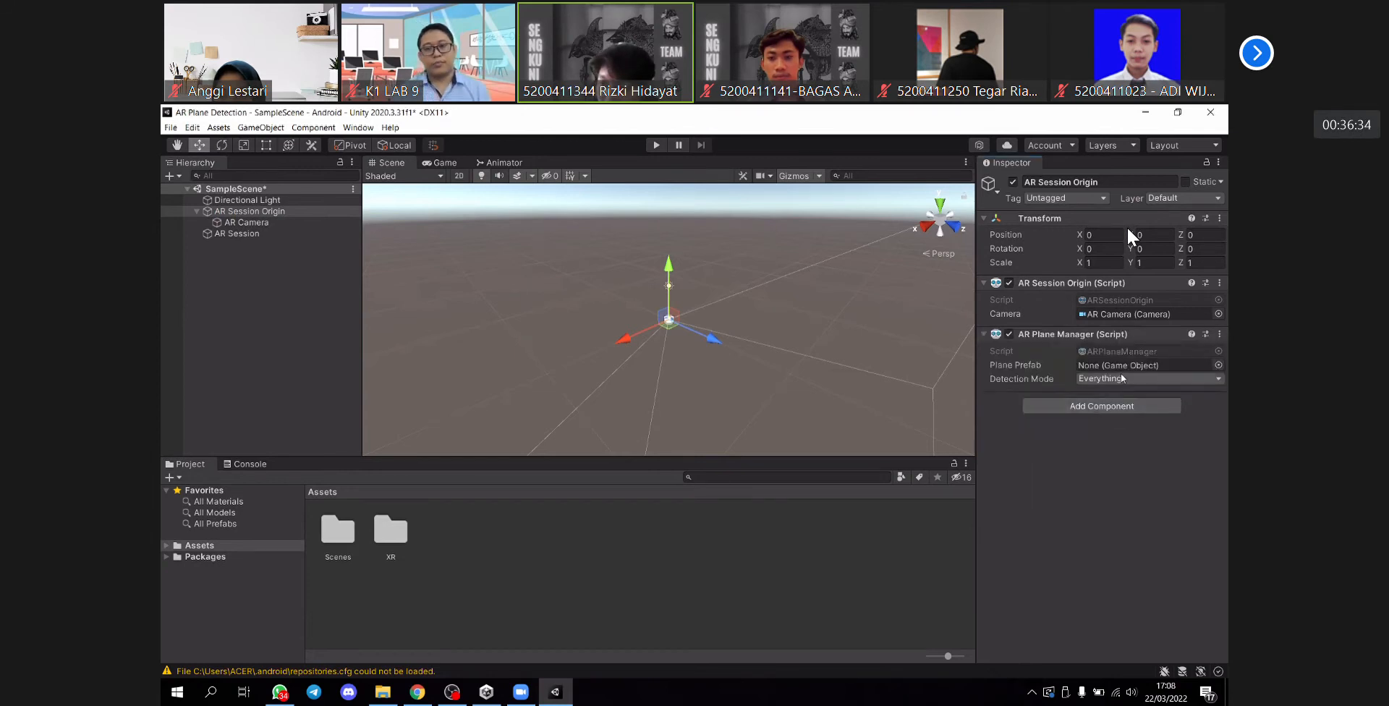
pyautogui.click(1080, 407)
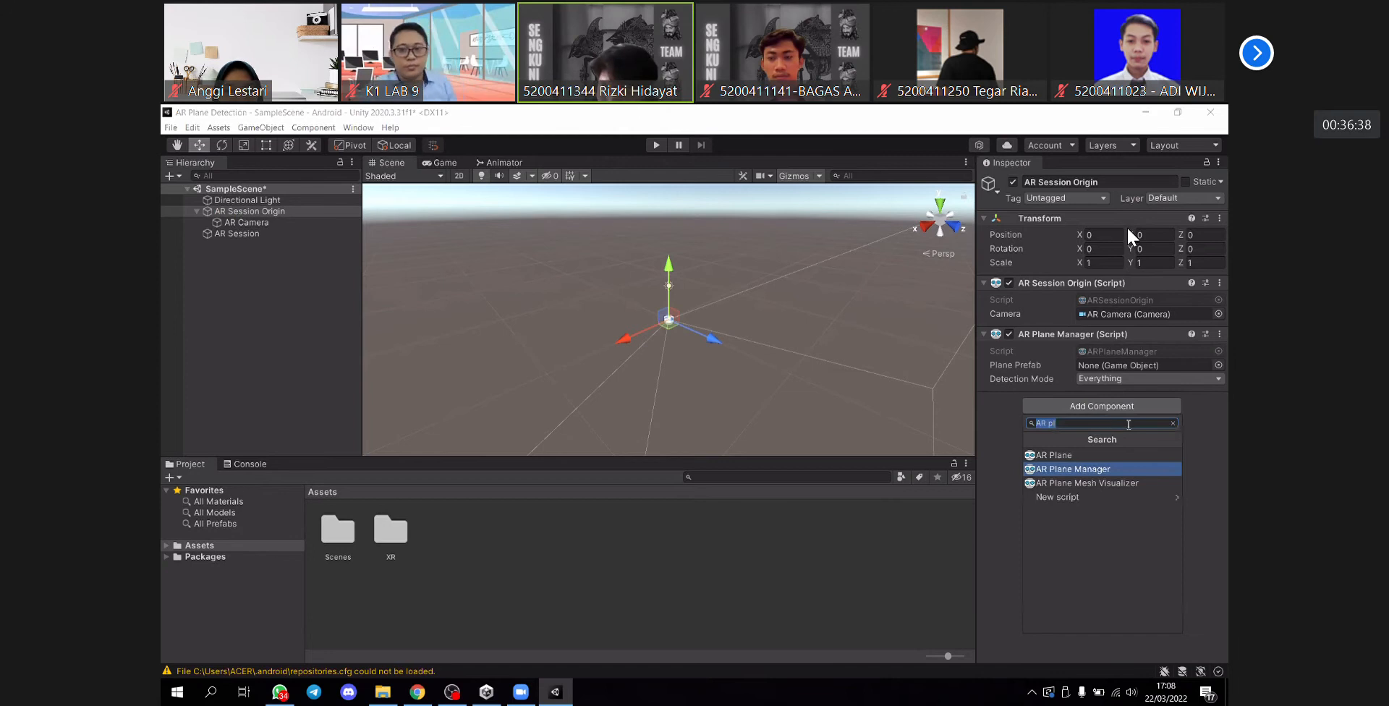
pyautogui.write('A')
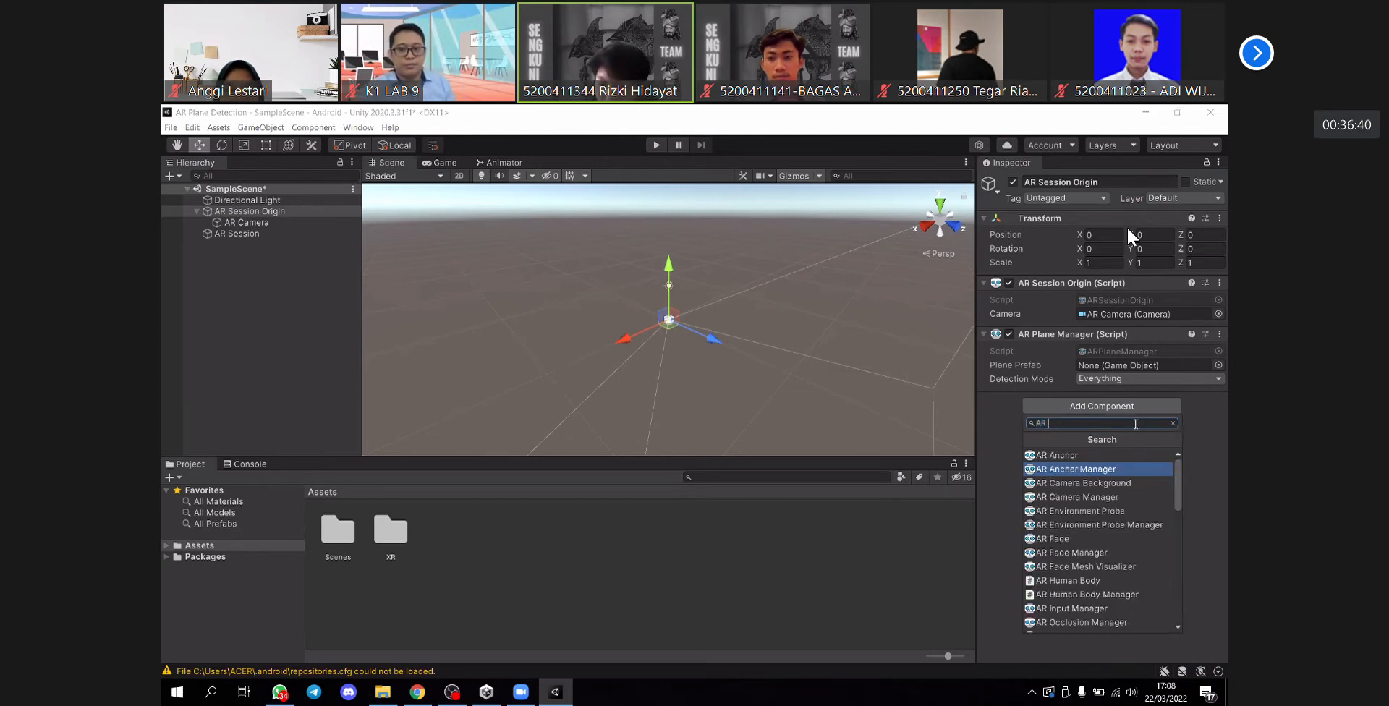
pyautogui.press('BackSpace')
pyautogui.write('Ar')
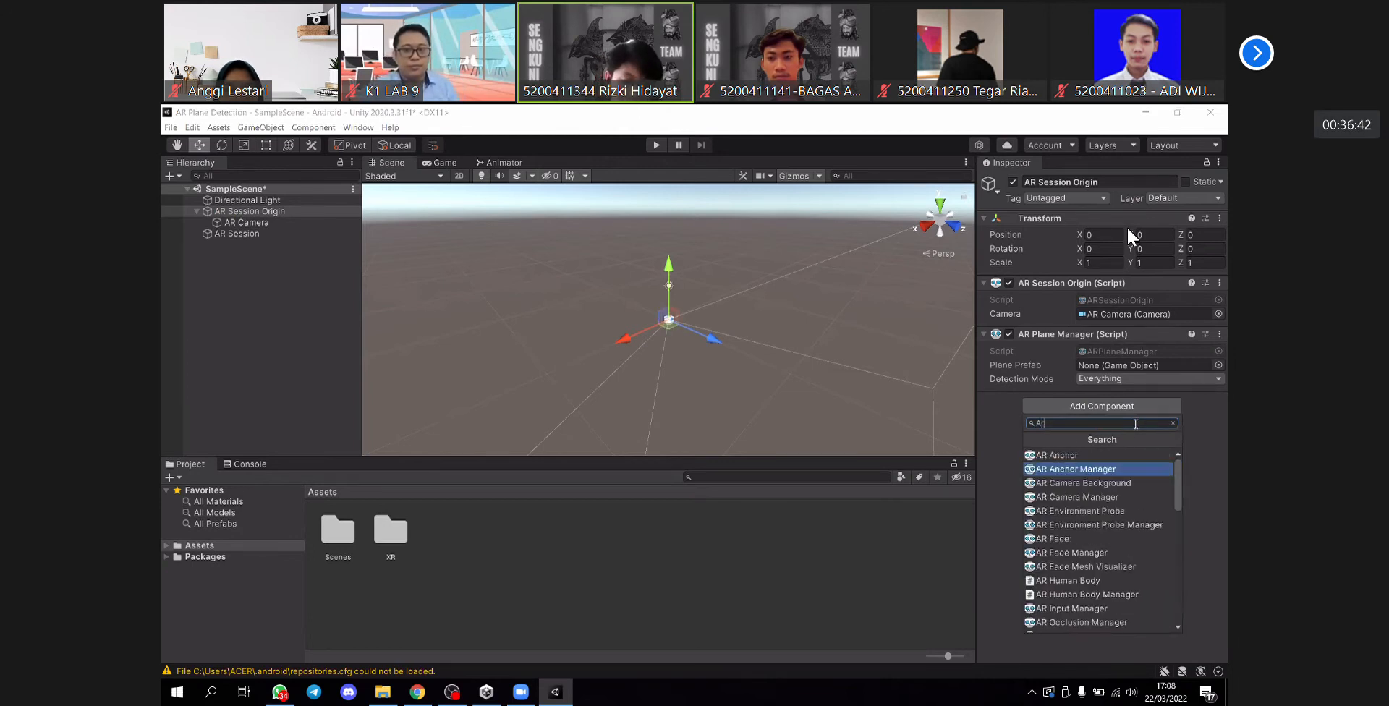
pyautogui.write(' poi')
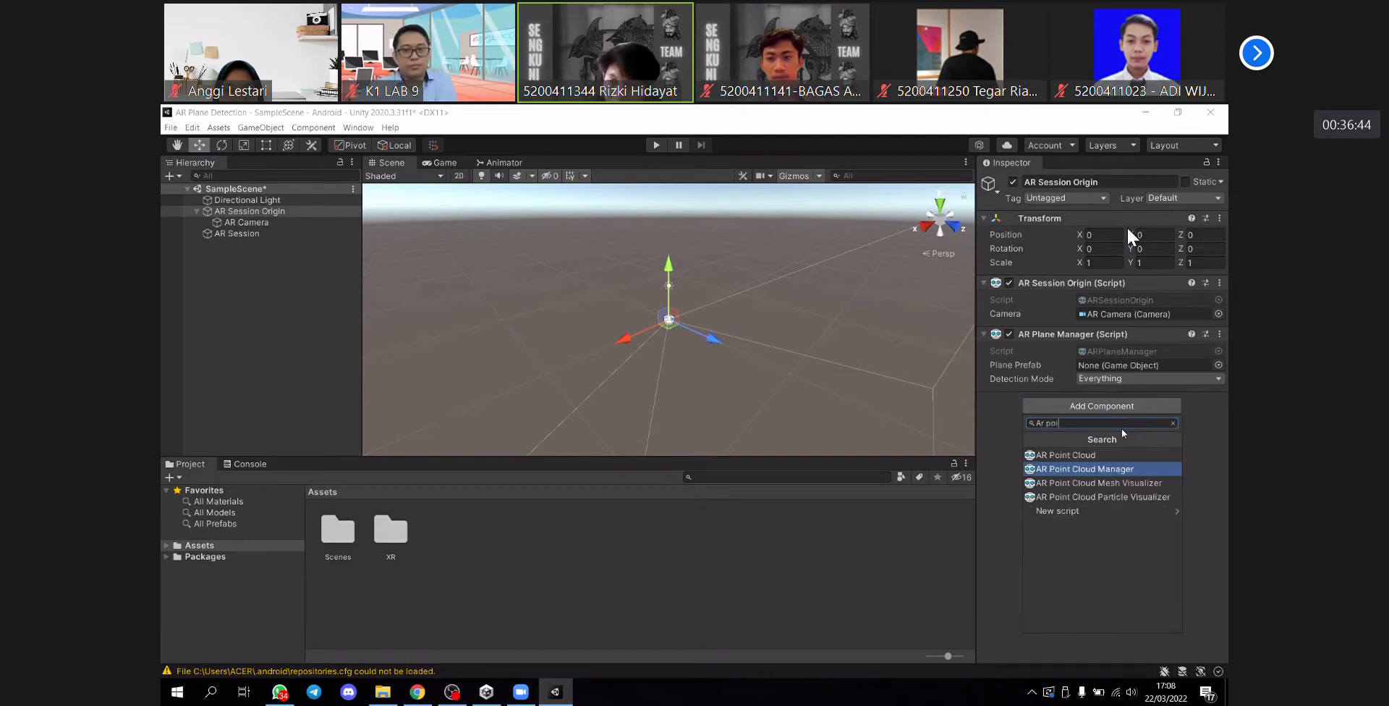
pyautogui.click(1126, 469)
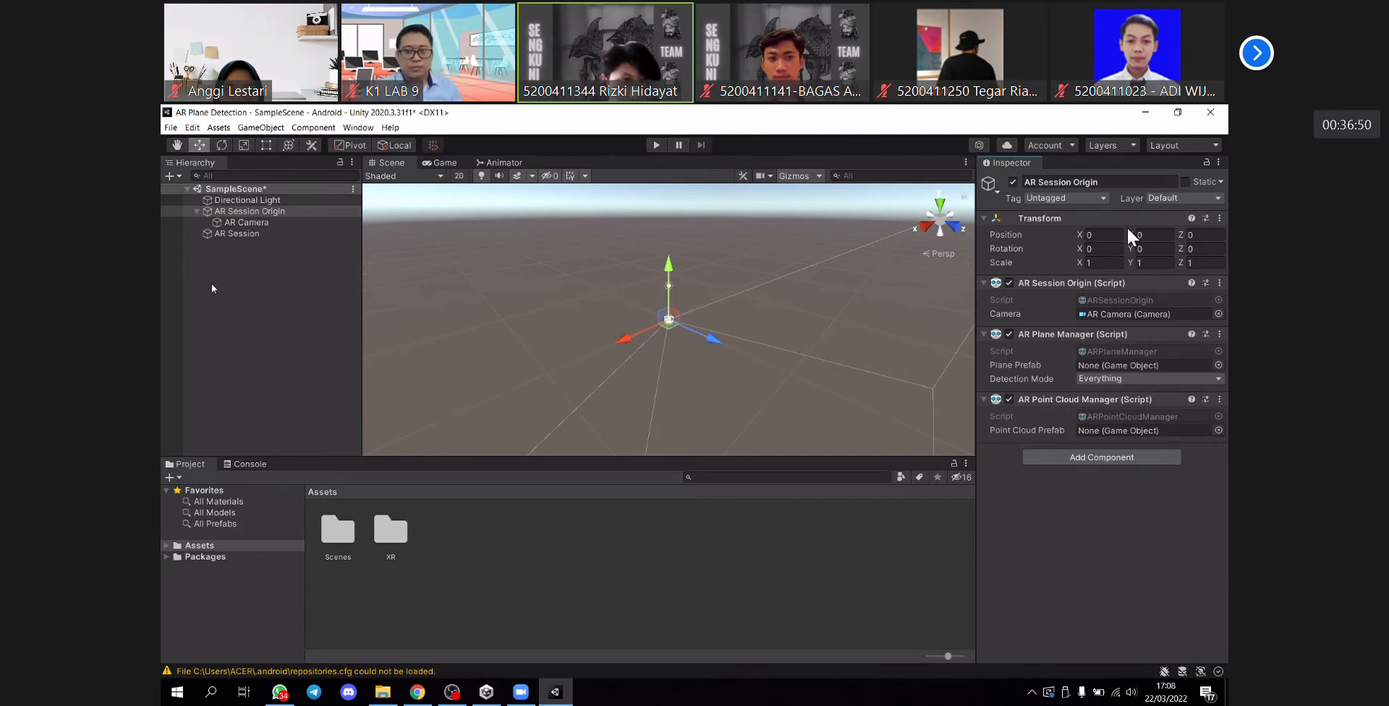
pyautogui.click(211, 281)
pyautogui.click(171, 178)
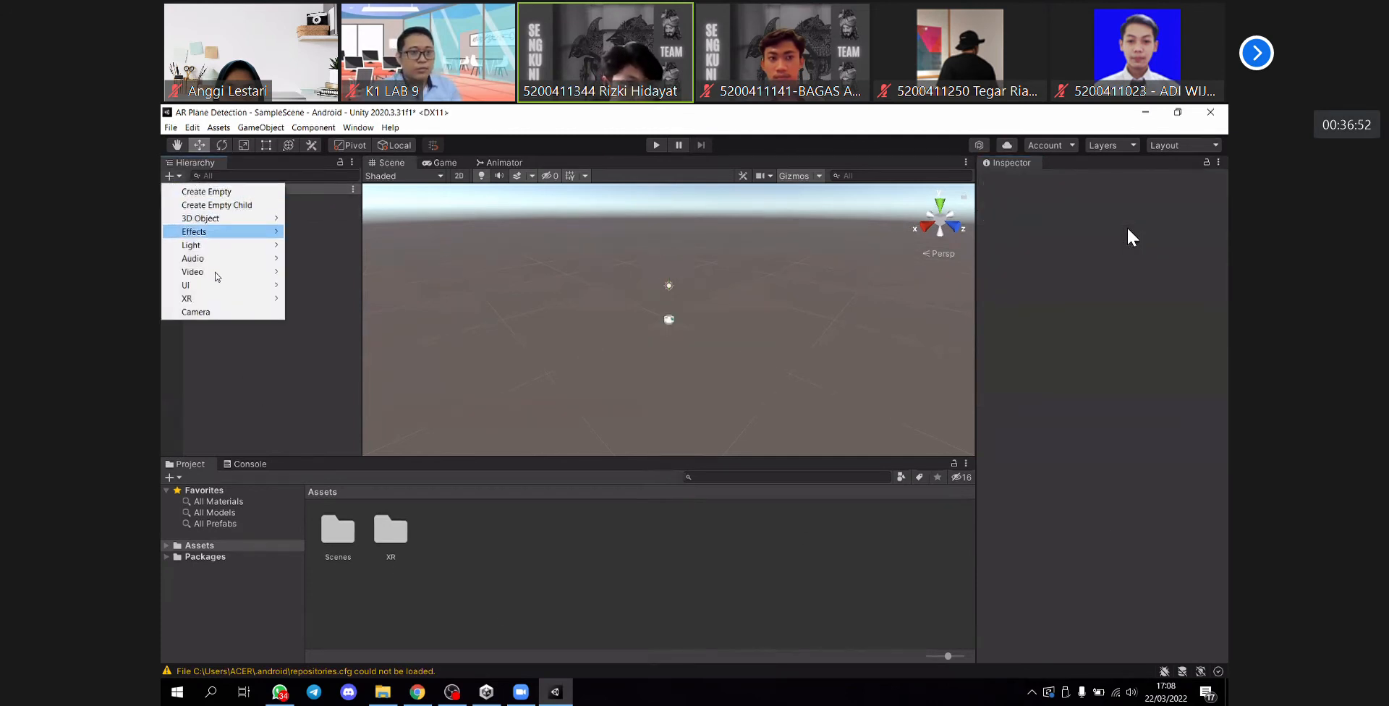
pyautogui.moveTo(247, 302)
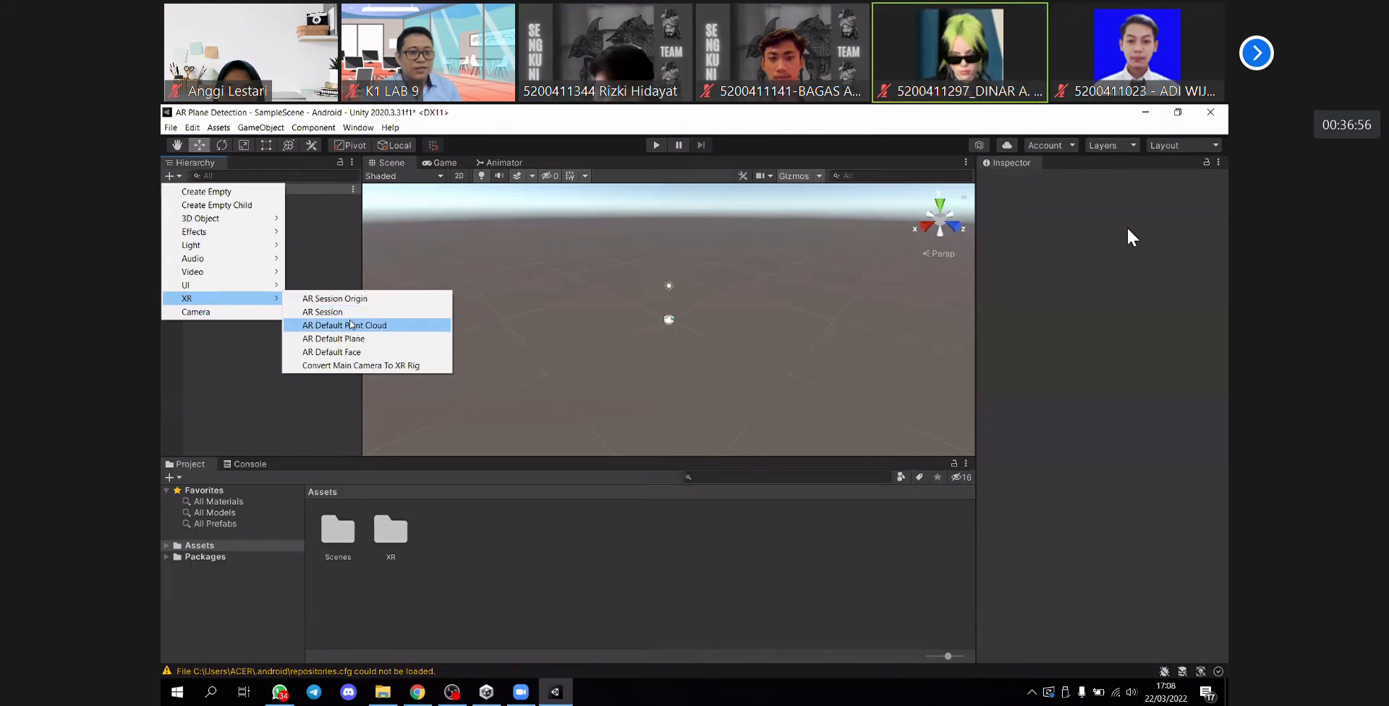
pyautogui.click(244, 337)
pyautogui.click(242, 211)
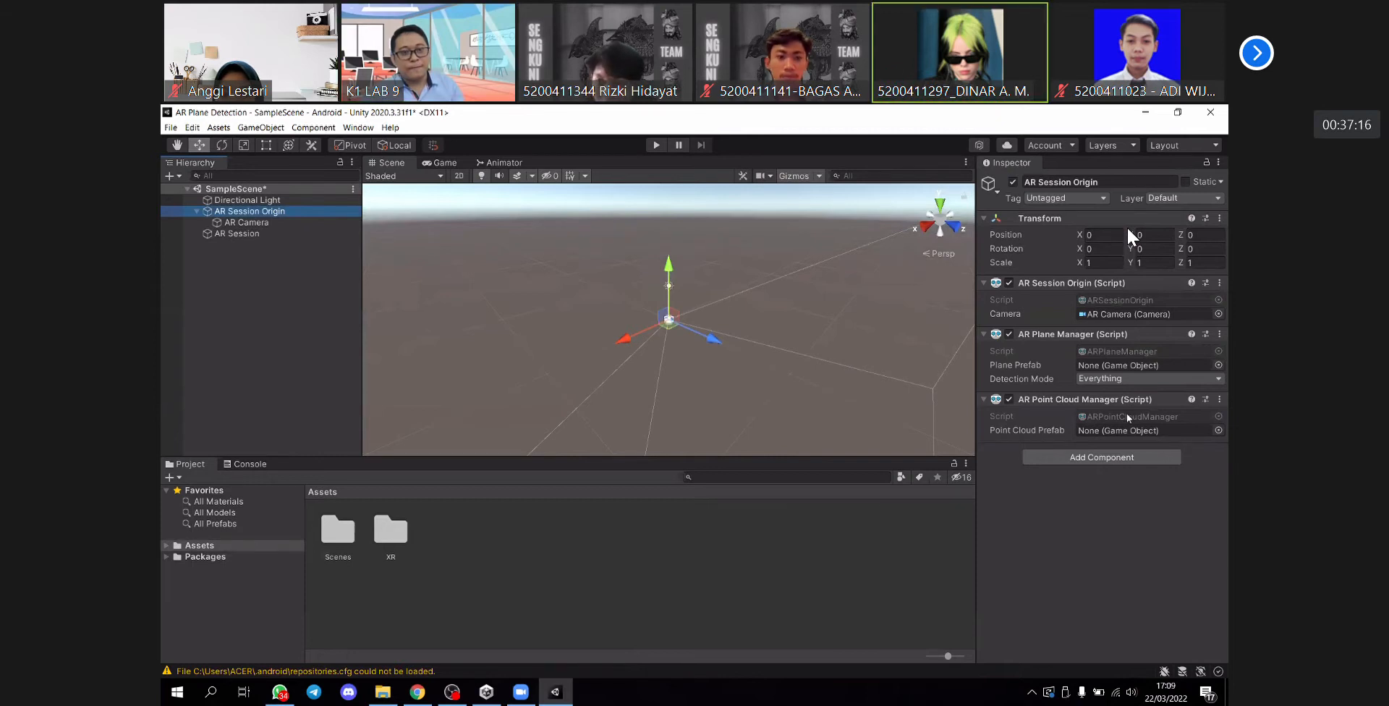
pyautogui.click(250, 224)
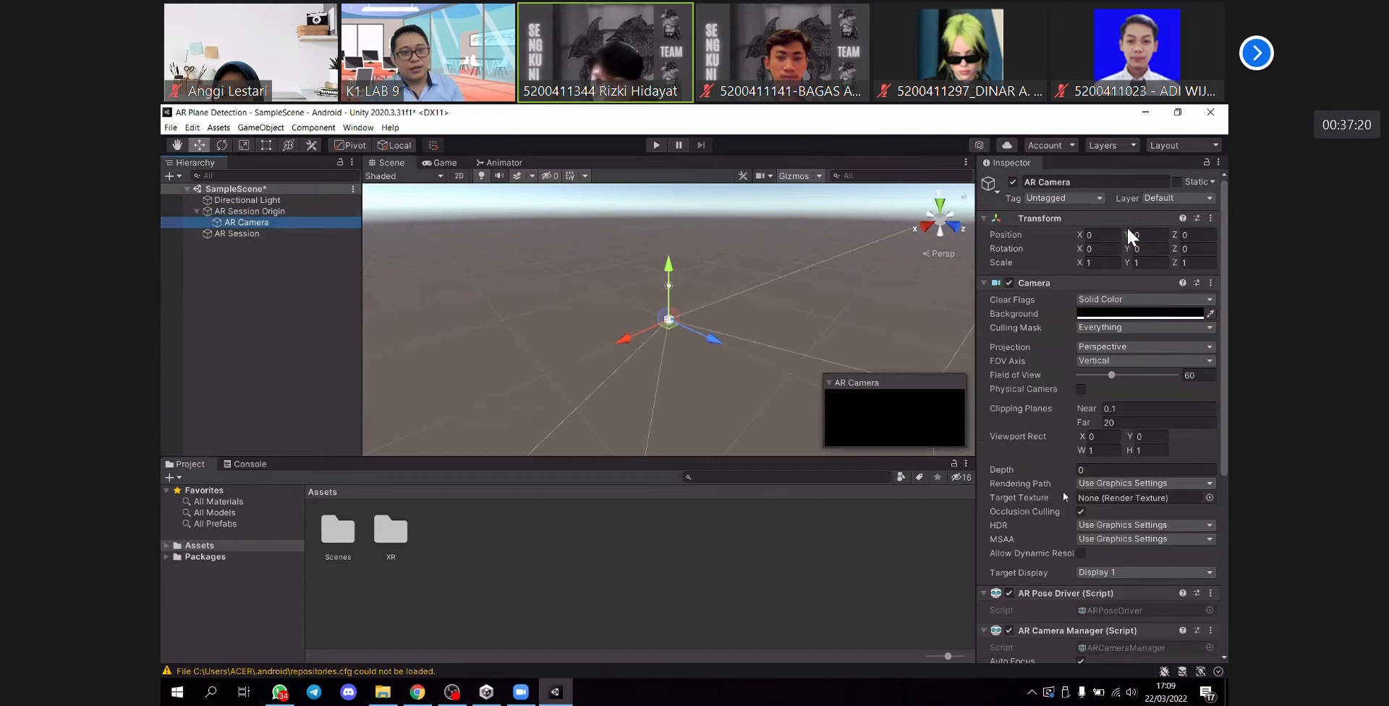
pyautogui.scroll(-5, 1082, 513)
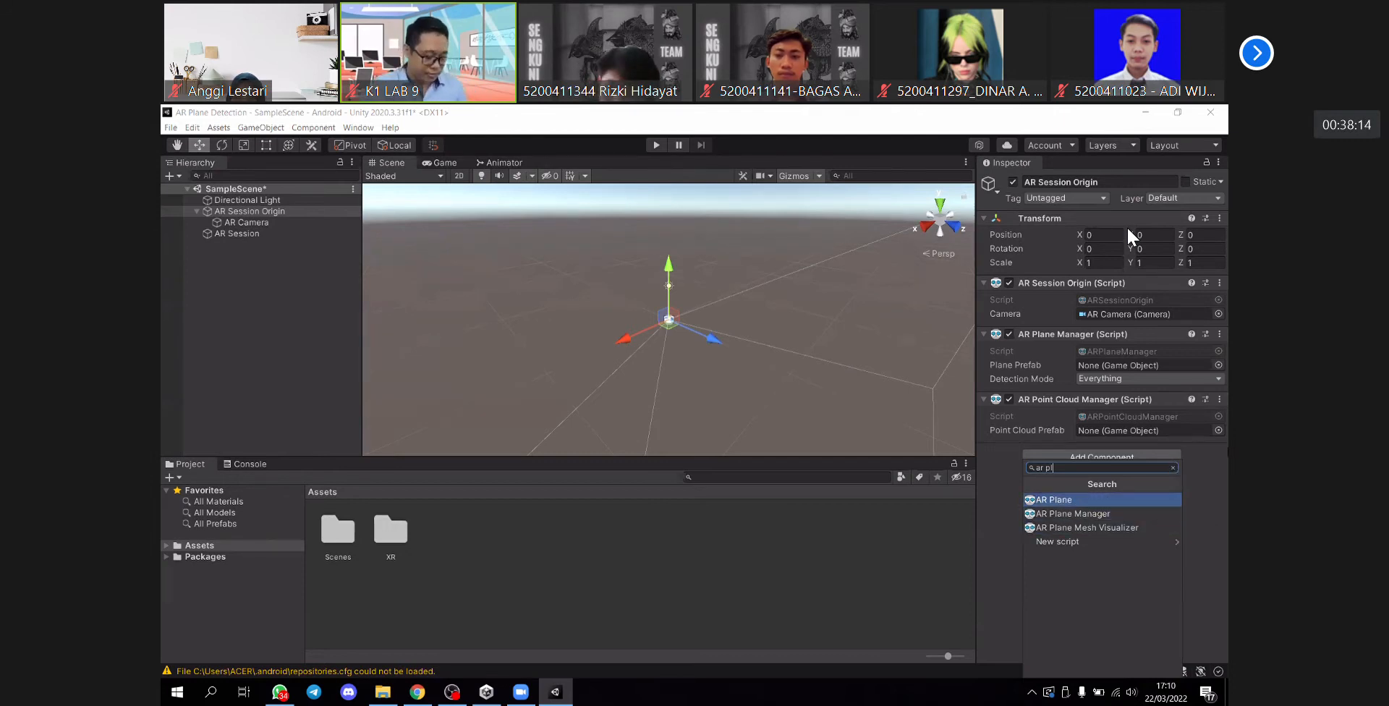
pyautogui.click(1173, 469)
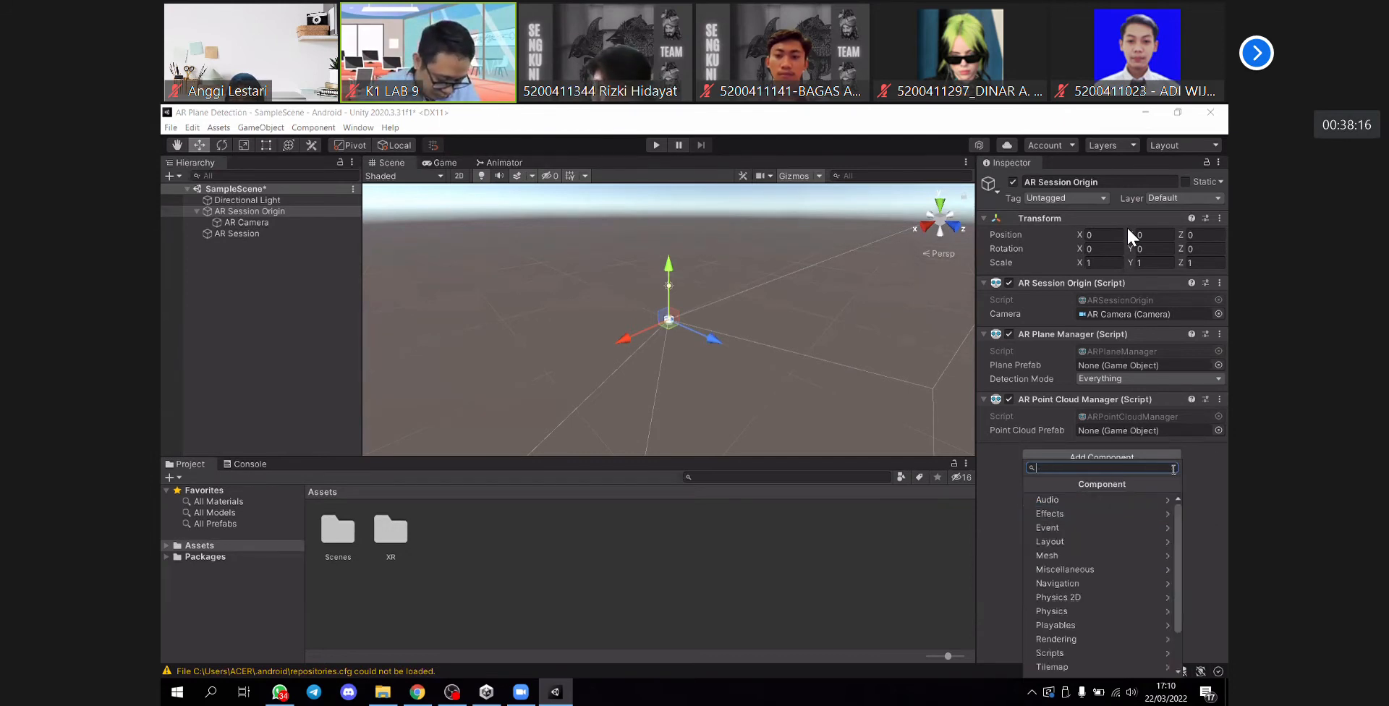
pyautogui.click(1212, 459)
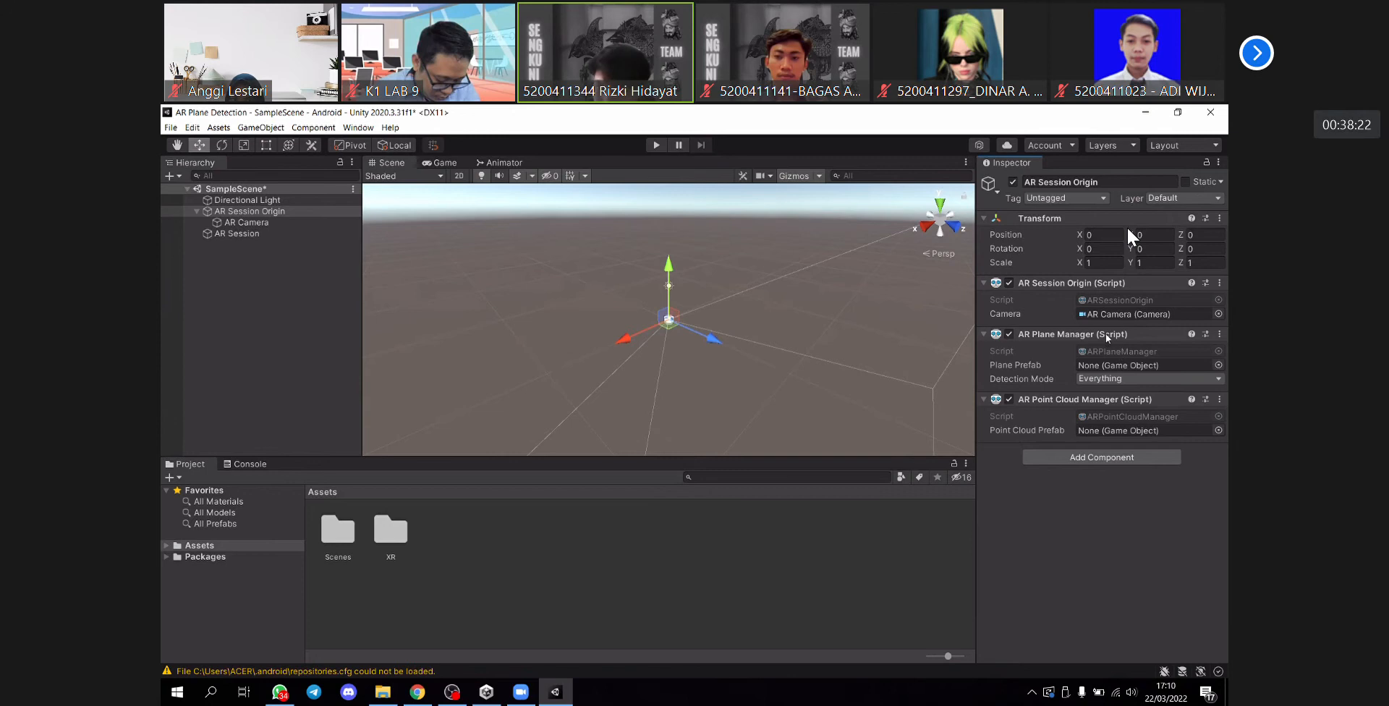
# - Collapse the AR Plane Manager and AR Point Cloud Manager components and add an AR Default Plane object to the scene
pyautogui.click(1043, 334)
pyautogui.click(1059, 350)
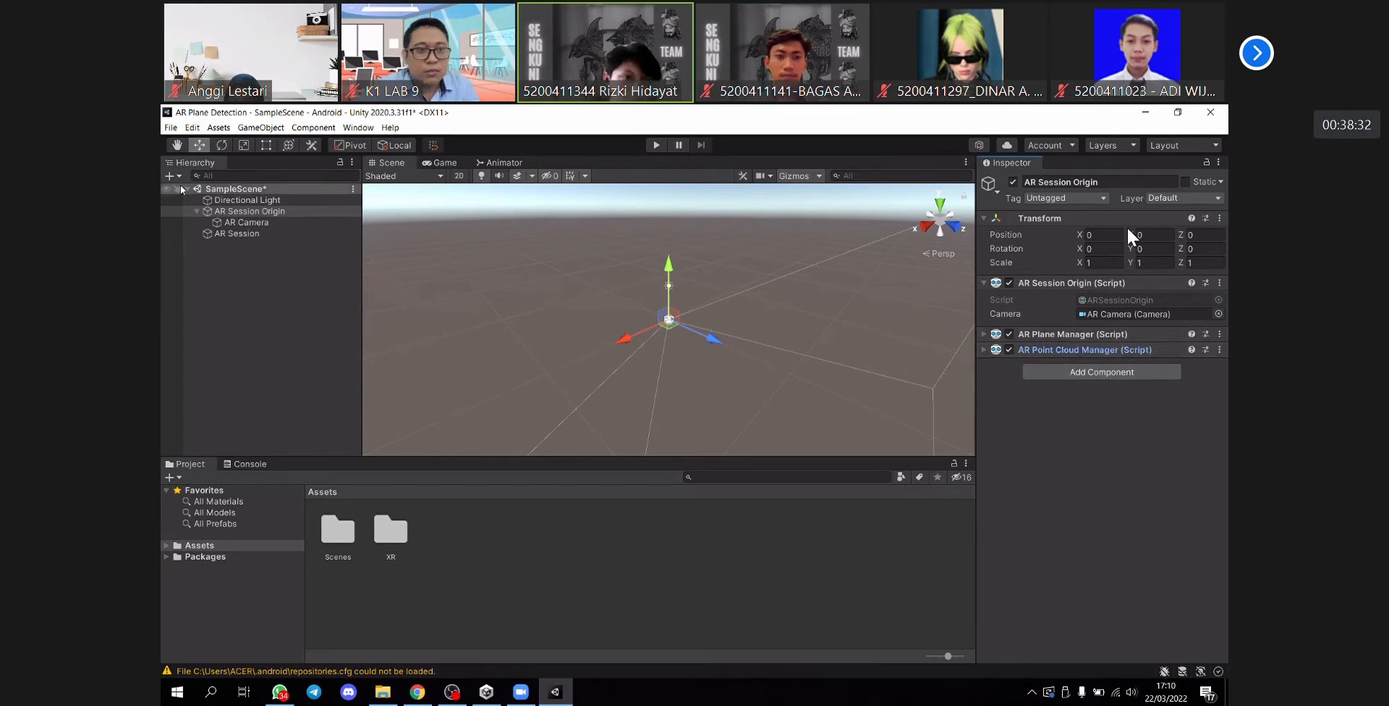
pyautogui.click(174, 176)
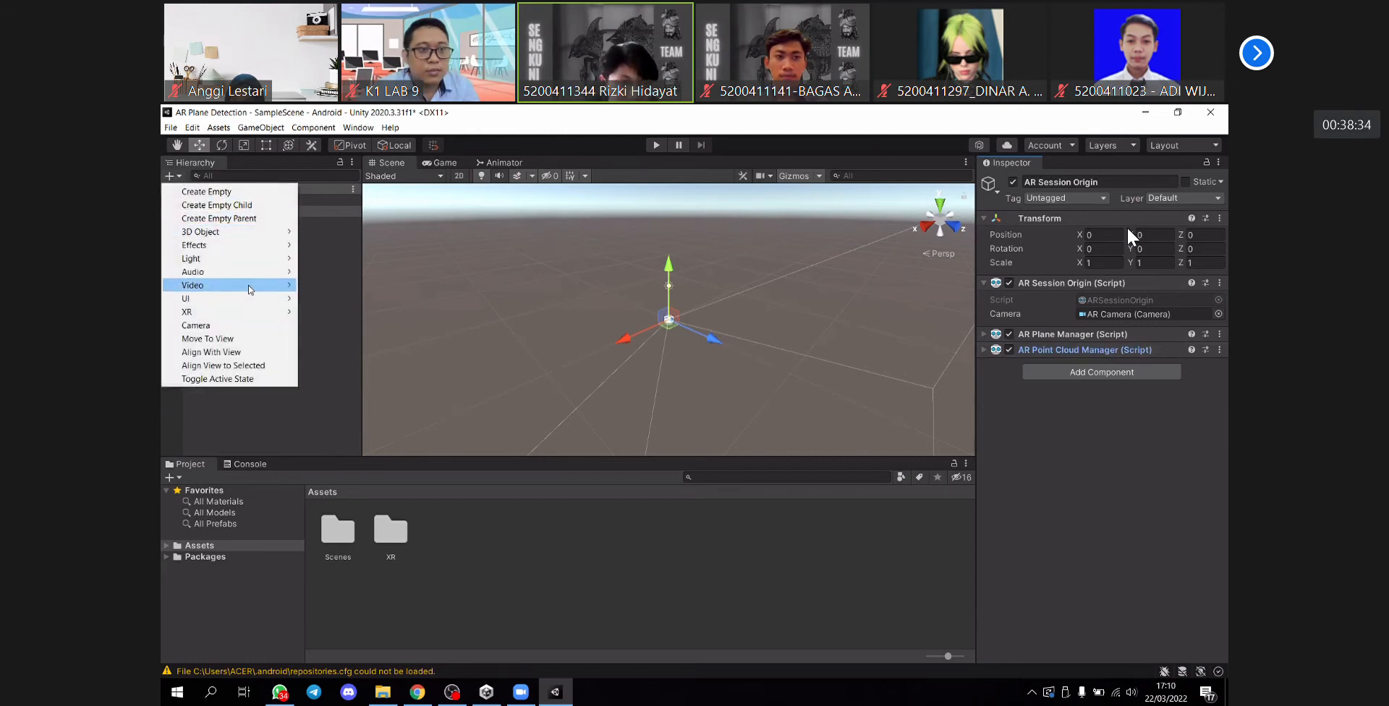
pyautogui.moveTo(248, 313)
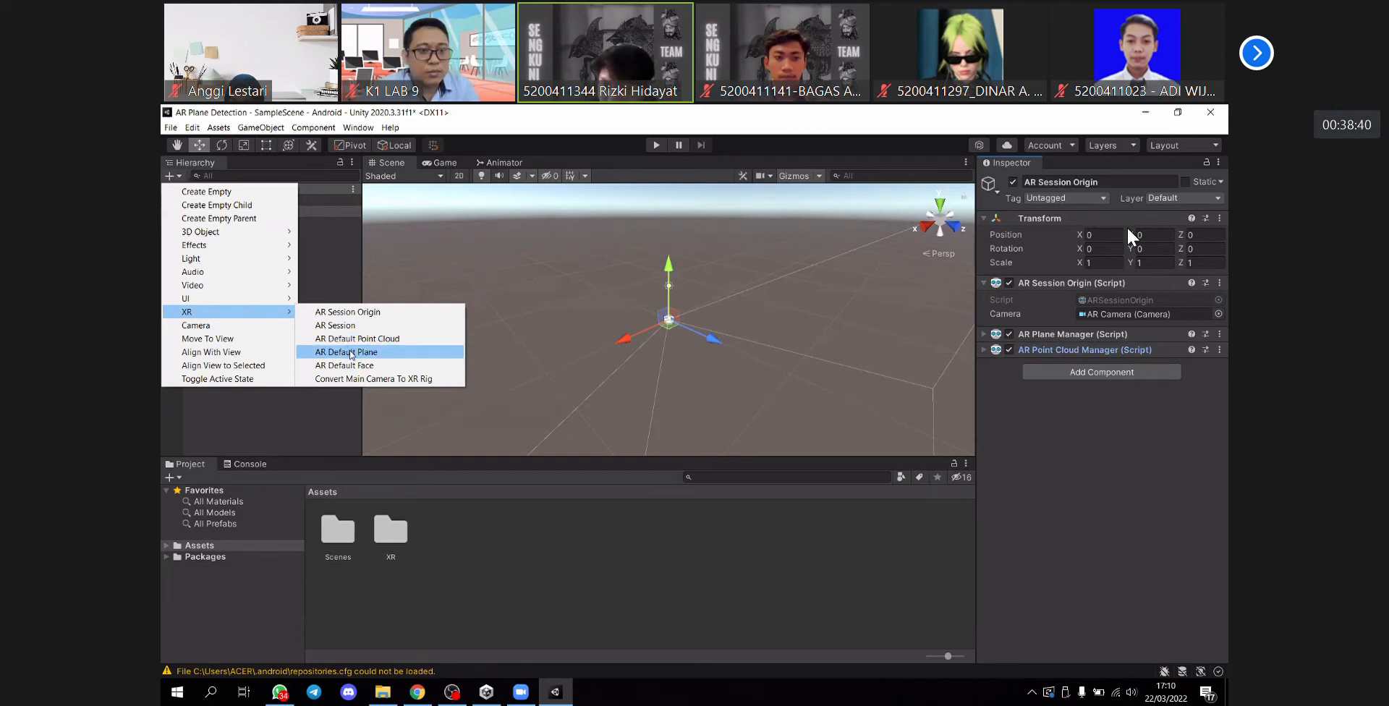
pyautogui.click(349, 353)
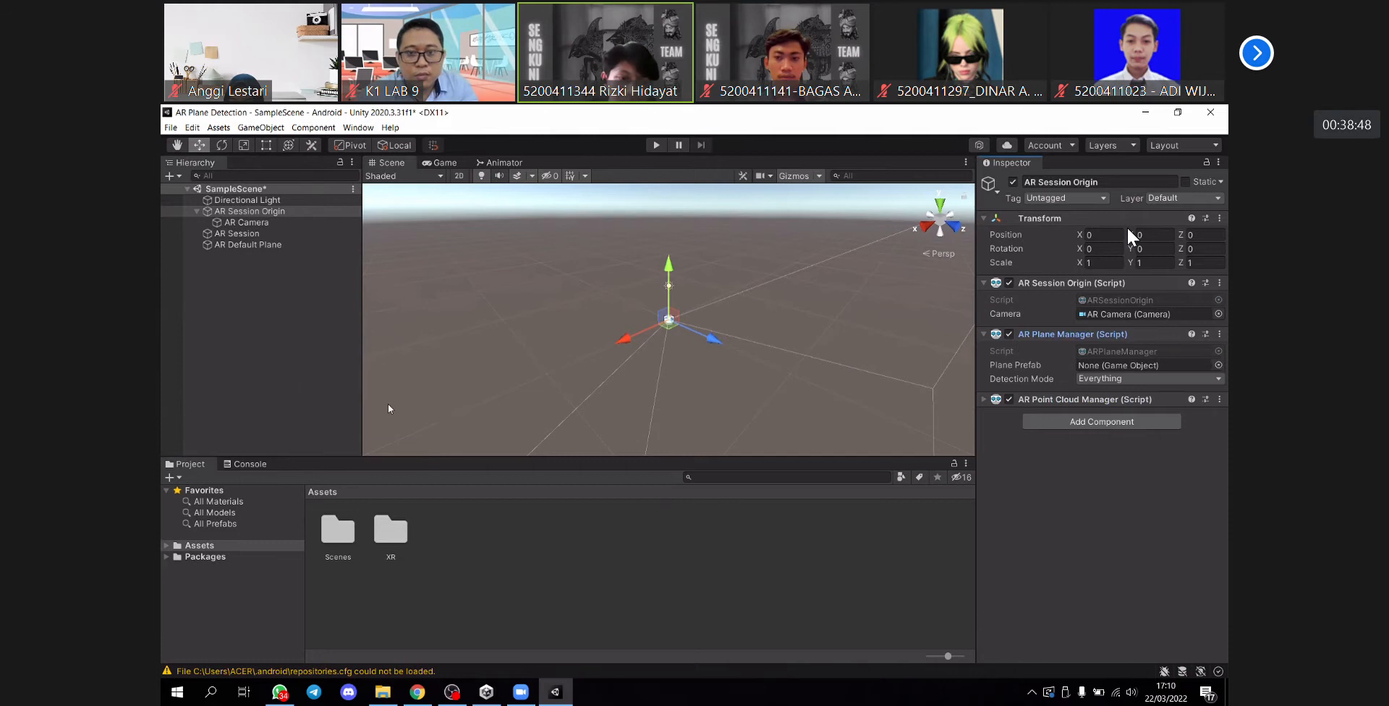
pyautogui.click(304, 265)
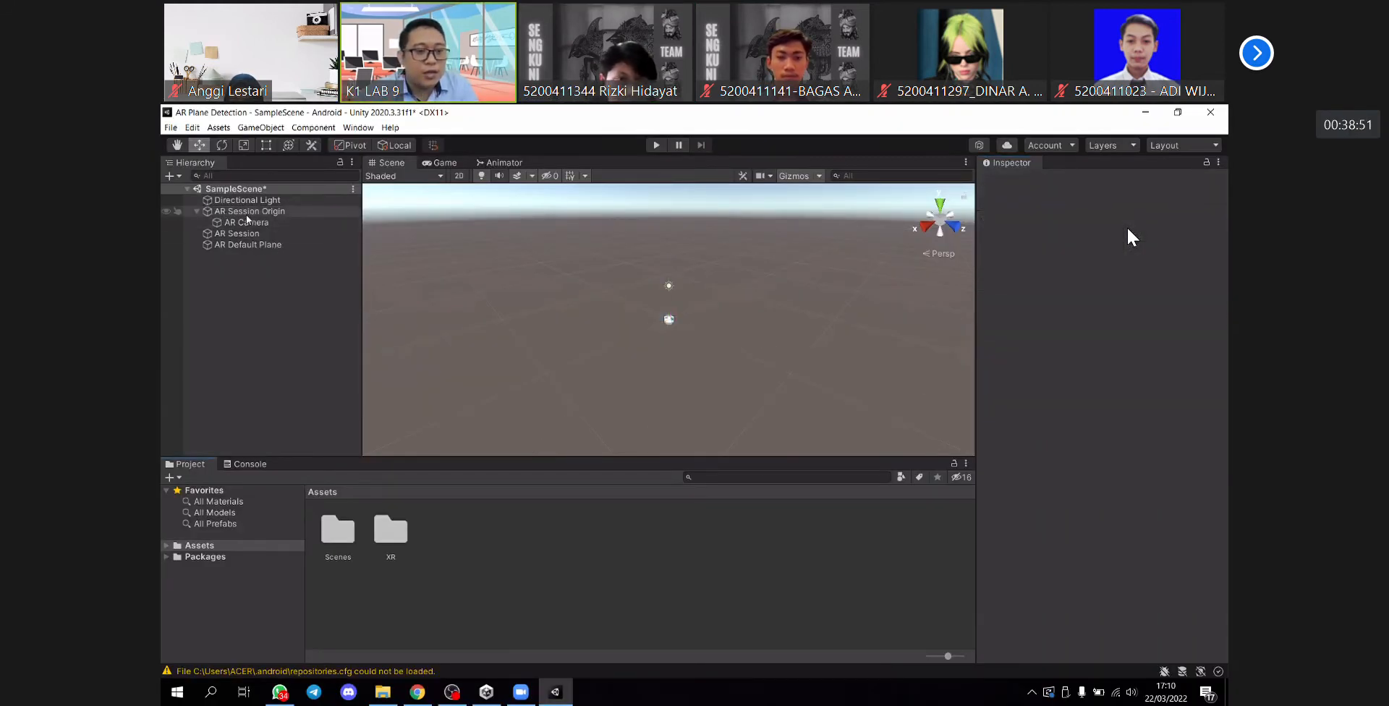
pyautogui.click(250, 210)
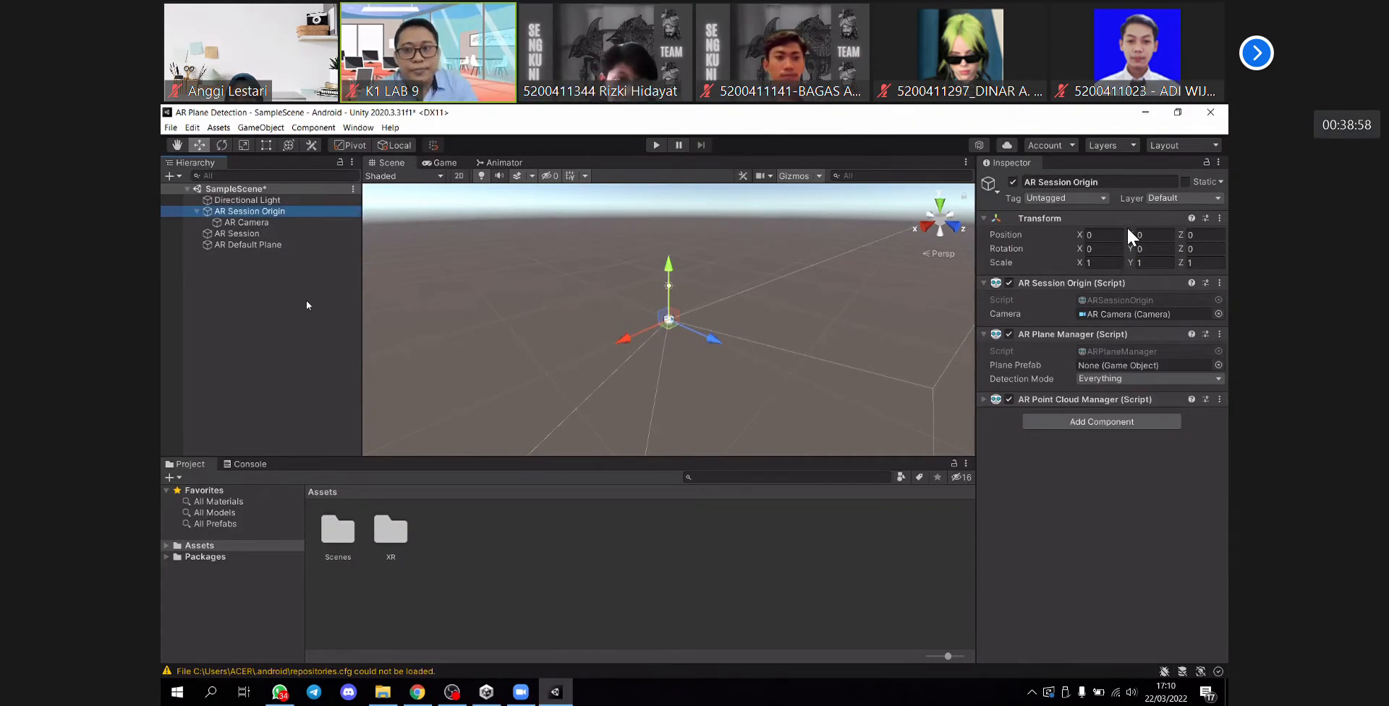
pyautogui.click(239, 261)
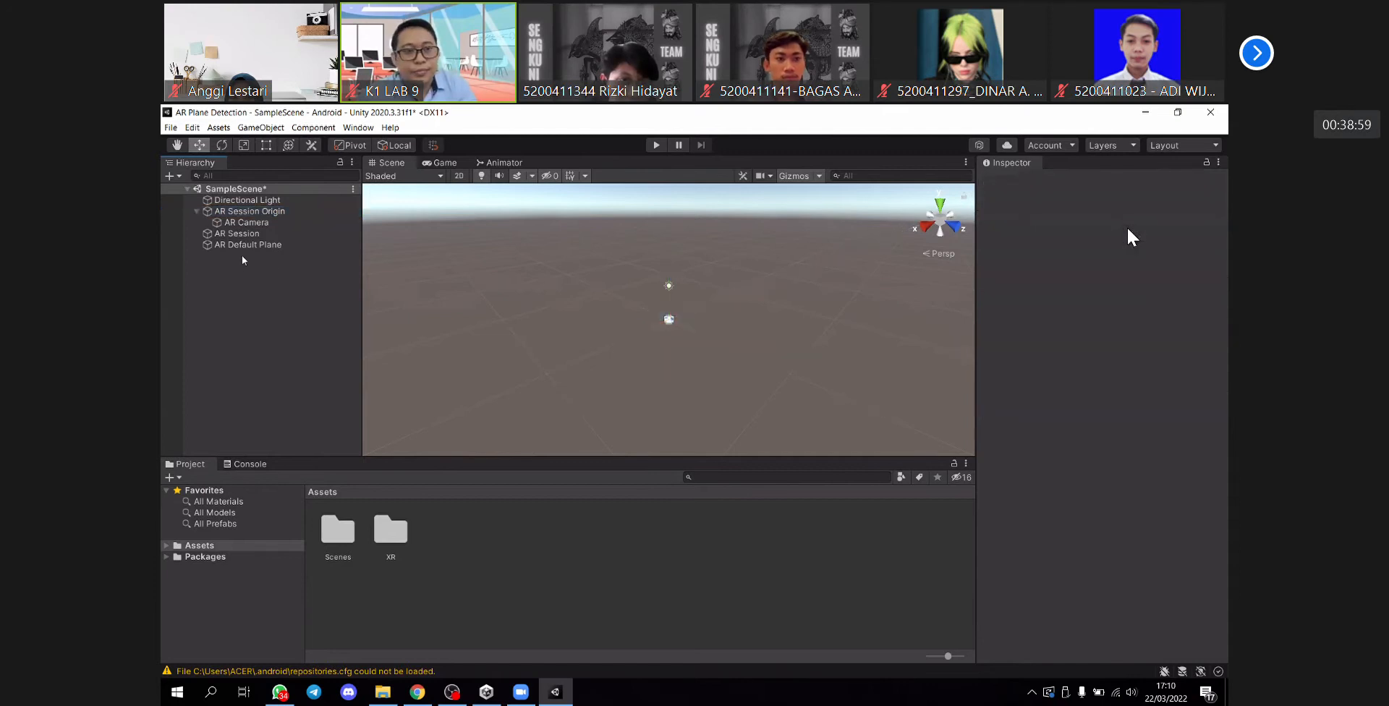
# - Create a folder named Prefabs in the project's Assets folder
pyautogui.rightClick(464, 537)
pyautogui.moveTo(557, 210)
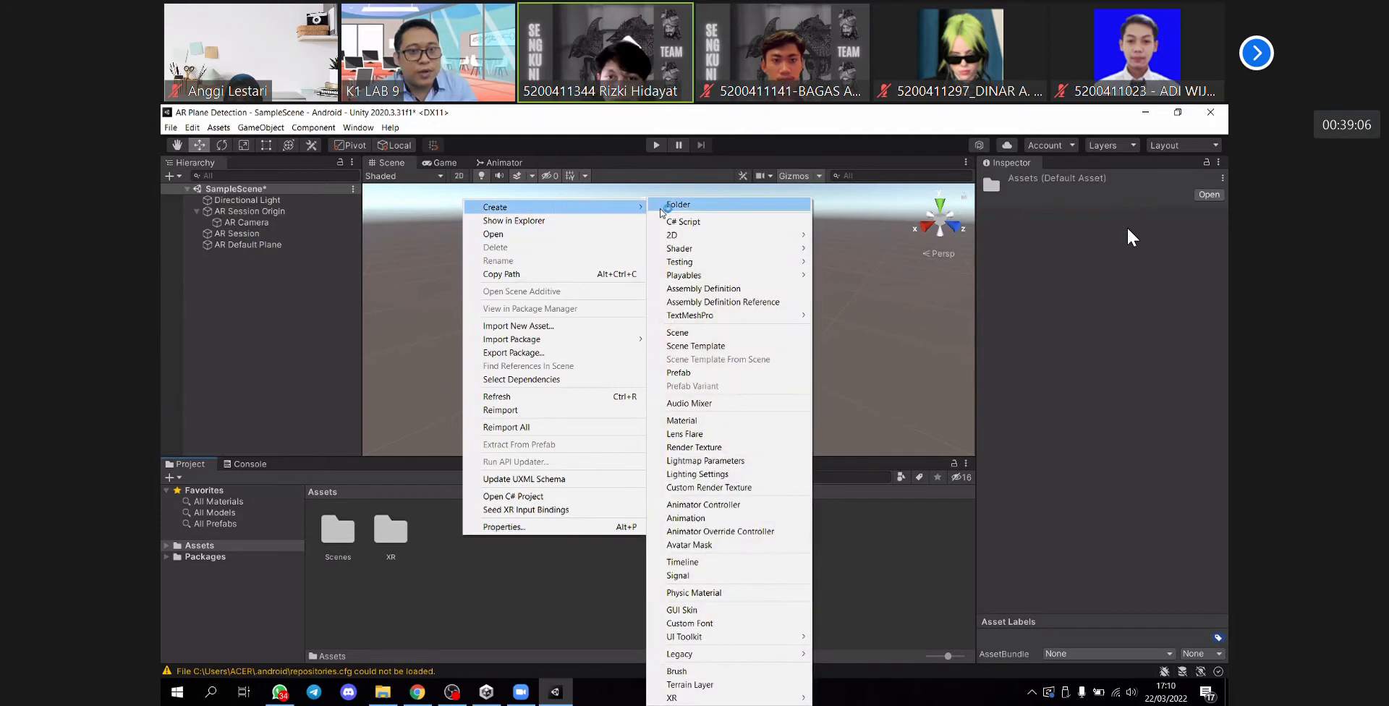
pyautogui.click(681, 206)
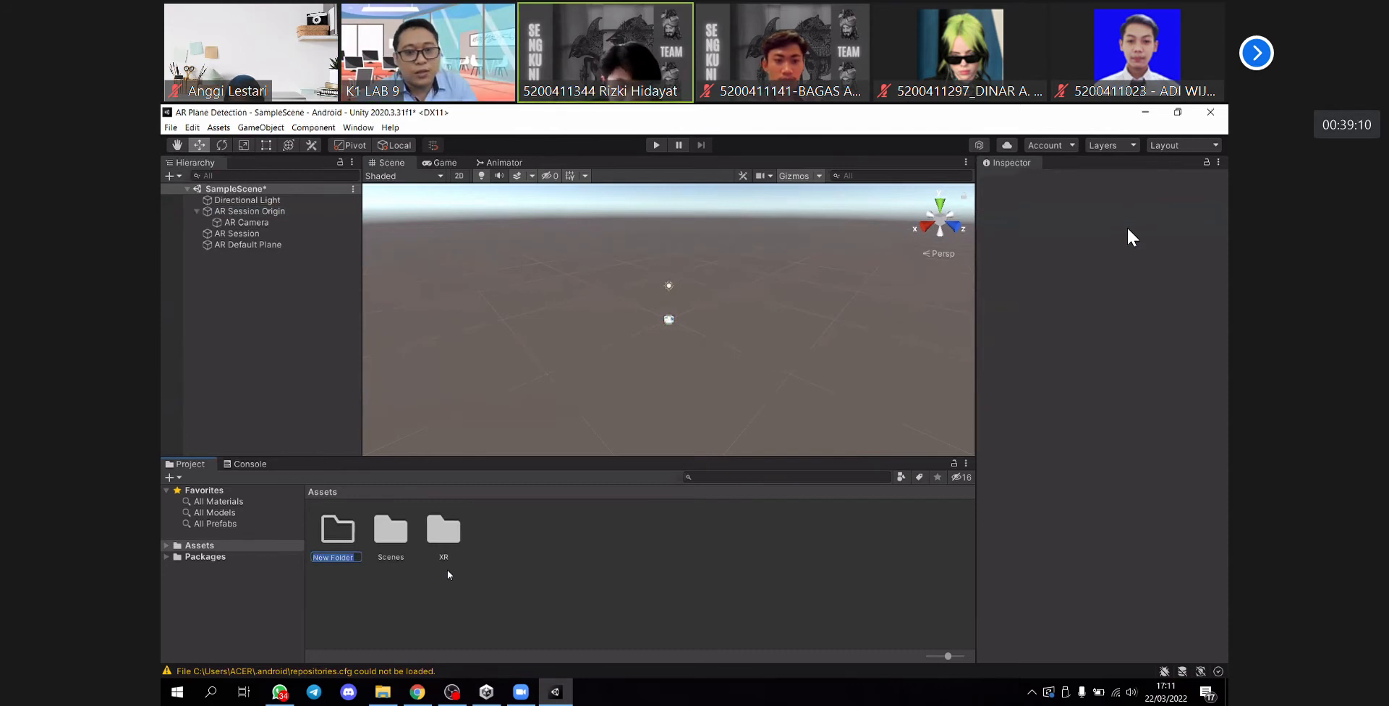
pyautogui.write('Prefabs')
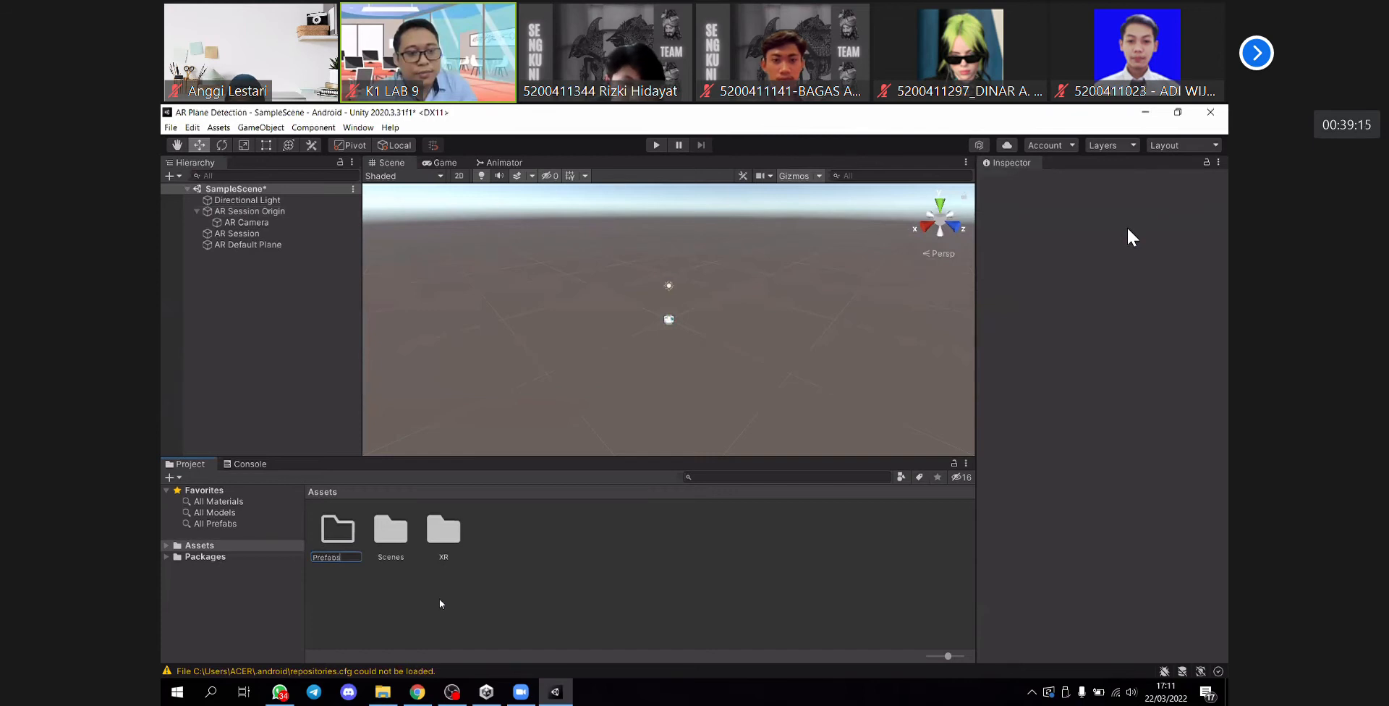
pyautogui.press('Return')
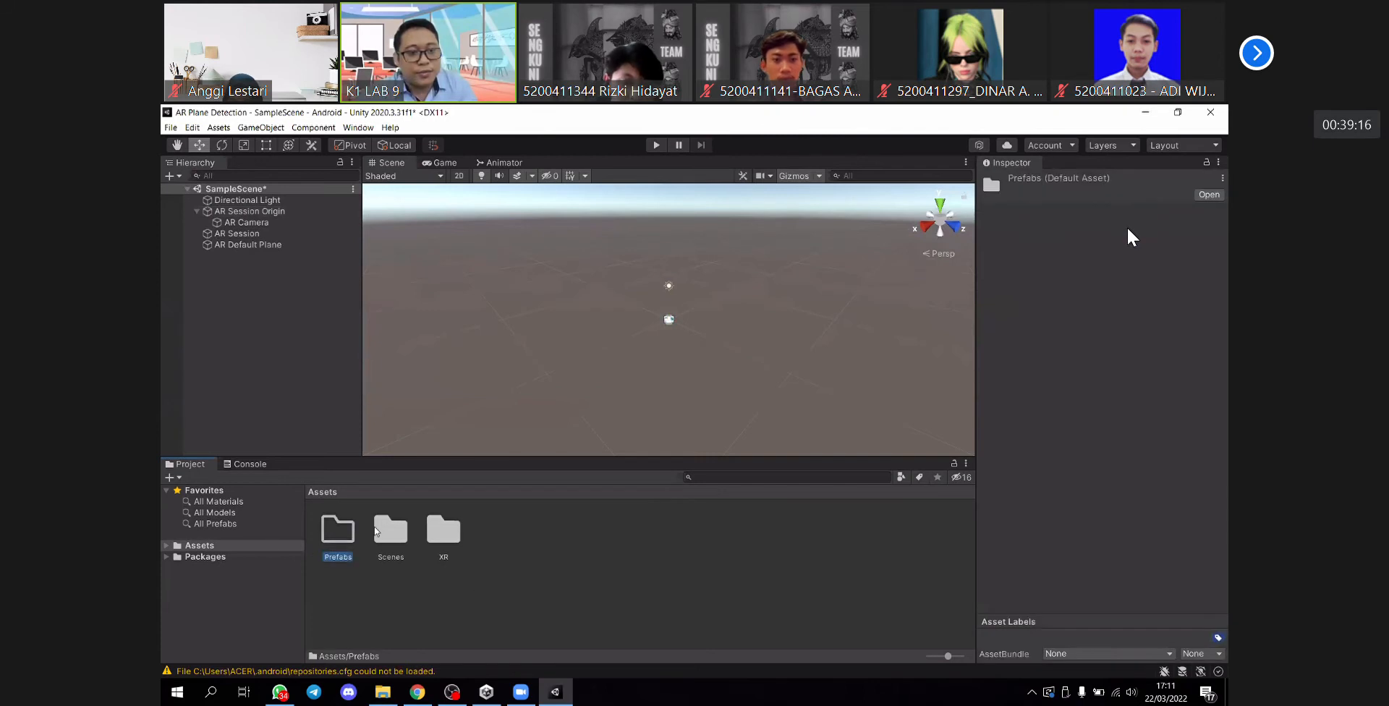
# - Turn the scene's AR Default Plane object into a prefab stored in the Prefabs folder
pyautogui.doubleClick(348, 534)
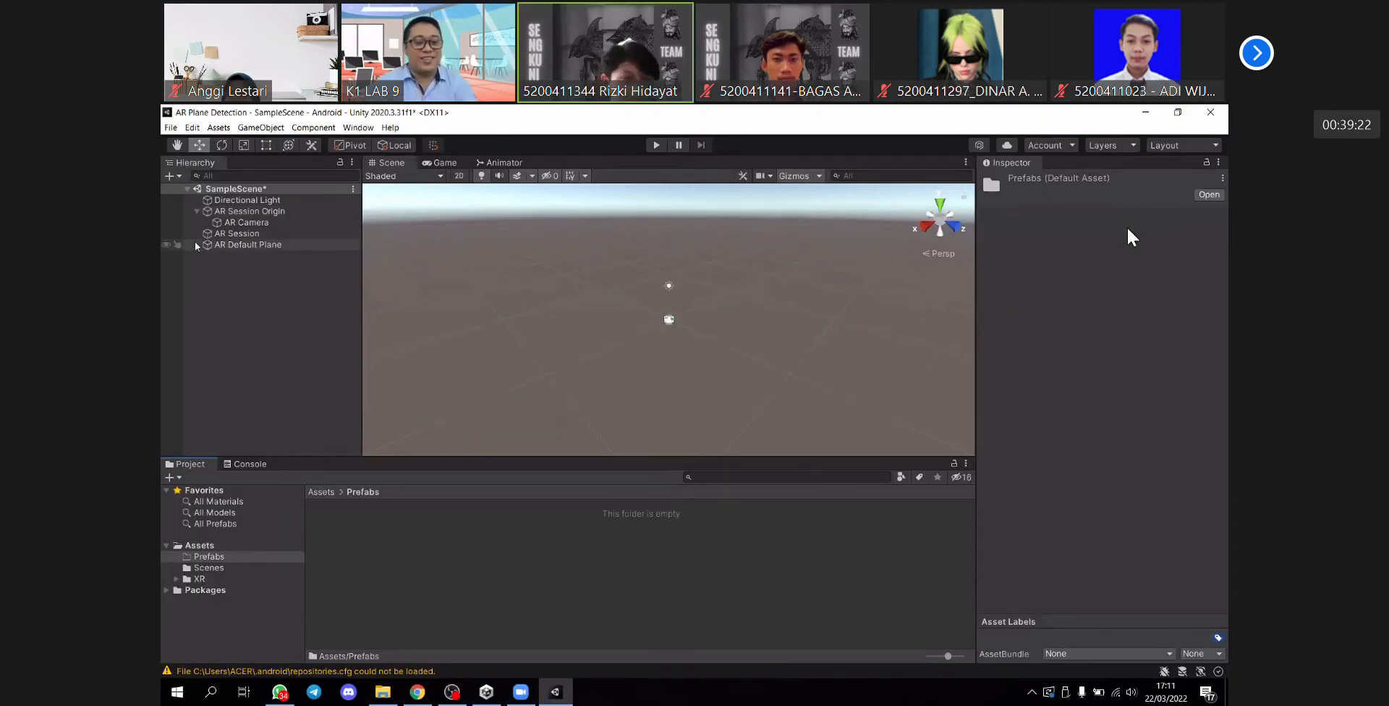
pyautogui.click(218, 245)
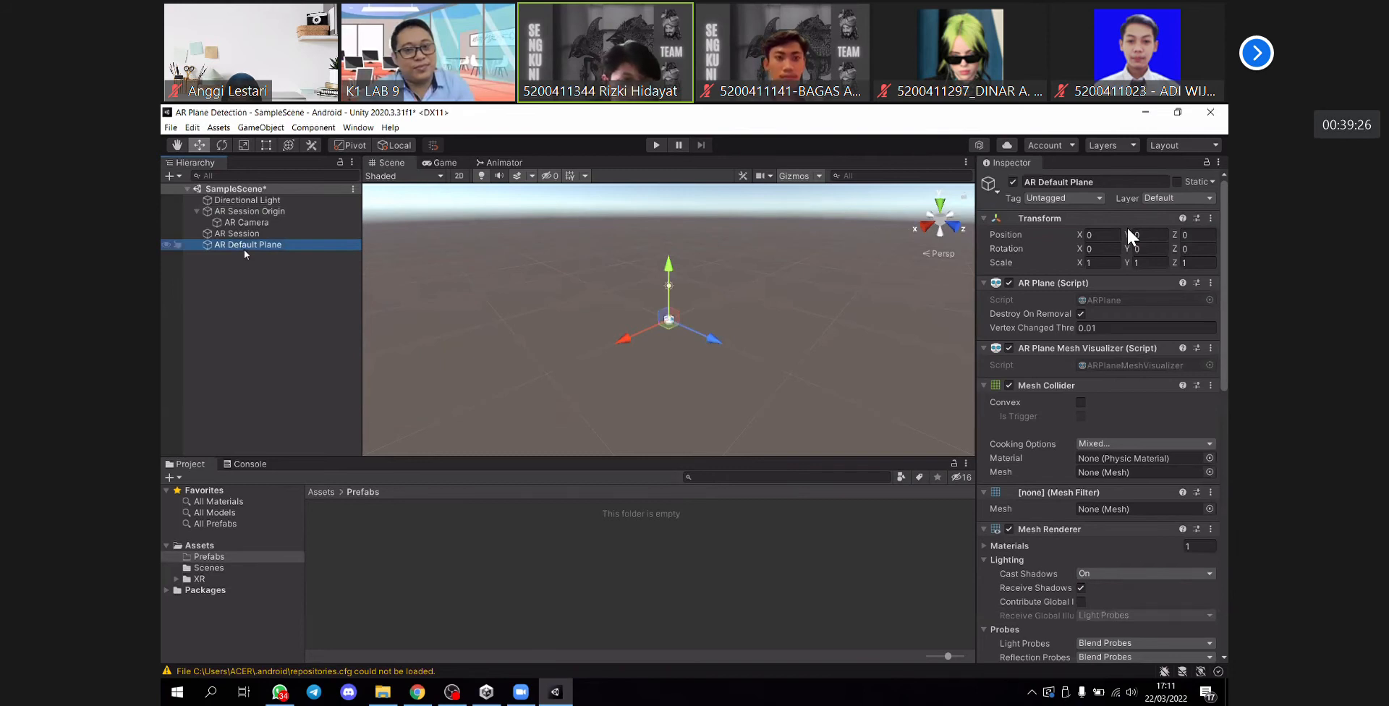
pyautogui.click(171, 176)
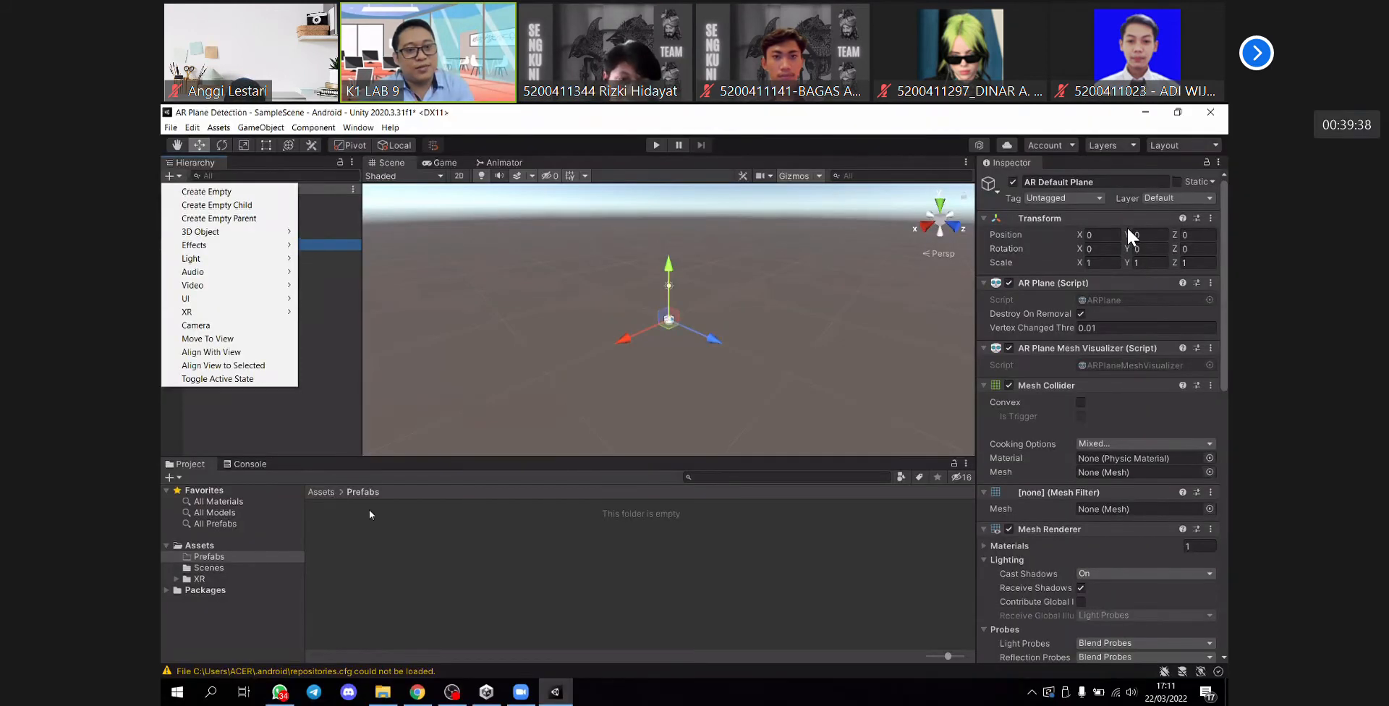
pyautogui.click(430, 559)
pyautogui.click(248, 245)
pyautogui.moveTo(348, 490); pyautogui.dragTo(353, 570)
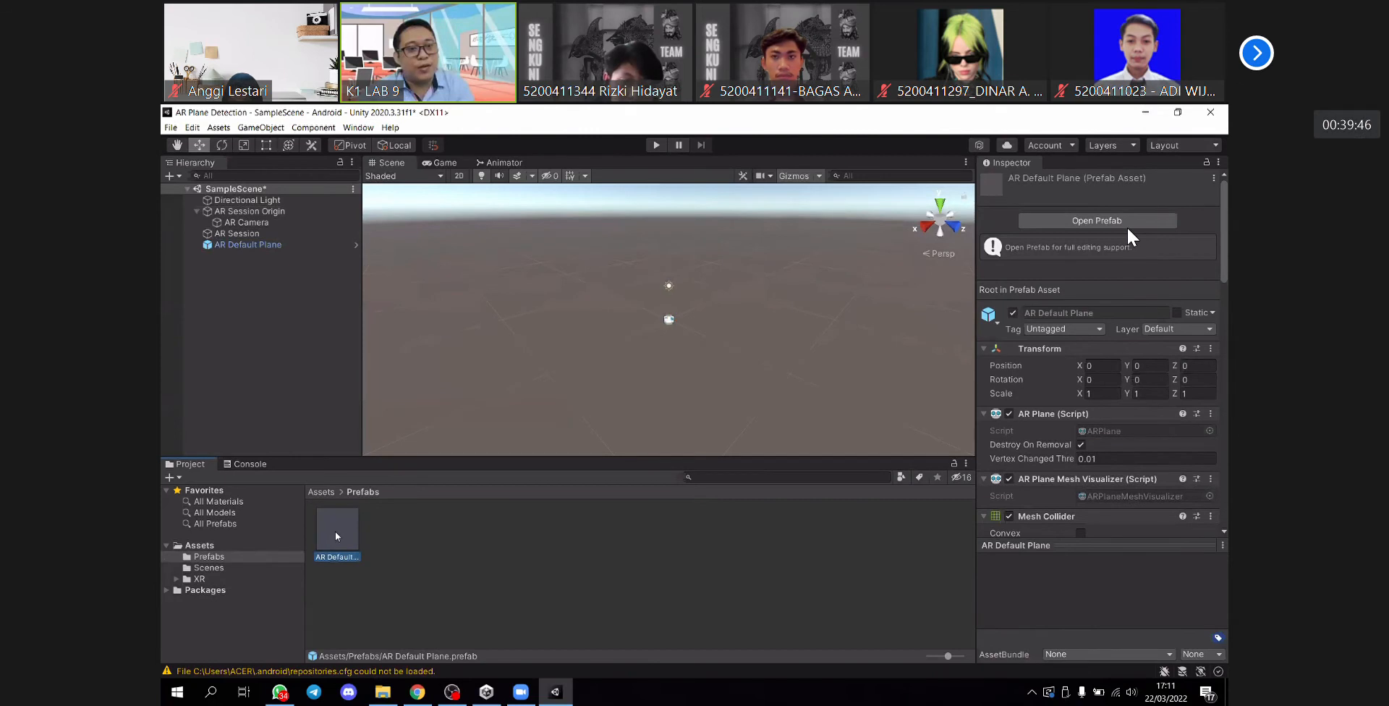
pyautogui.rightClick(336, 535)
pyautogui.click(368, 527)
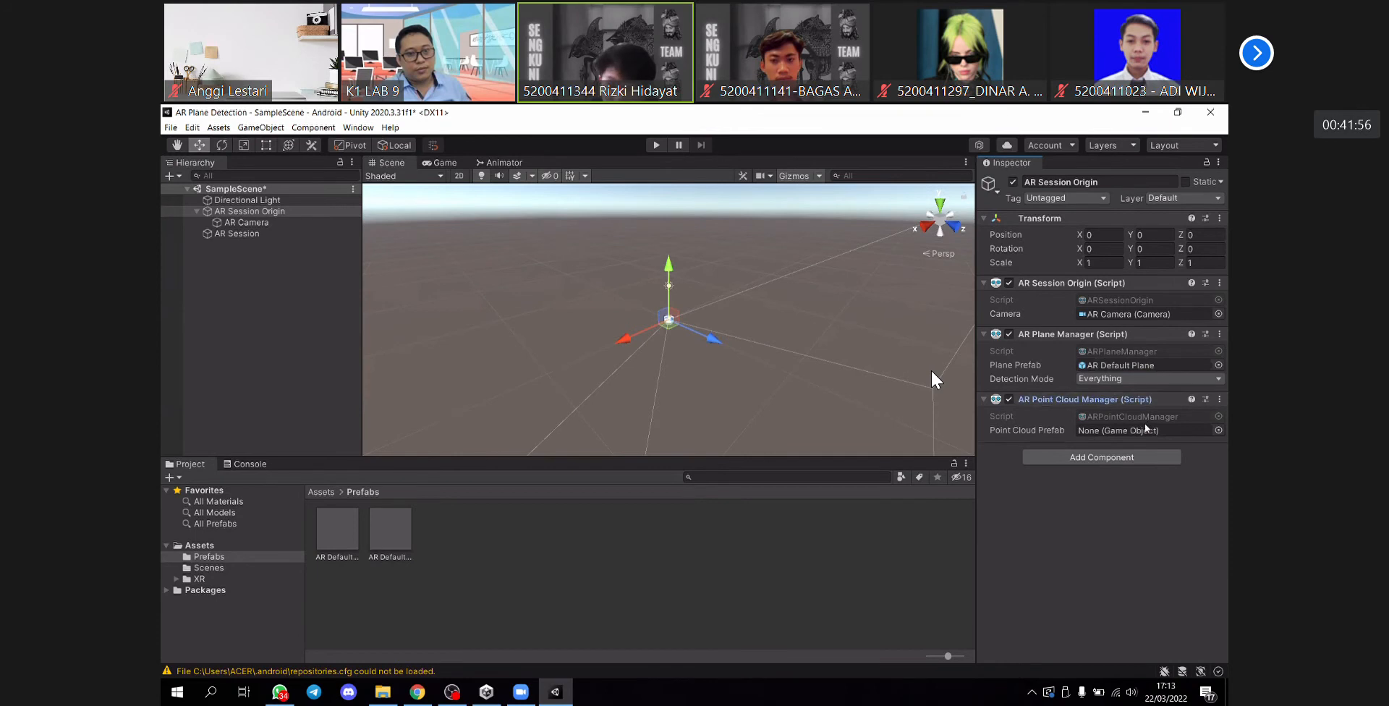
# - Assign the AR Default Point Cloud prefab as the Point Cloud Prefab of the AR Point Cloud Manager on AR Session Origin
pyautogui.click(389, 536)
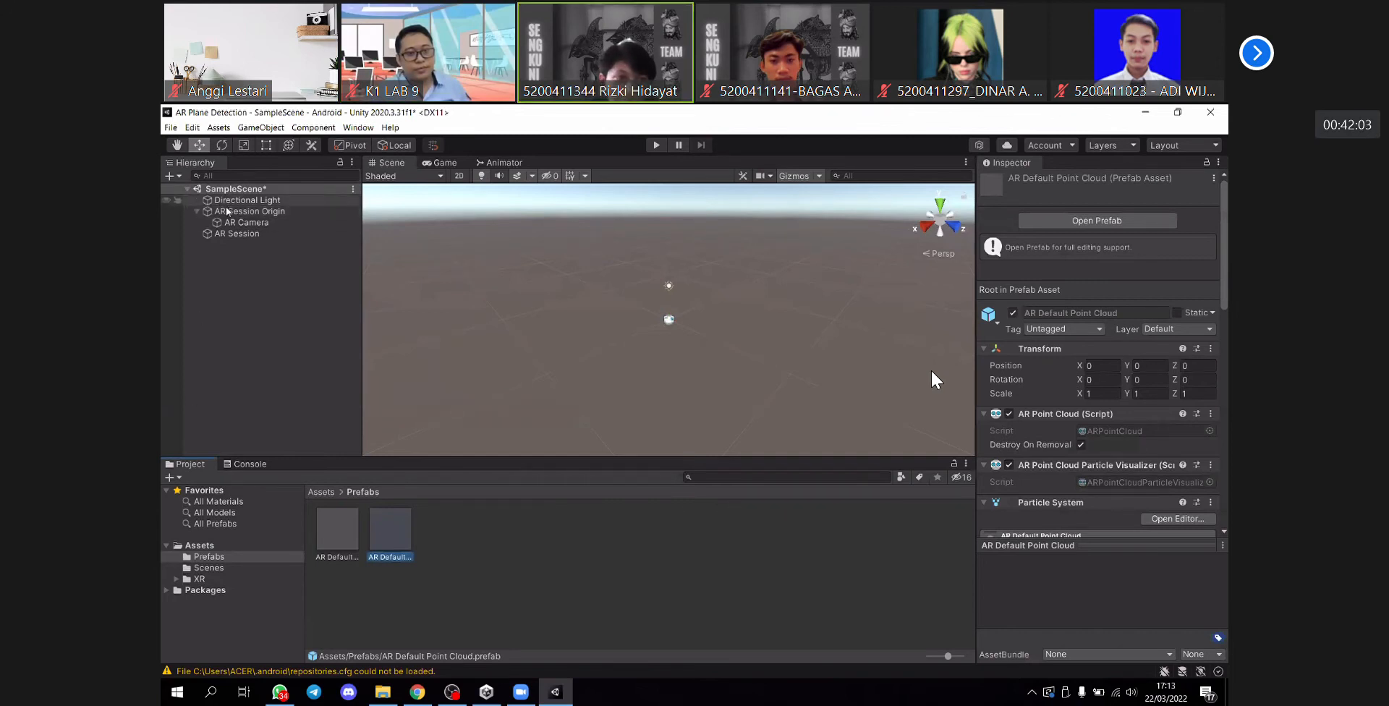
pyautogui.click(228, 212)
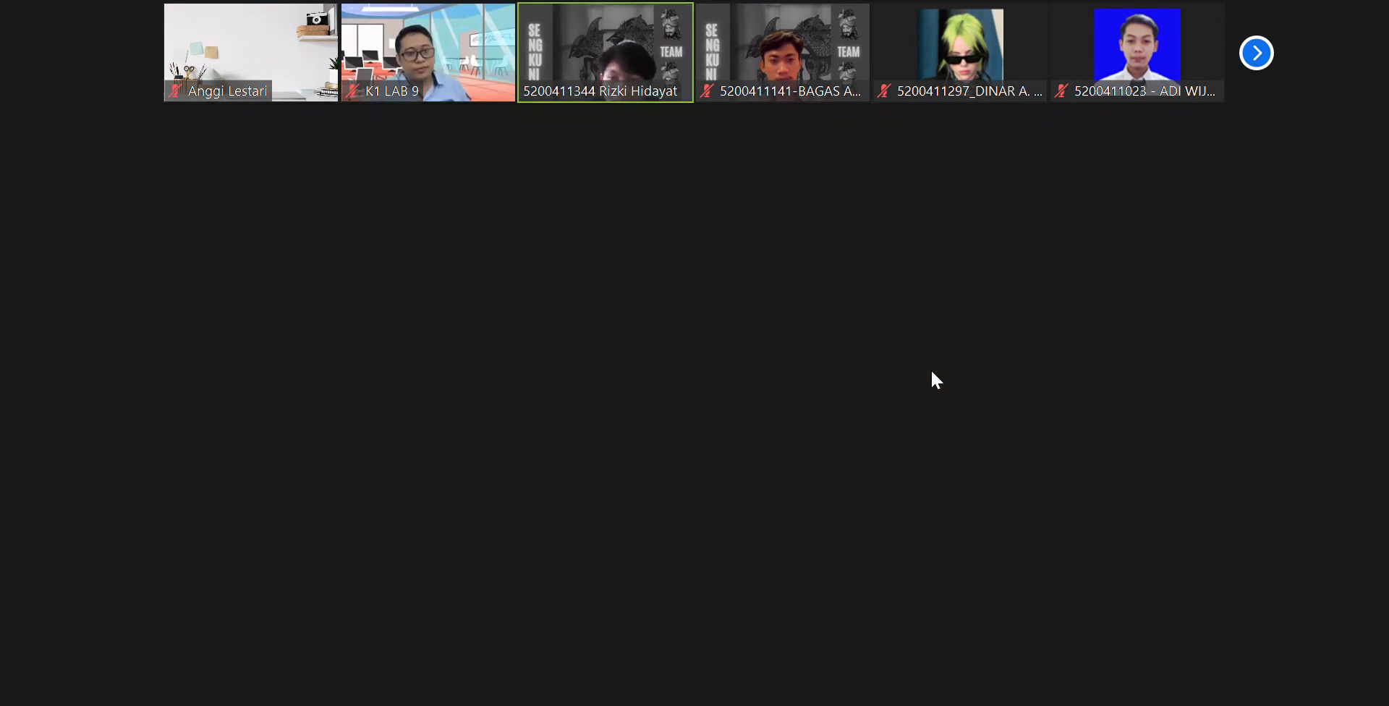
pyautogui.moveTo(394, 528); pyautogui.dragTo(1181, 436)
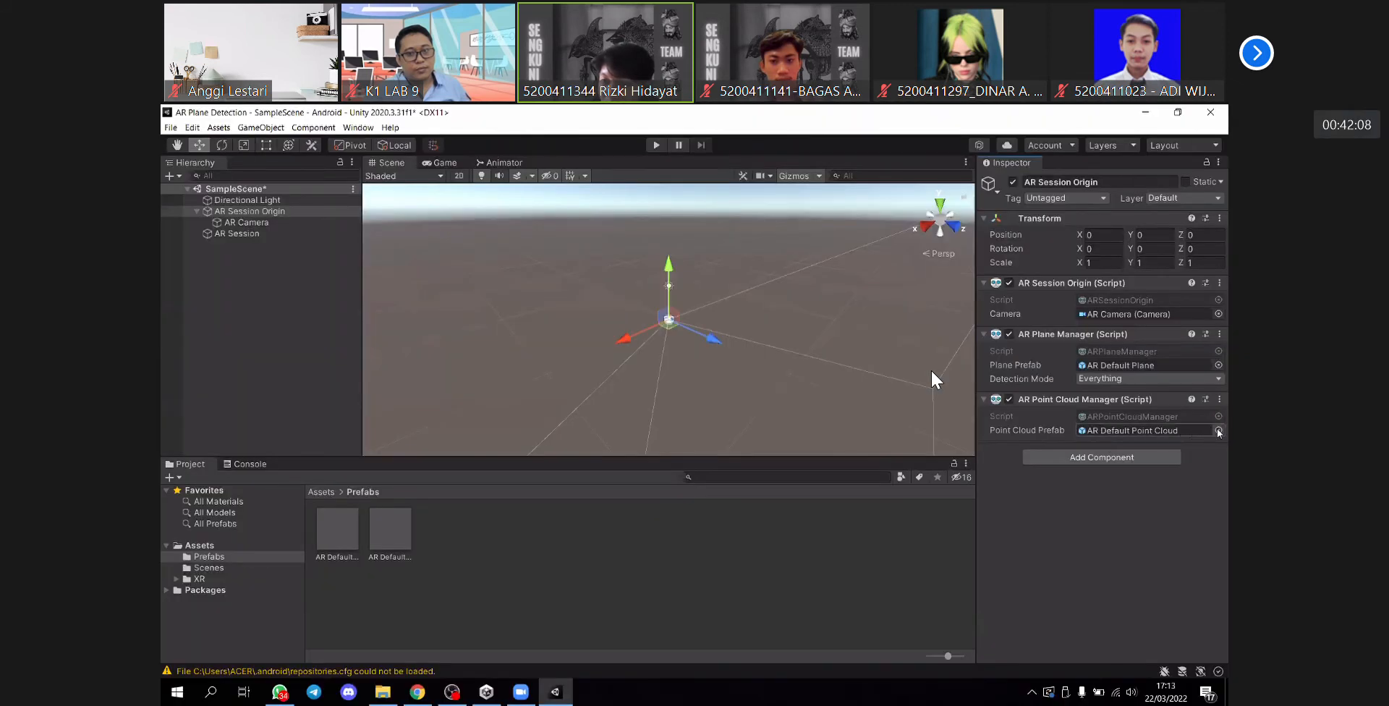
pyautogui.click(1219, 430)
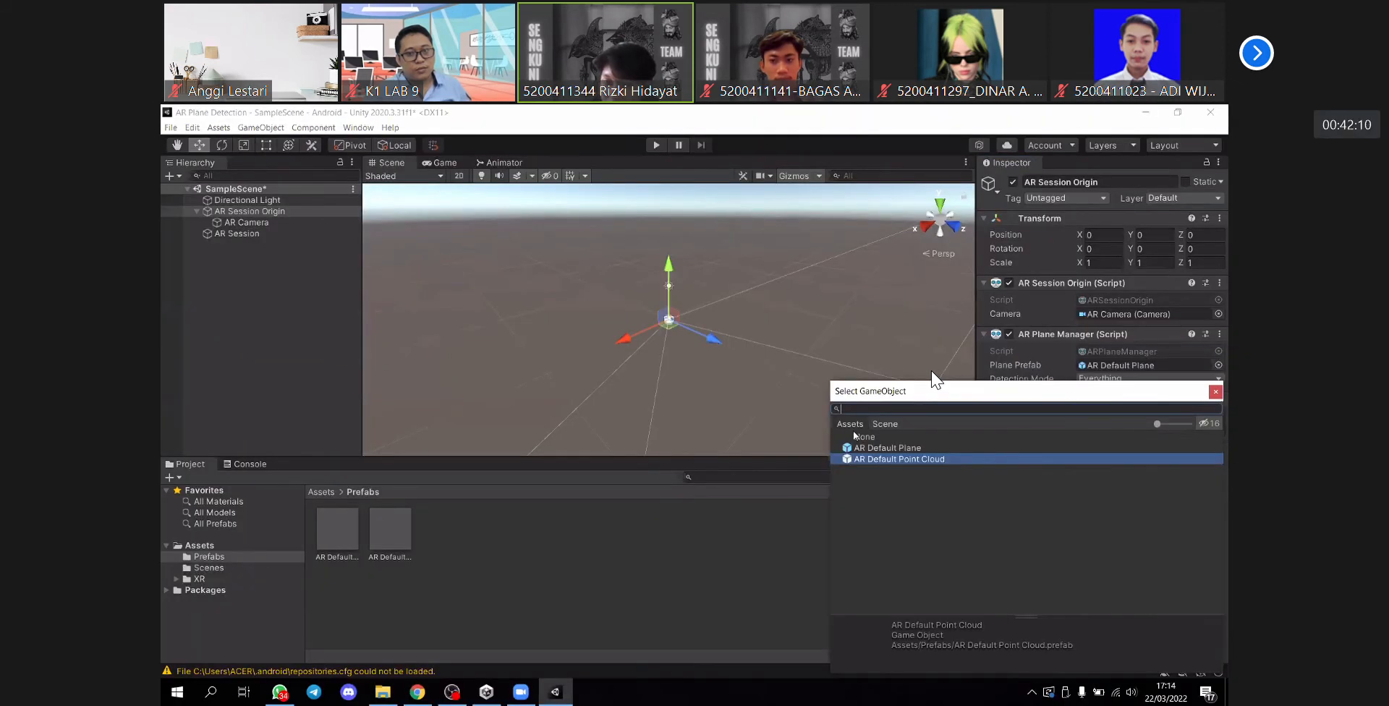
pyautogui.click(880, 424)
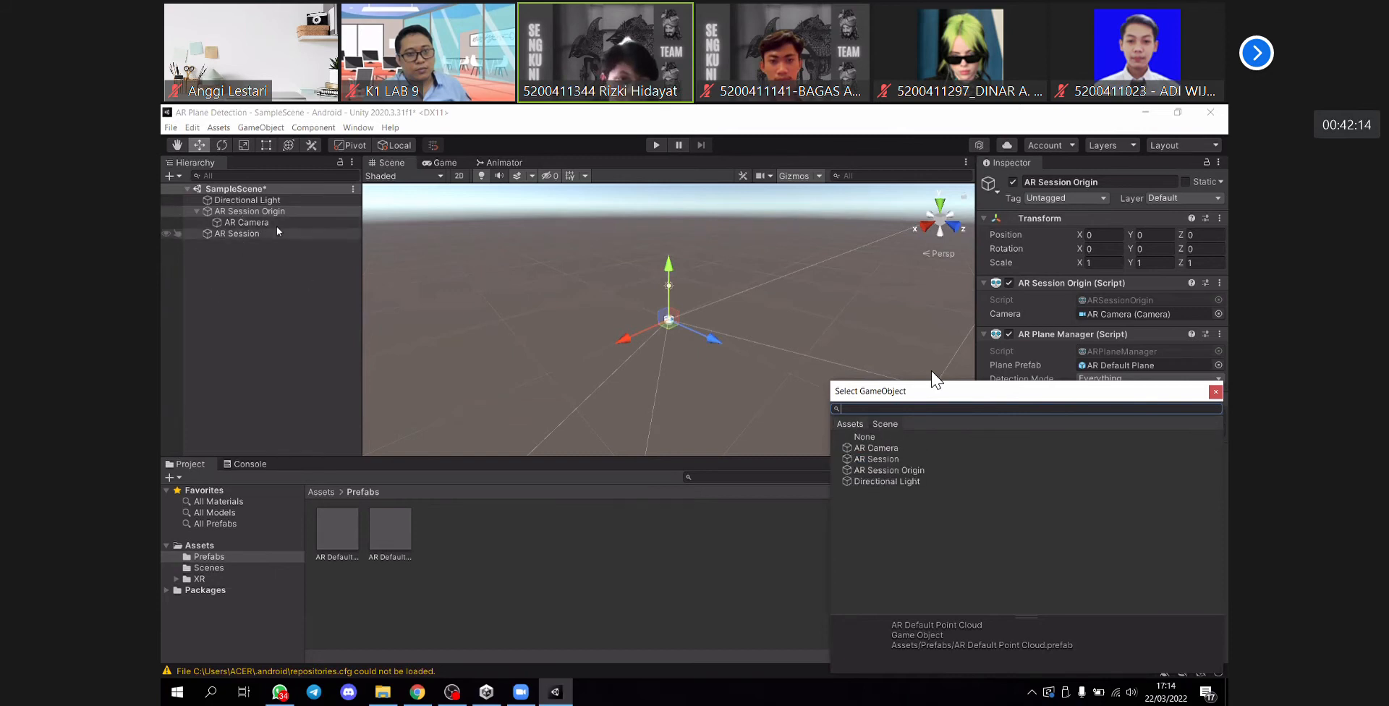
pyautogui.click(848, 424)
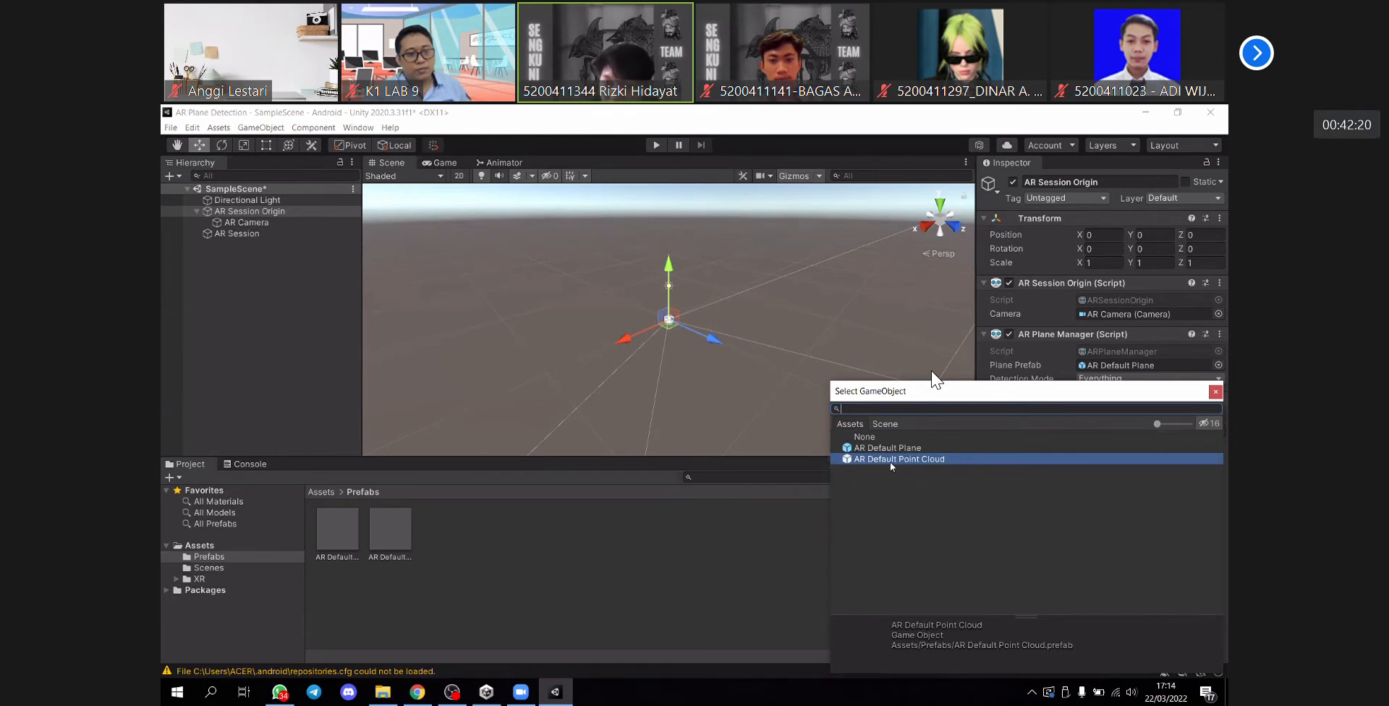
pyautogui.click(896, 461)
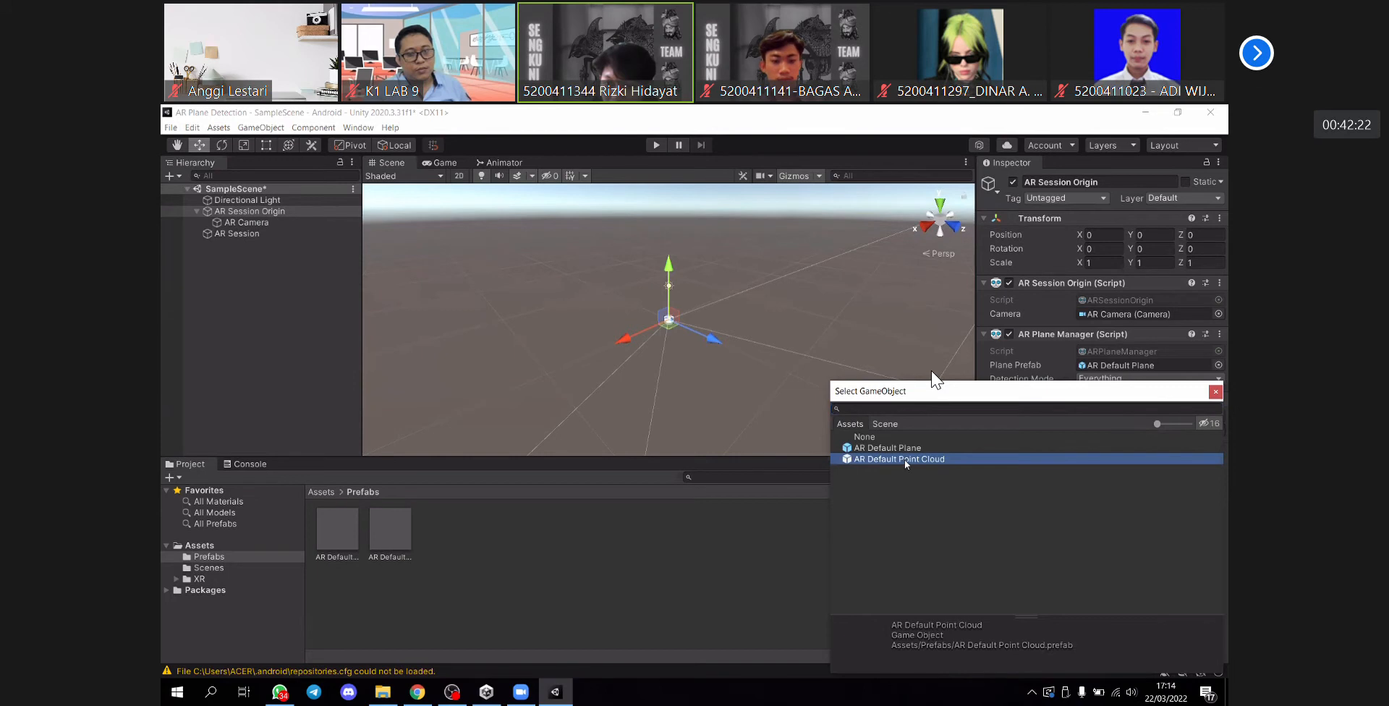
pyautogui.doubleClick(906, 460)
pyautogui.click(810, 557)
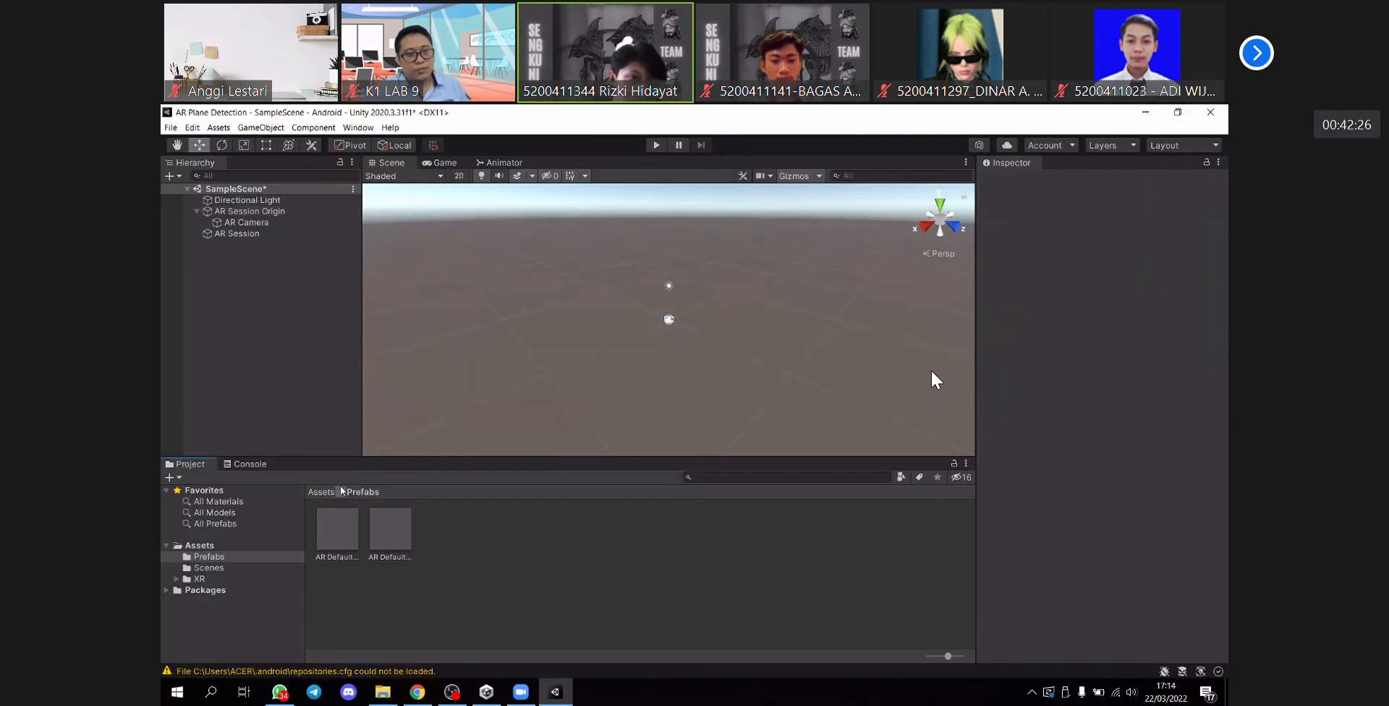
pyautogui.click(171, 127)
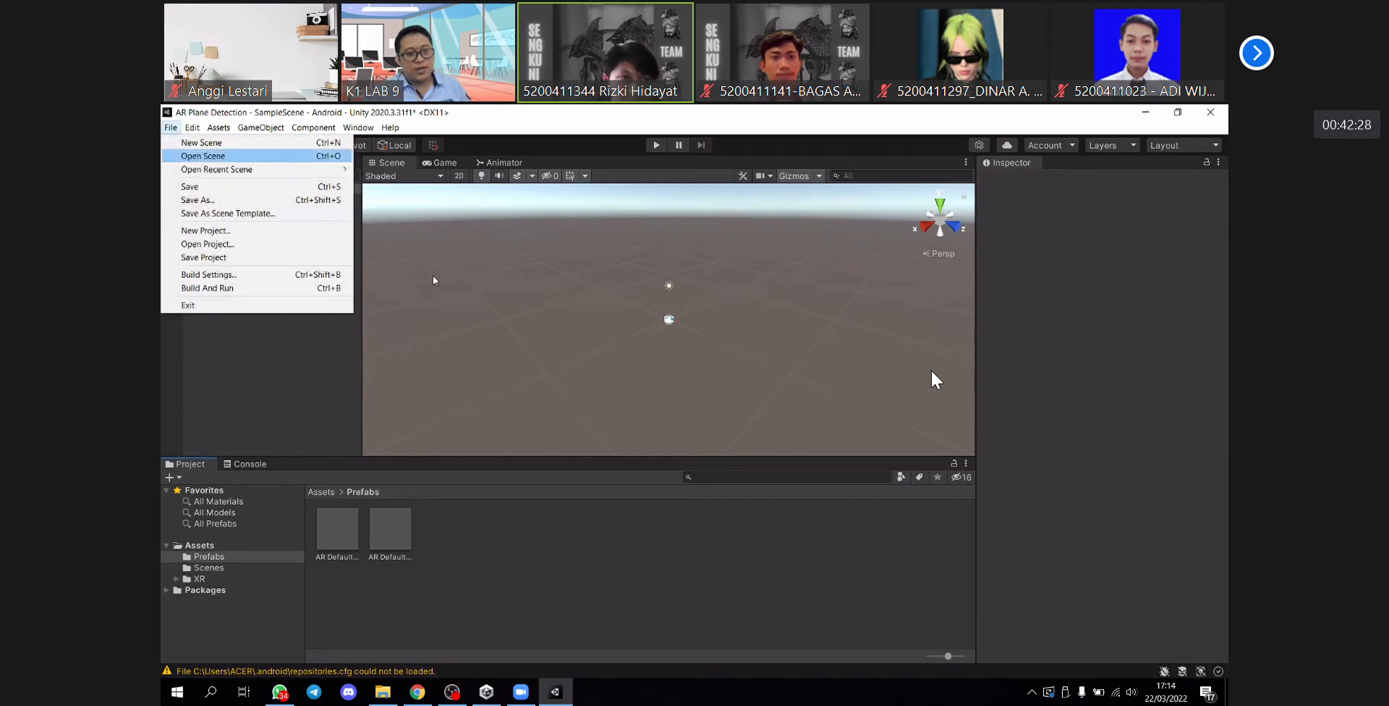
pyautogui.click(322, 345)
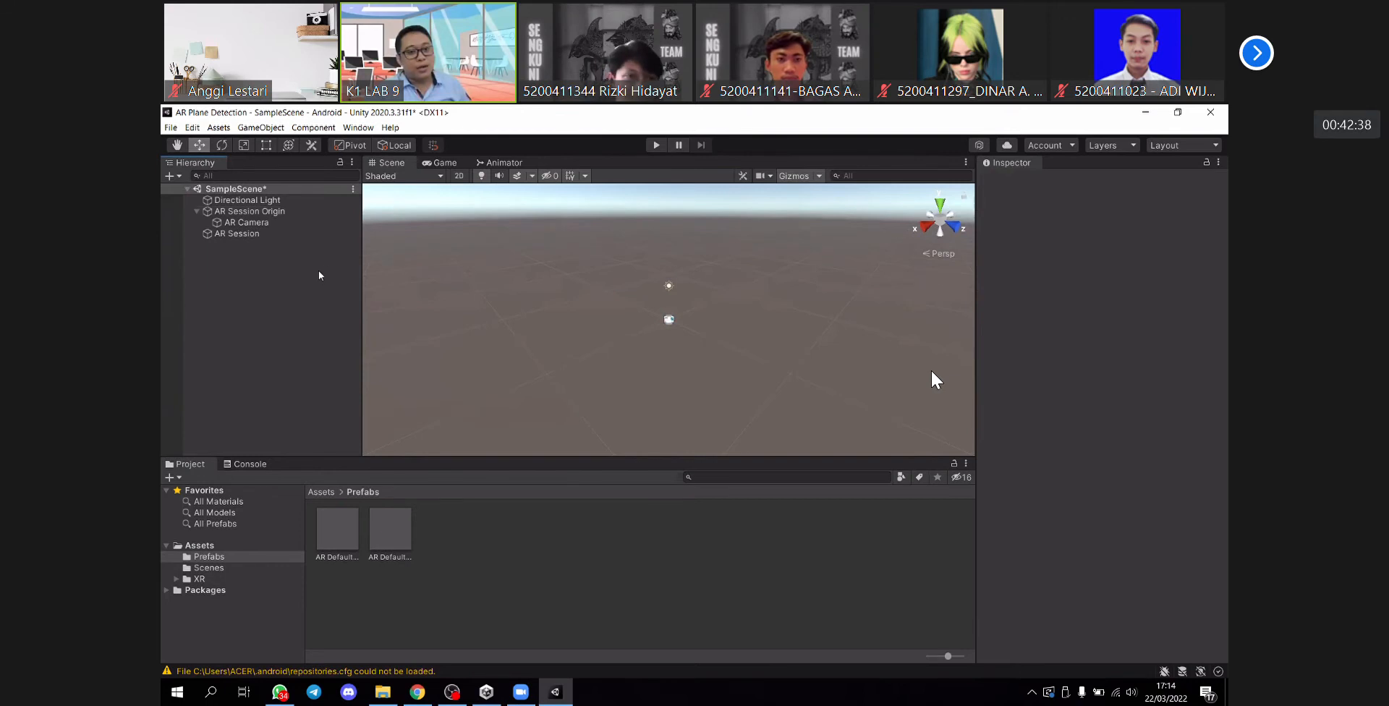
pyautogui.click(239, 223)
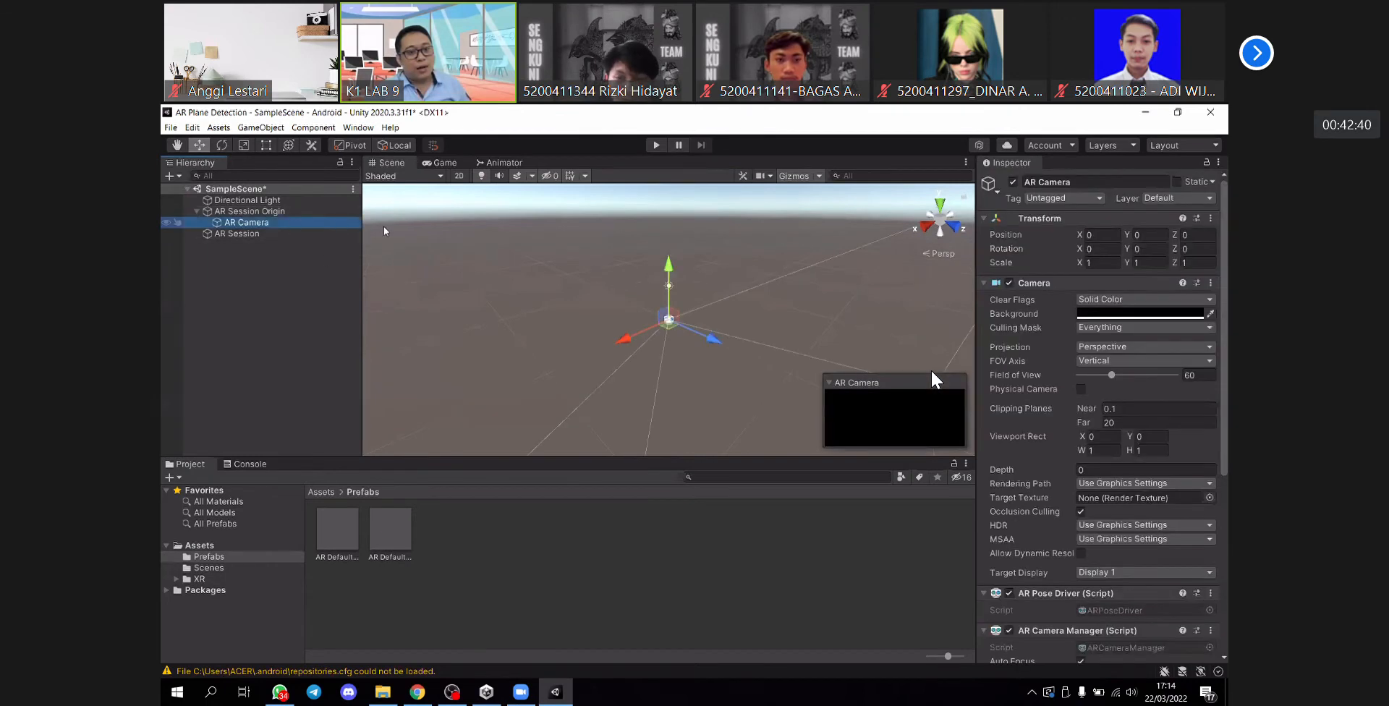
pyautogui.press('Up')
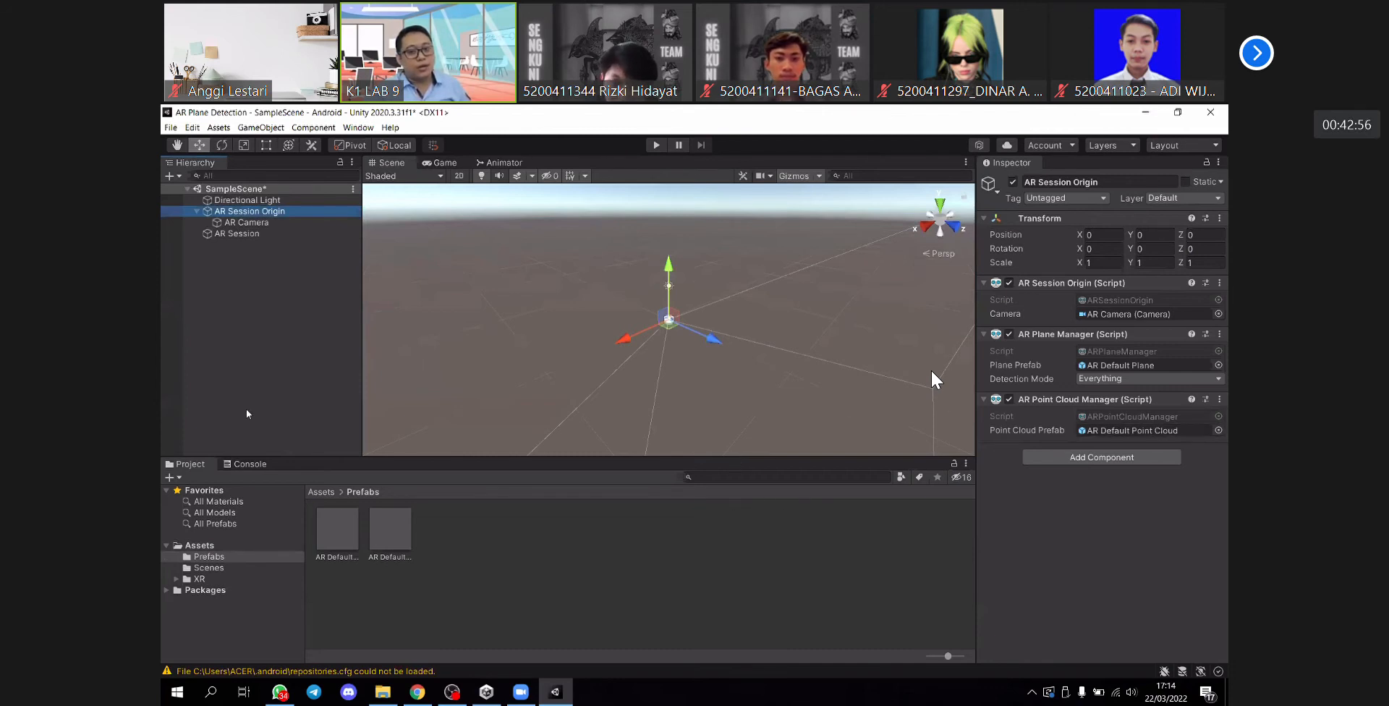
pyautogui.click(270, 366)
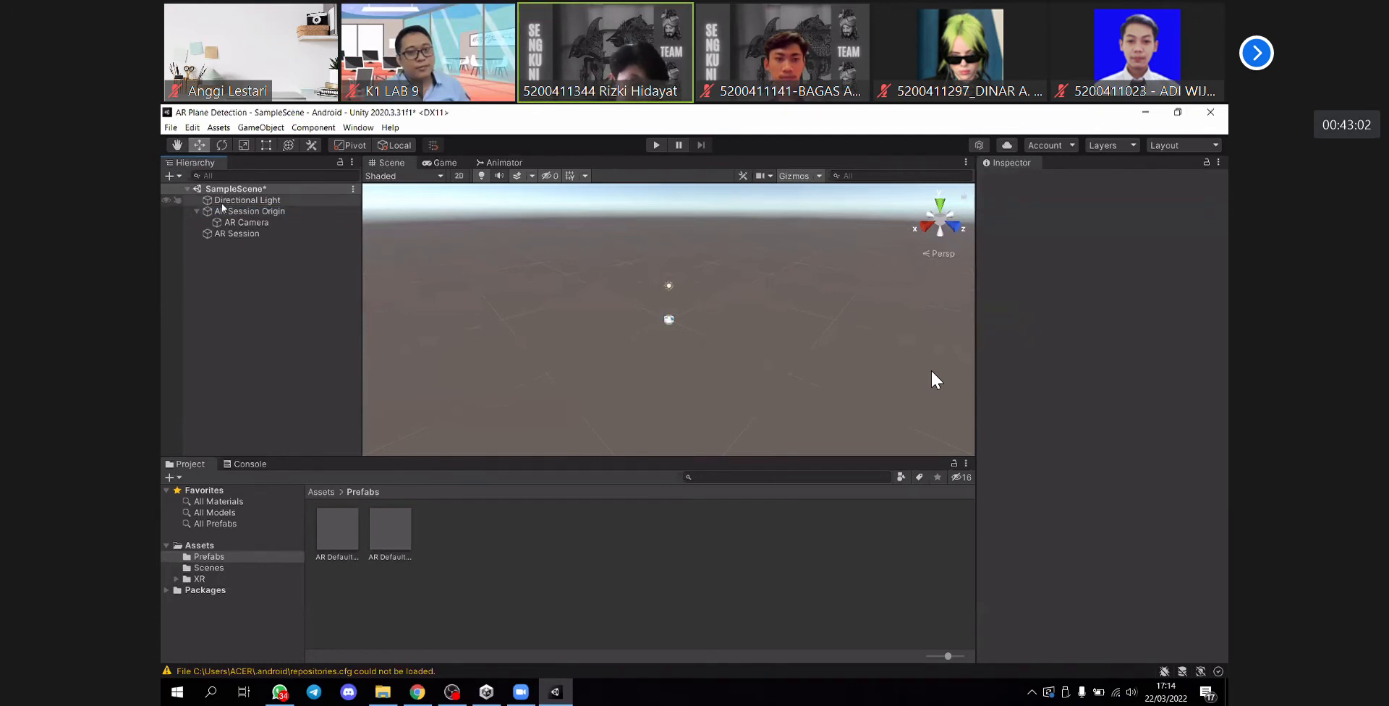
# - Save SampleScene and open the project's build settings
pyautogui.hotkey('ctrl', 's')
pyautogui.click(171, 128)
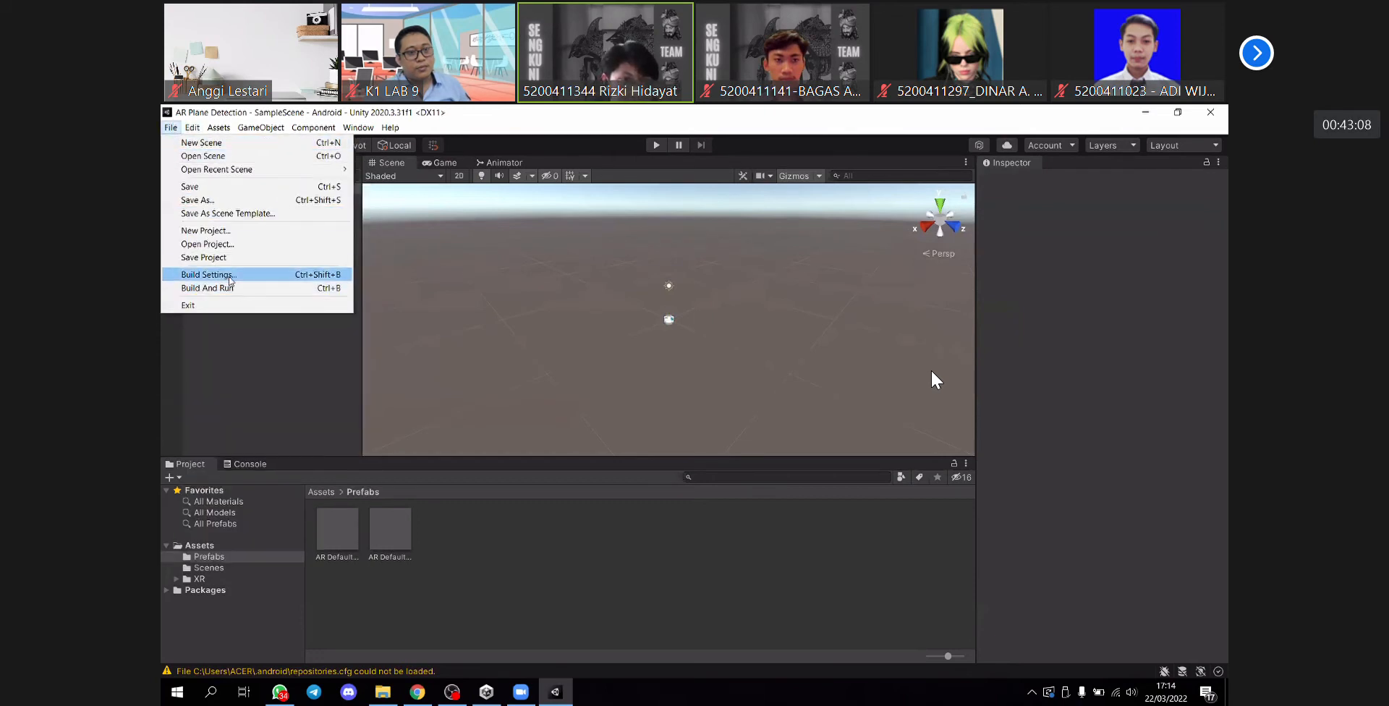
pyautogui.click(210, 275)
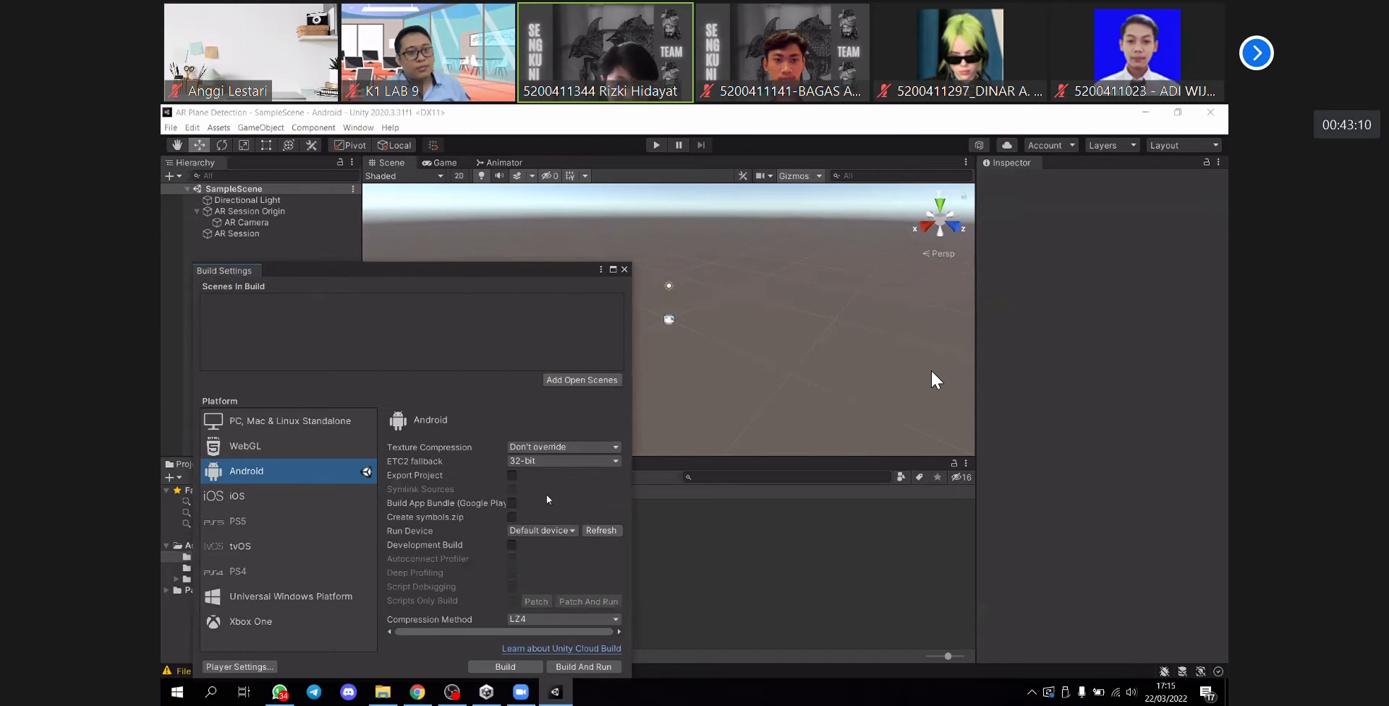
# - Set the Android build's run device to the connected Realme RMX2001 phone
pyautogui.click(575, 531)
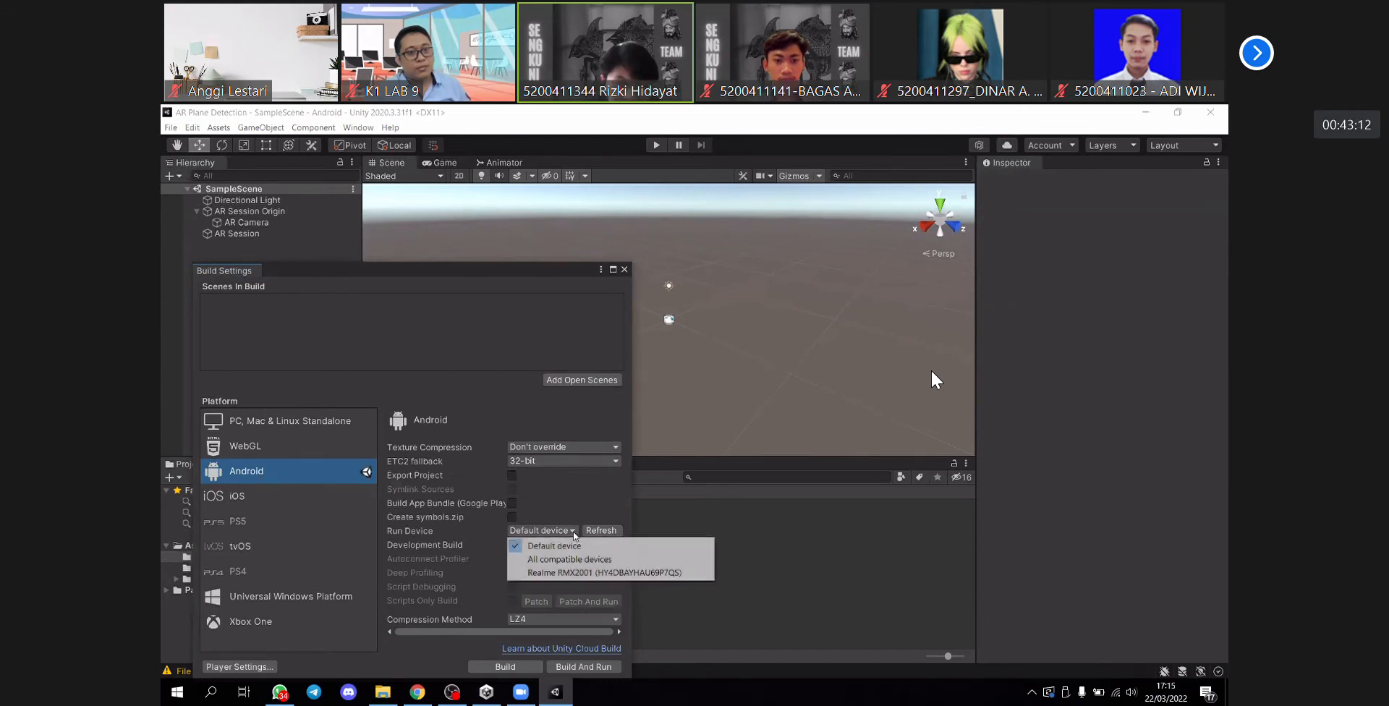
pyautogui.click(590, 572)
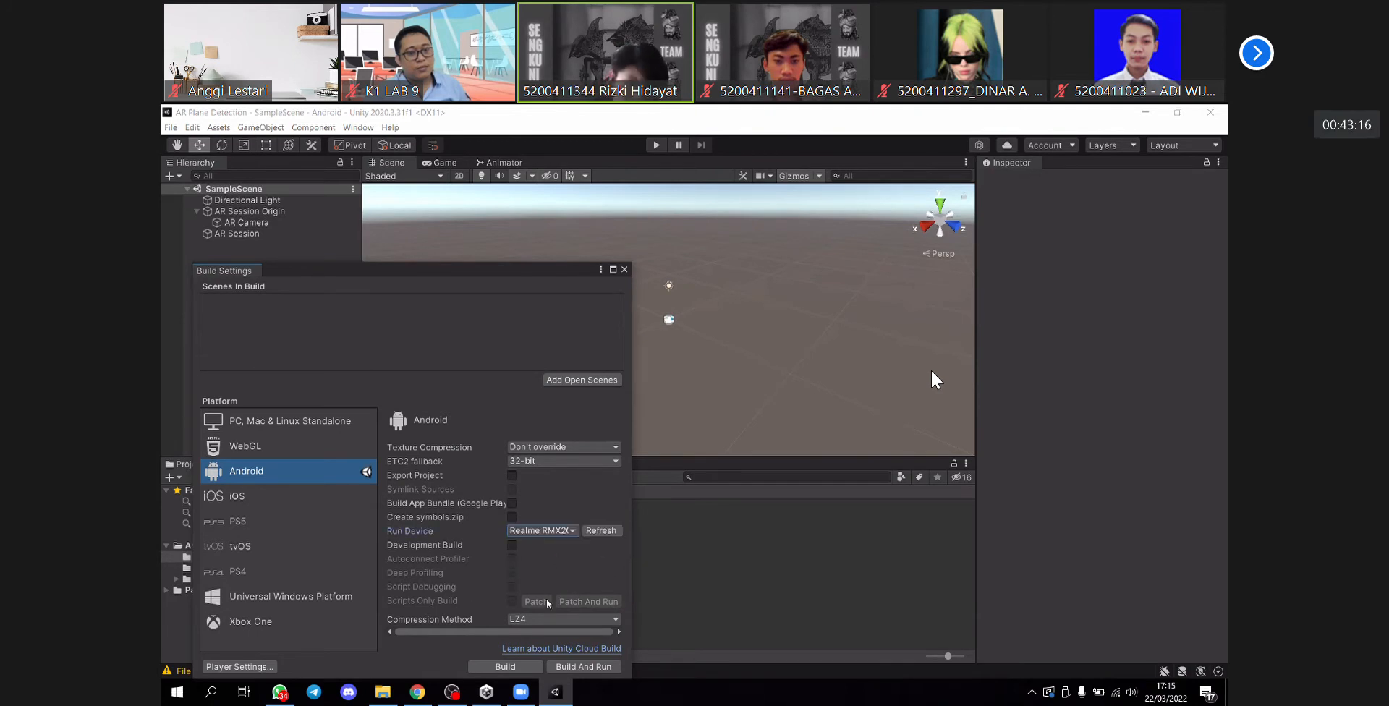
pyautogui.click(601, 668)
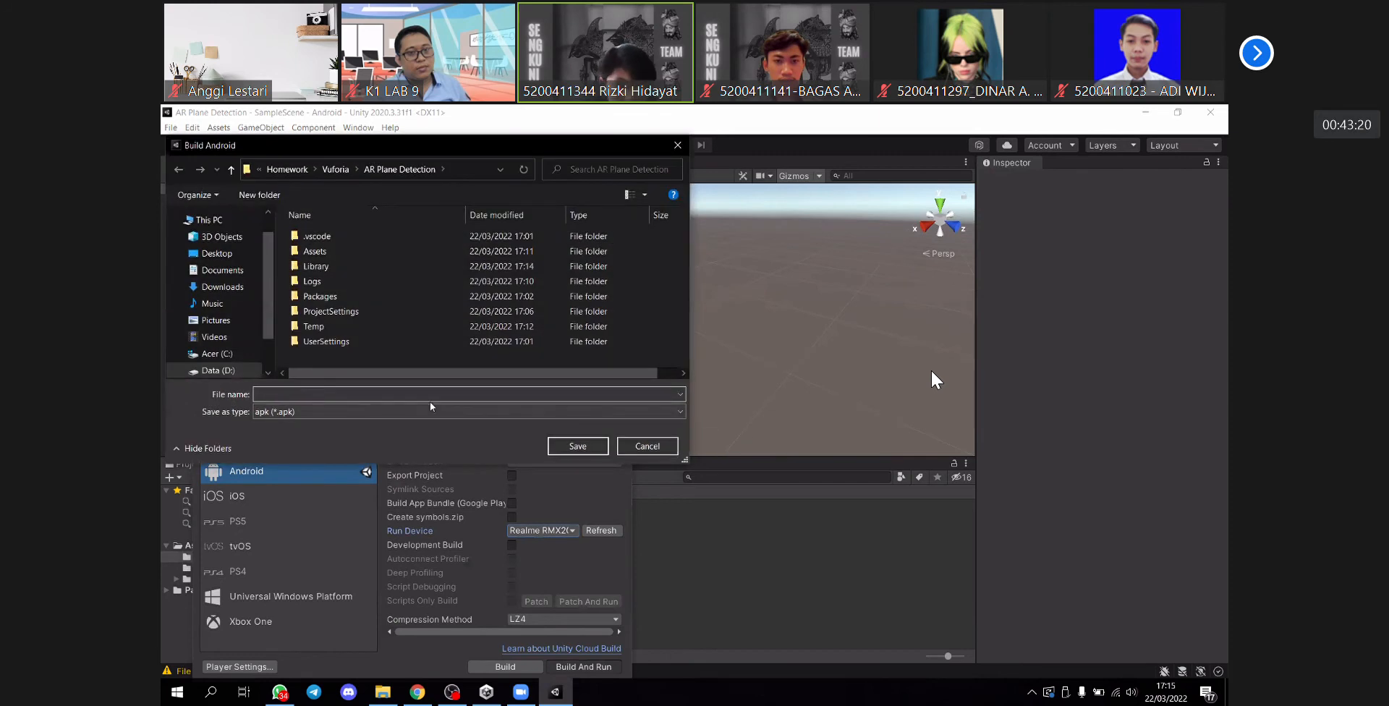
pyautogui.write('ARPla')
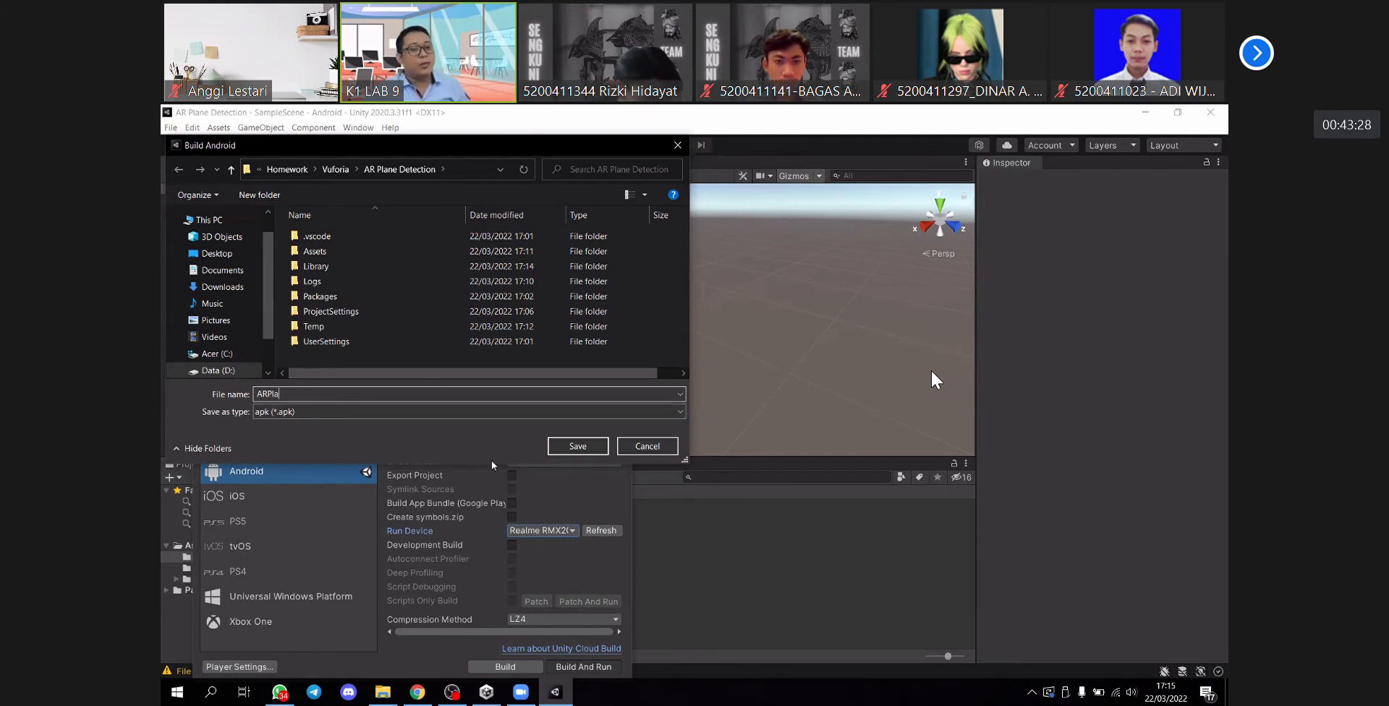
pyautogui.click(578, 444)
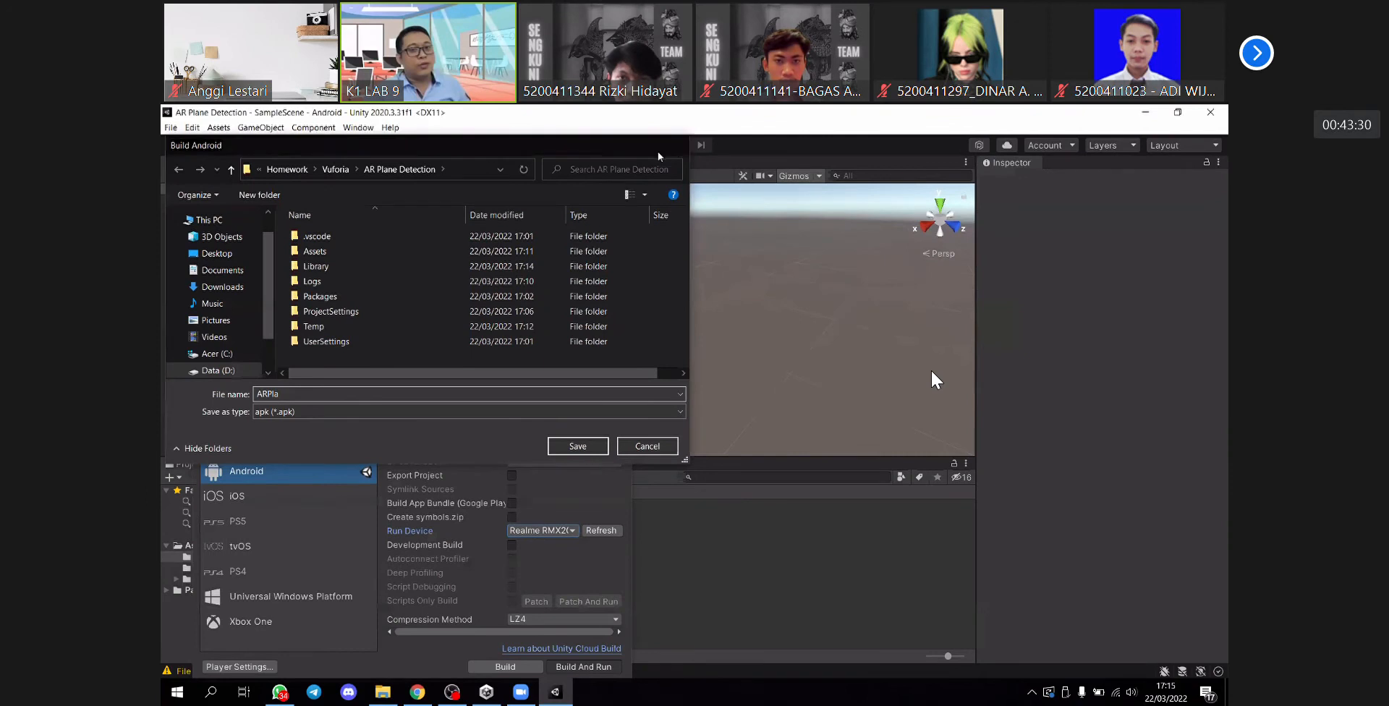
pyautogui.click(626, 270)
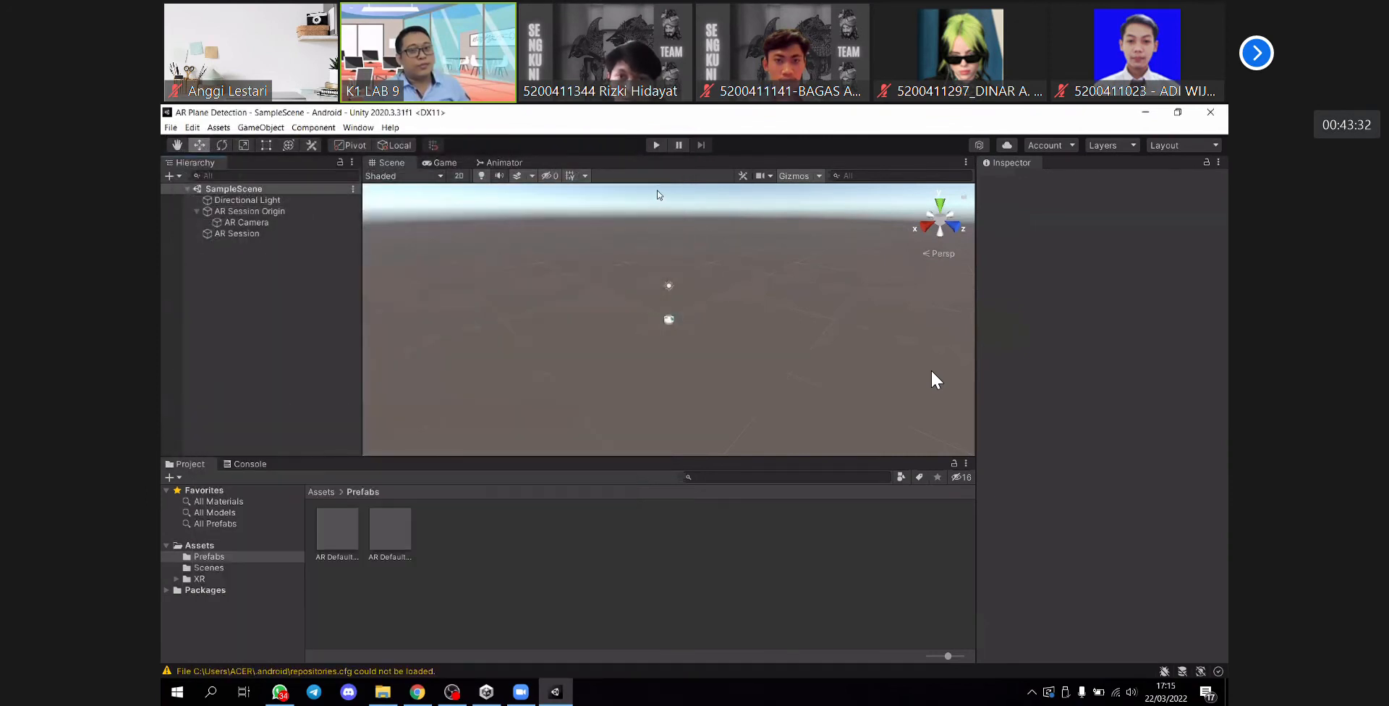
# - Test SampleScene in play mode twice, stopping playback after each run
pyautogui.click(656, 145)
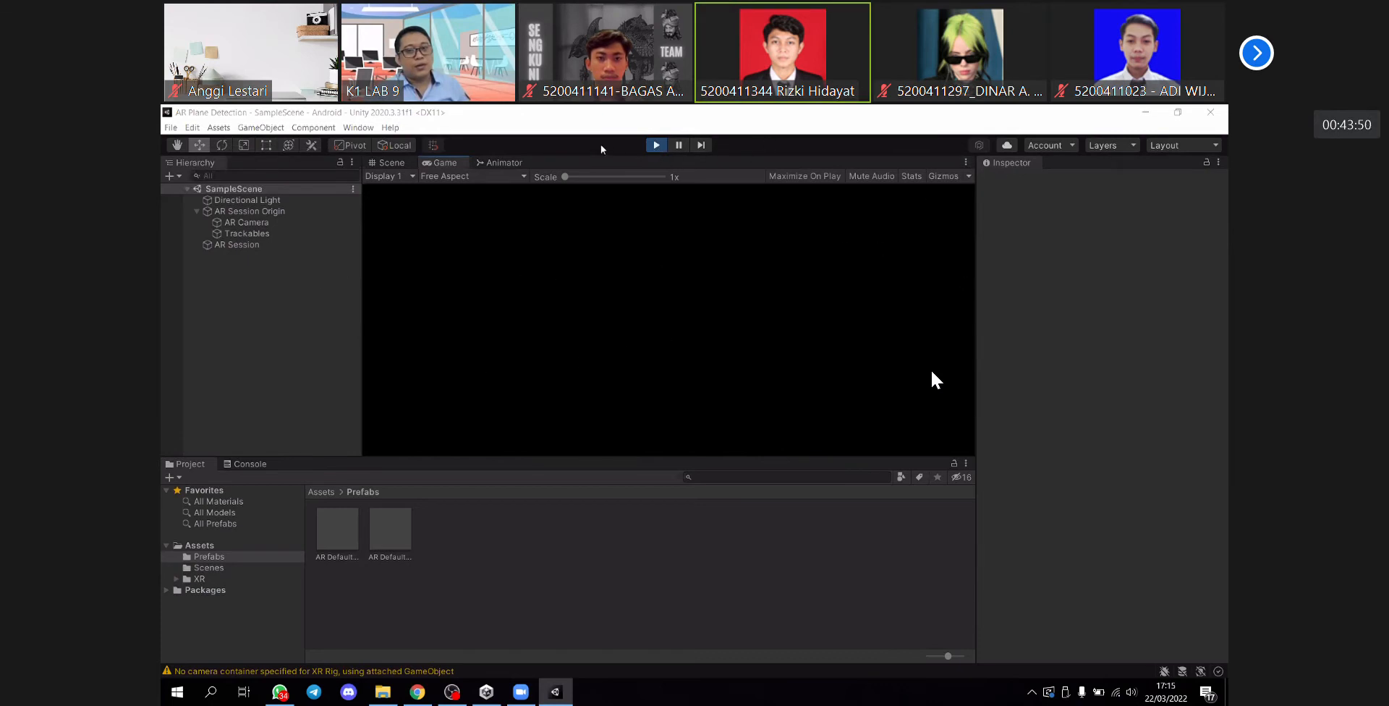
pyautogui.click(655, 146)
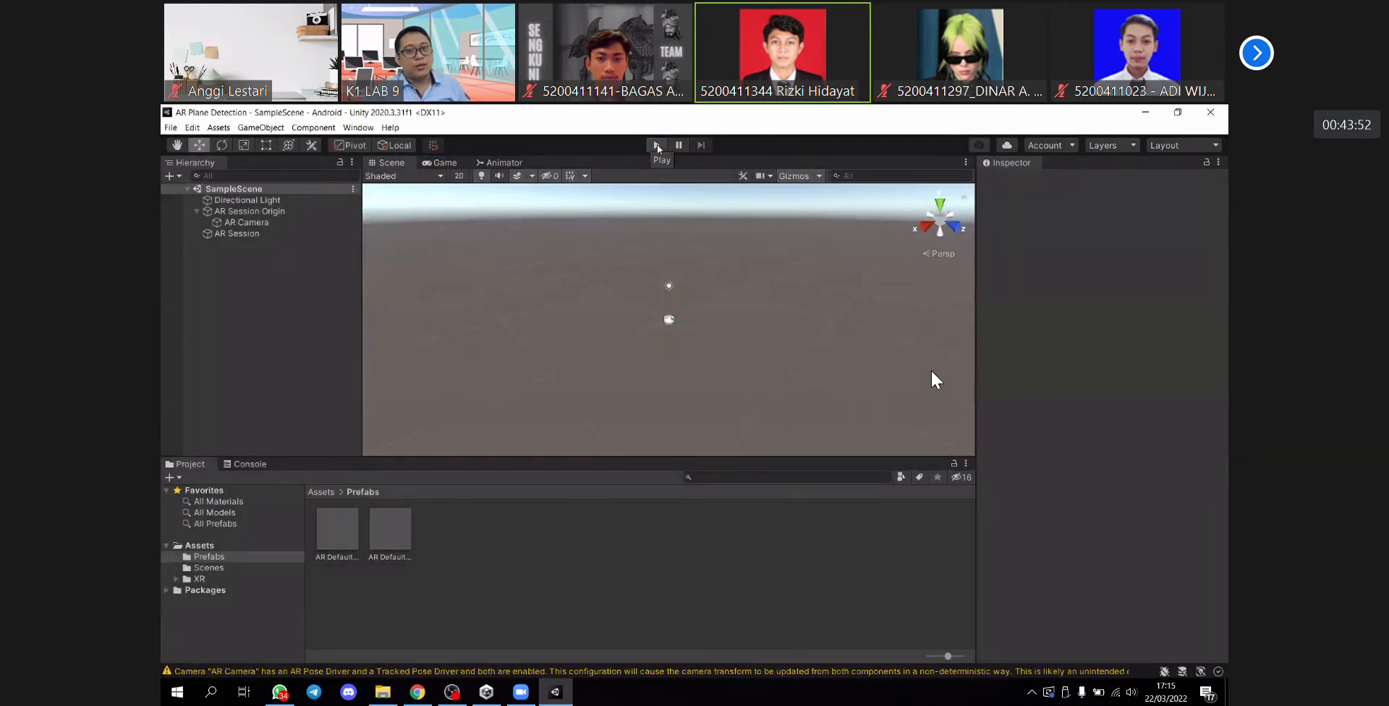
pyautogui.click(661, 144)
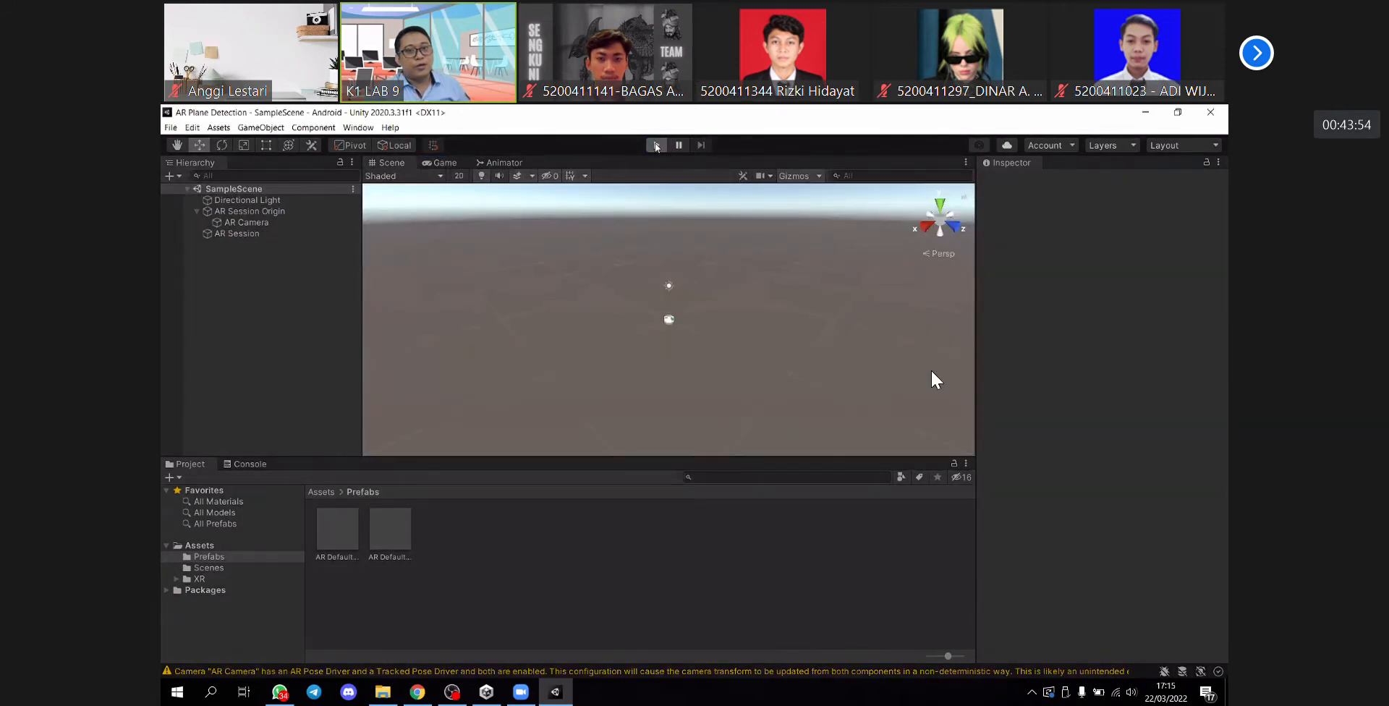
pyautogui.click(656, 146)
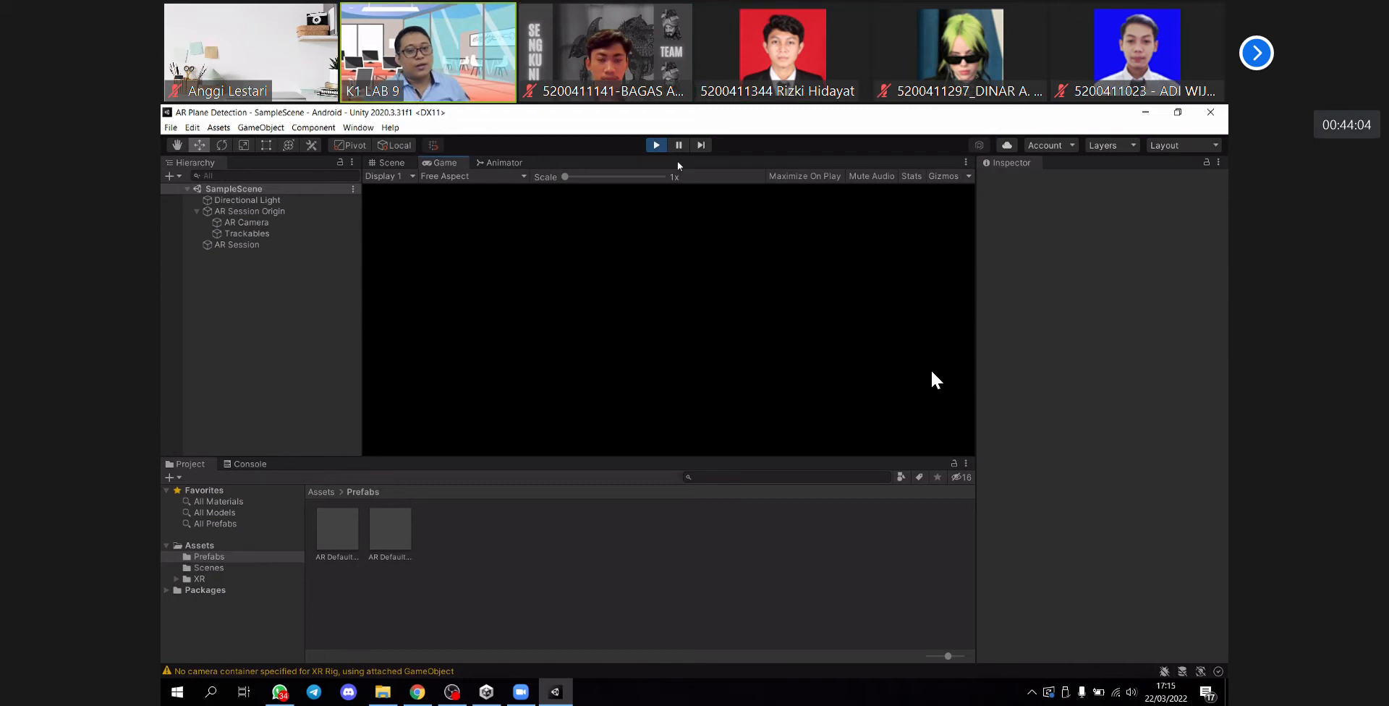
pyautogui.click(656, 145)
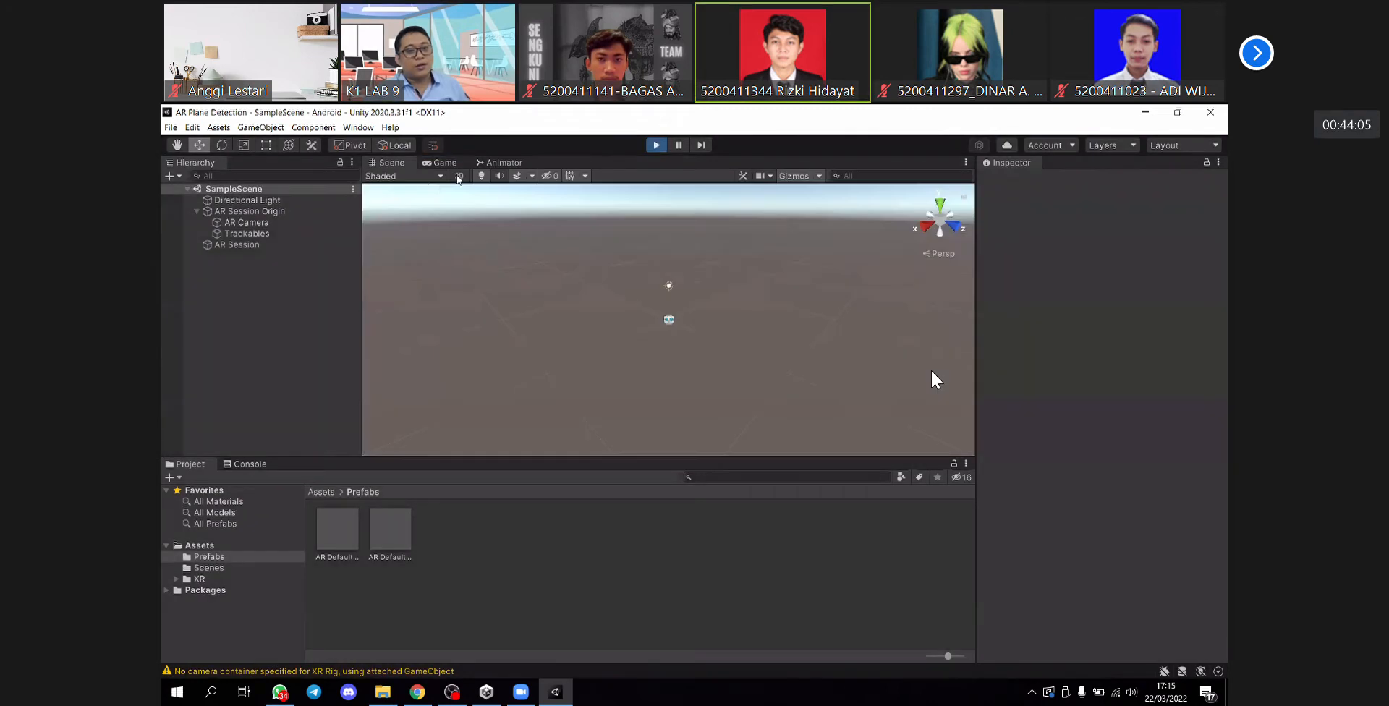
# - Build and run the Android app on the phone, saving the APK as ARPlaneDetection in the AR Plane Detection folder
pyautogui.click(171, 129)
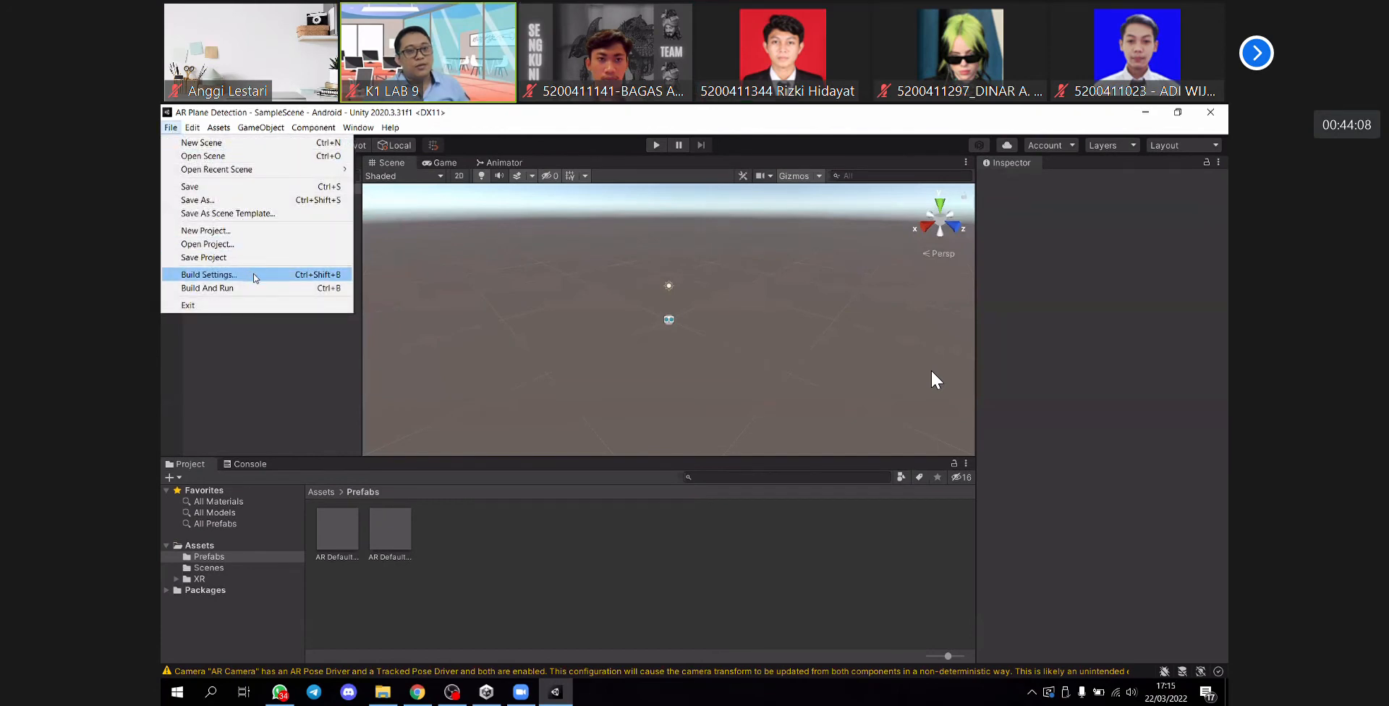
pyautogui.click(209, 275)
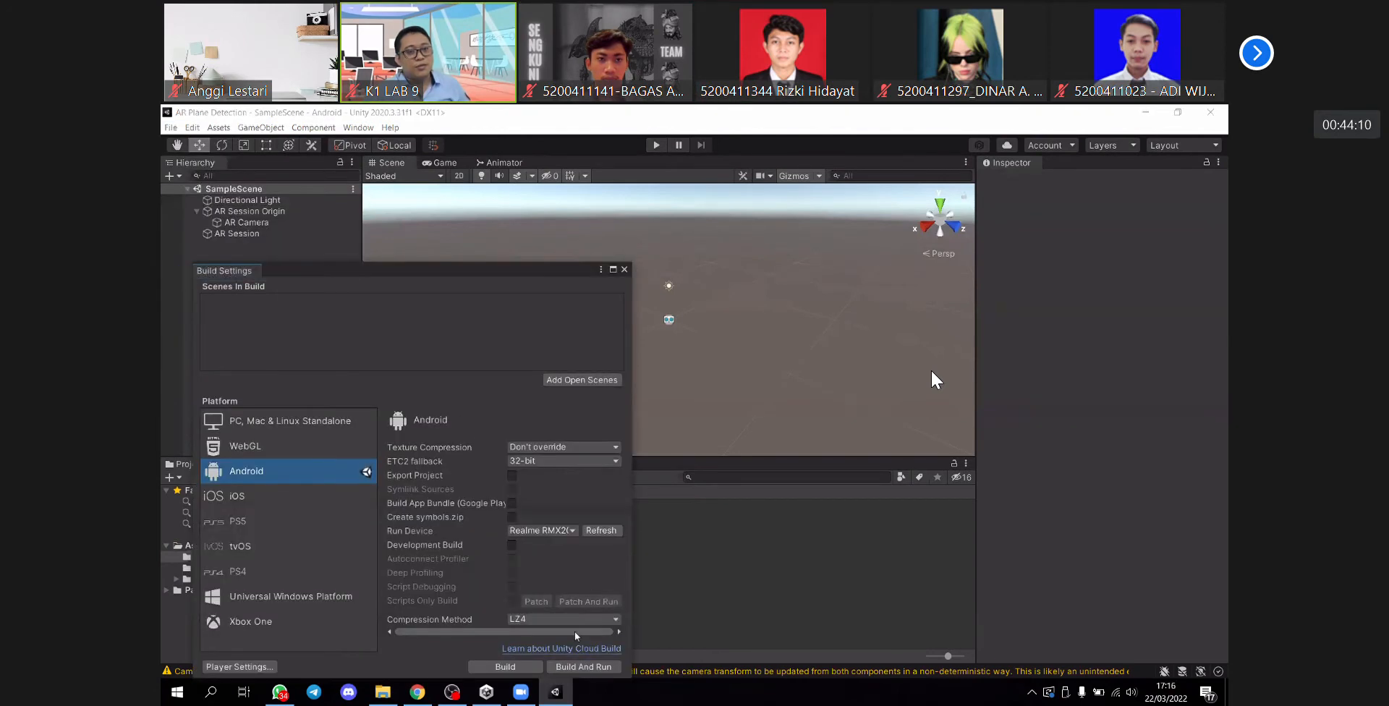
pyautogui.click(580, 667)
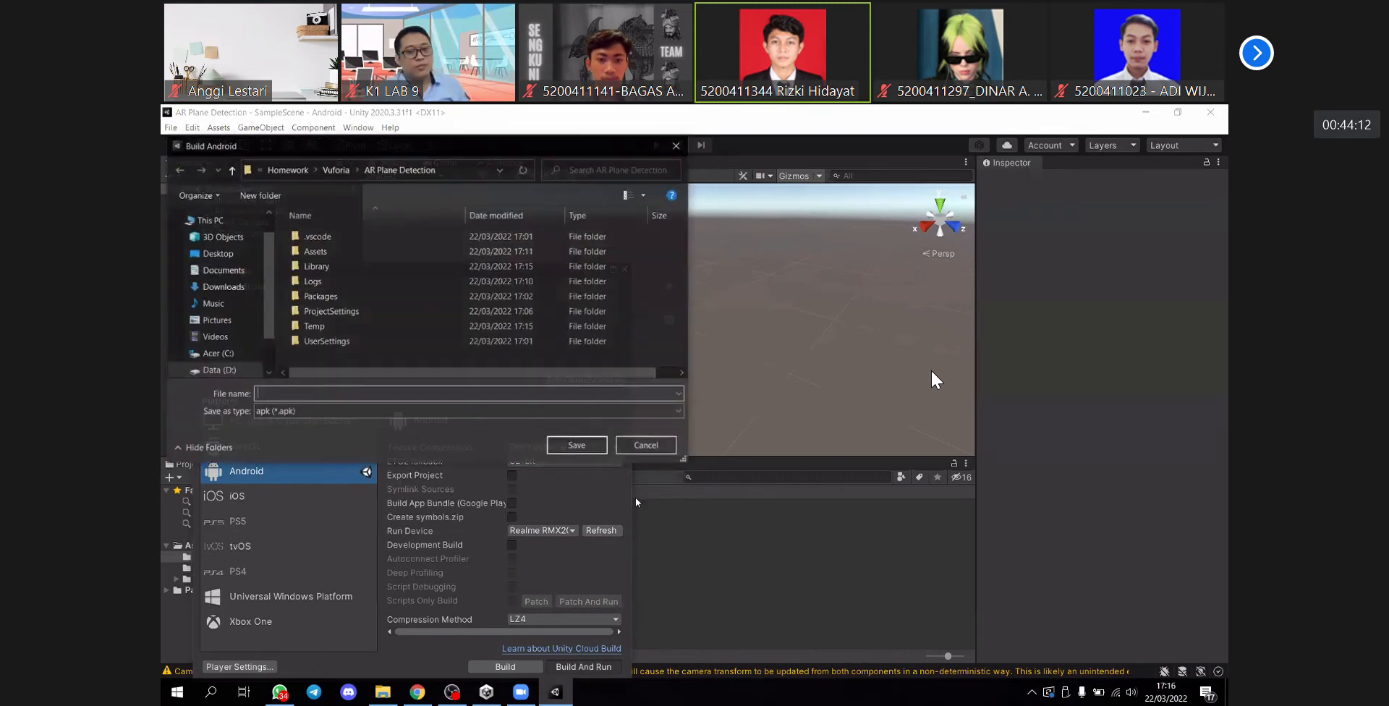
pyautogui.write('A')
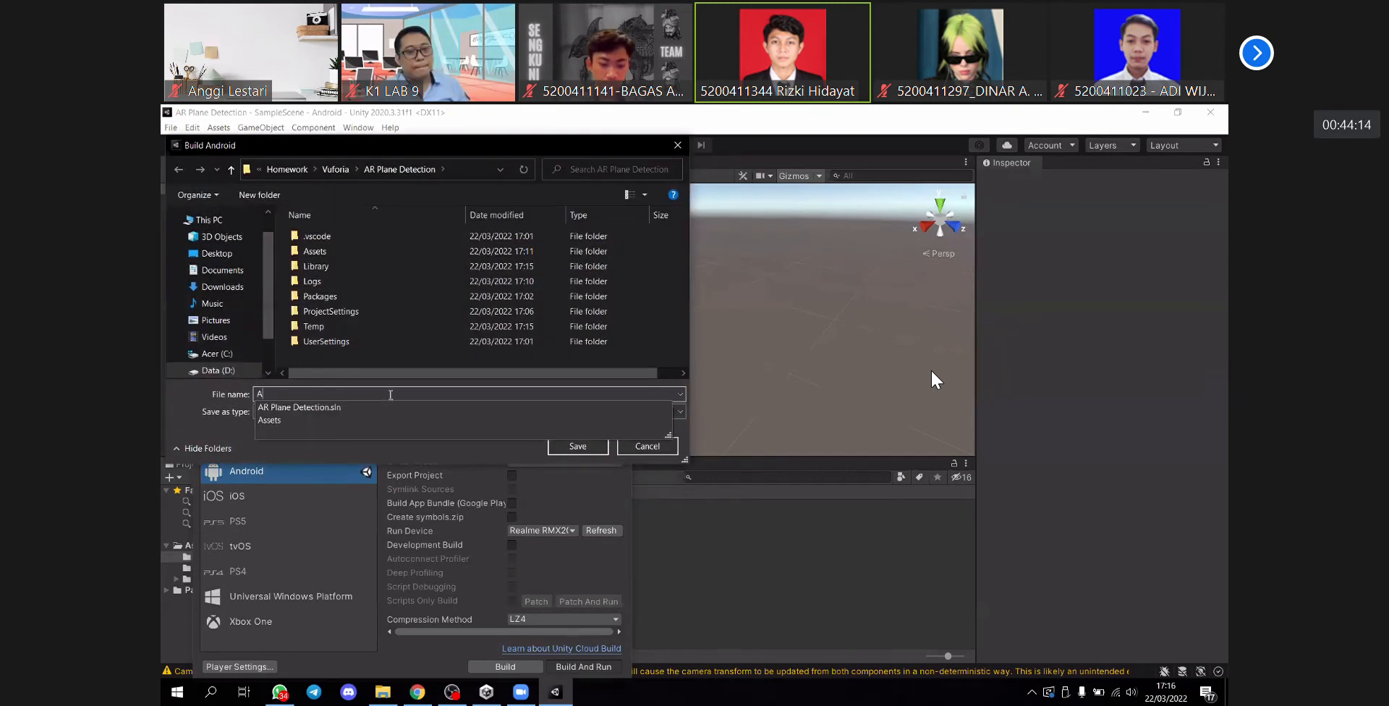
pyautogui.write('R P')
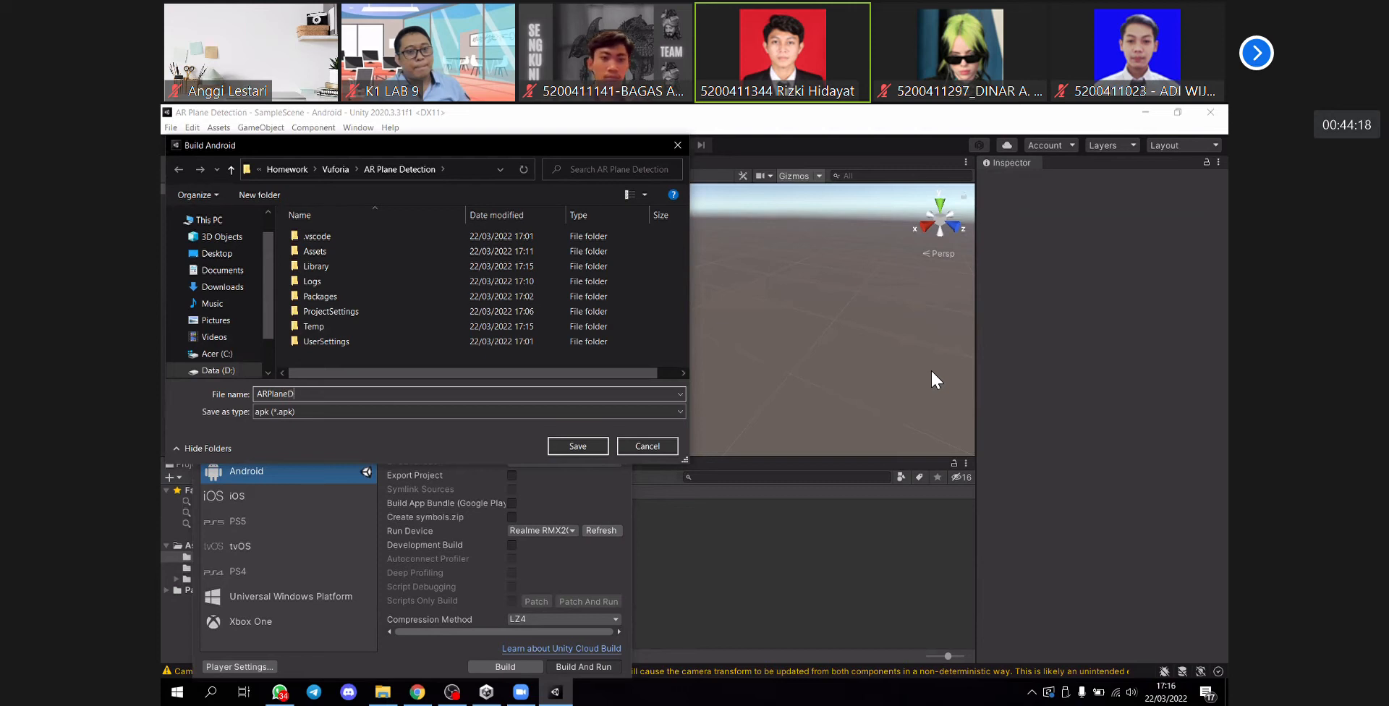
pyautogui.write('lane Detection')
pyautogui.press('Return')
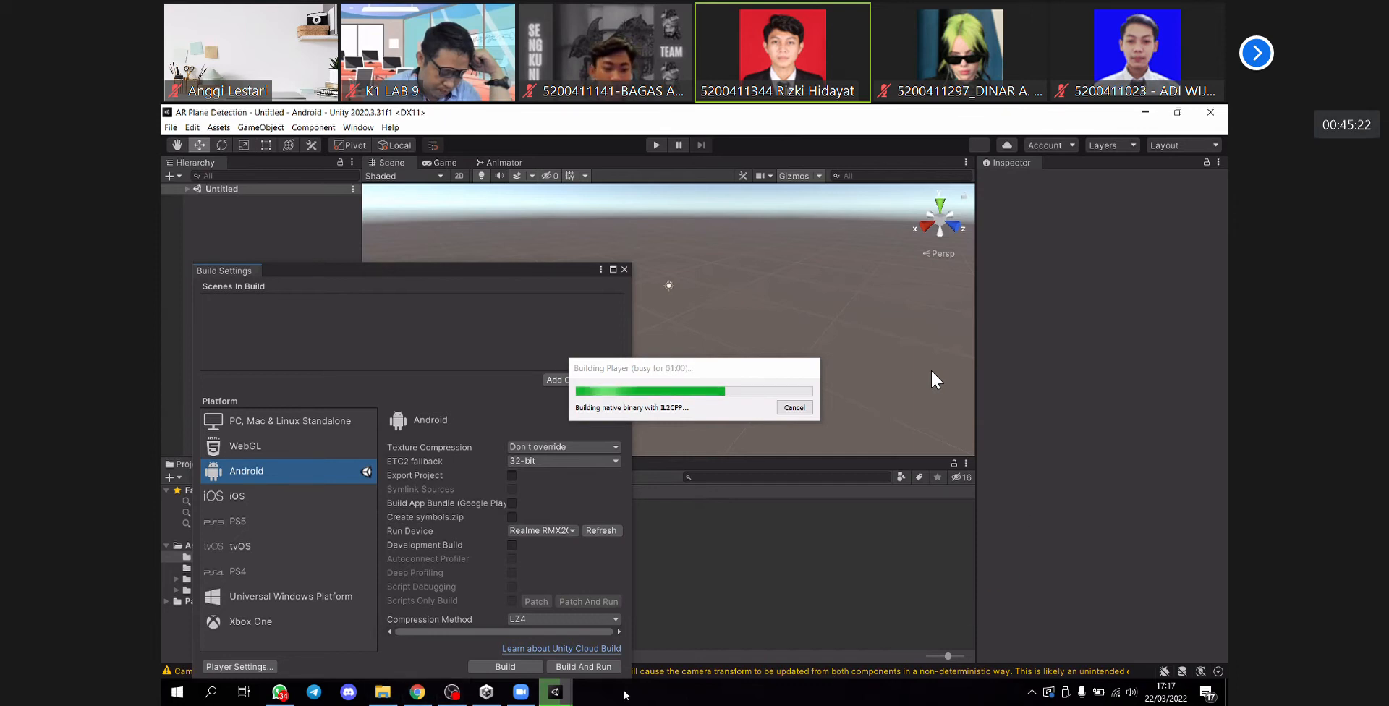
# - Launch scrcpy.exe from the scrcpy-win64-v1.19 folder in File Explorer and maximize the phone mirror to watch the AR app's plane detection
pyautogui.moveTo(554, 696)
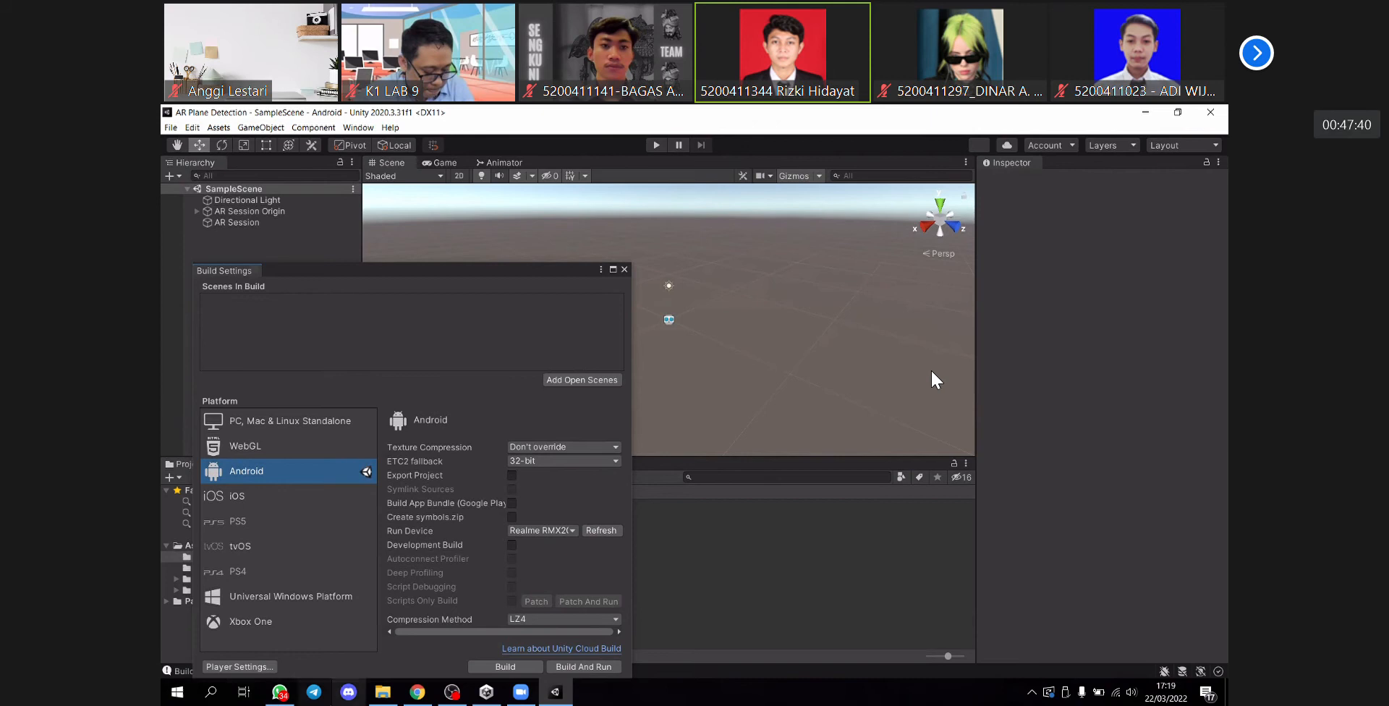
pyautogui.click(383, 692)
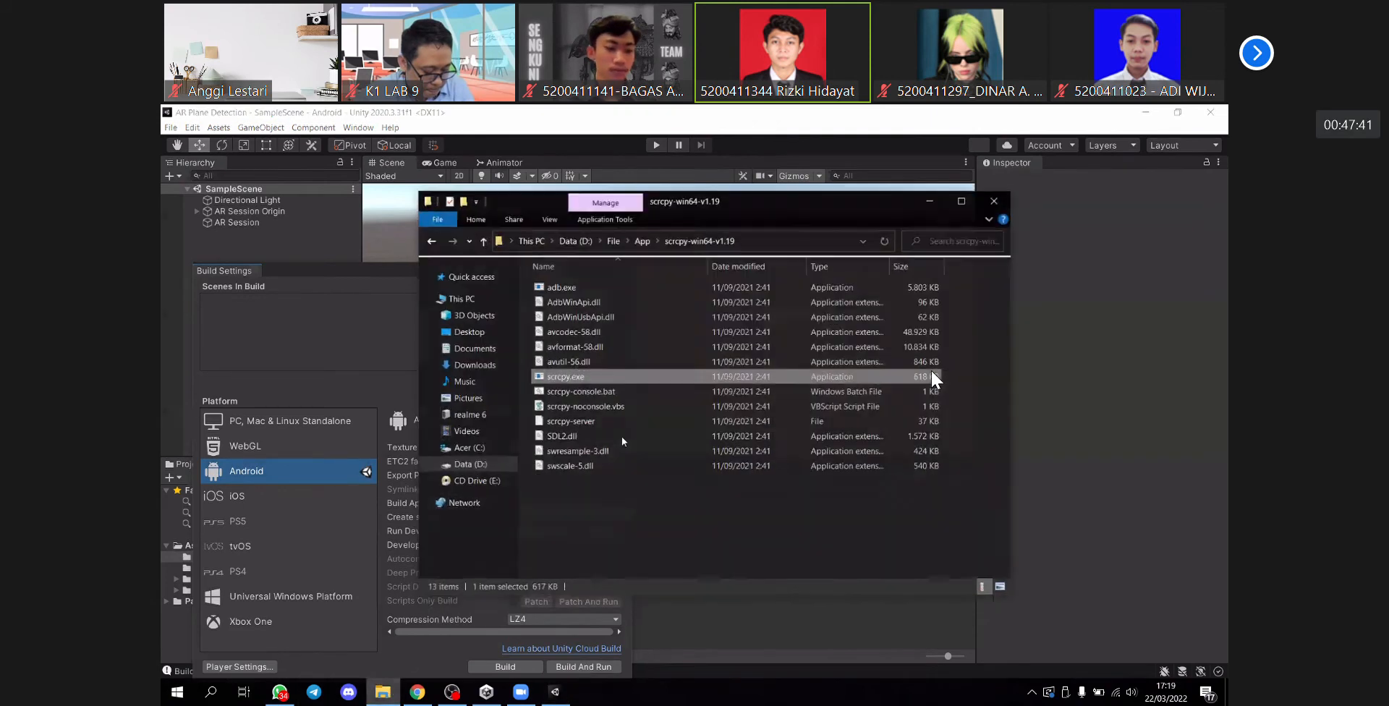
pyautogui.doubleClick(588, 372)
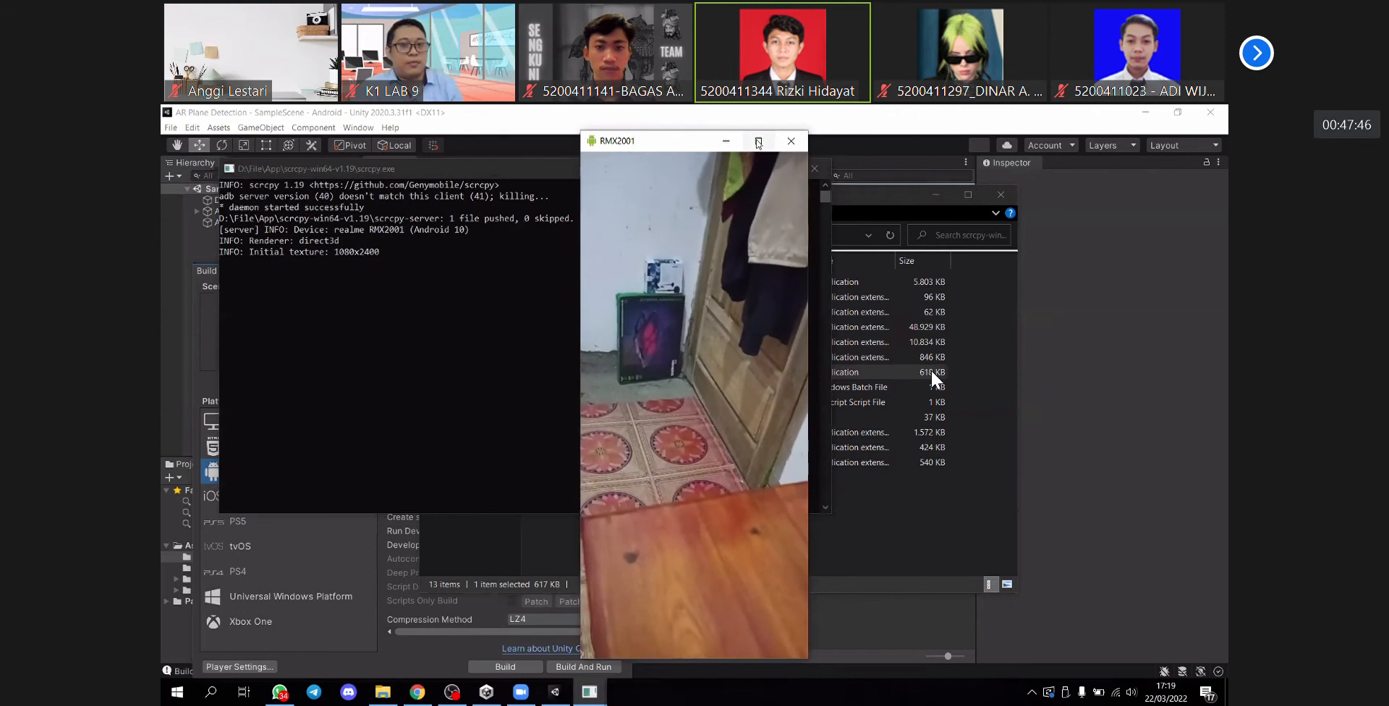
pyautogui.click(758, 140)
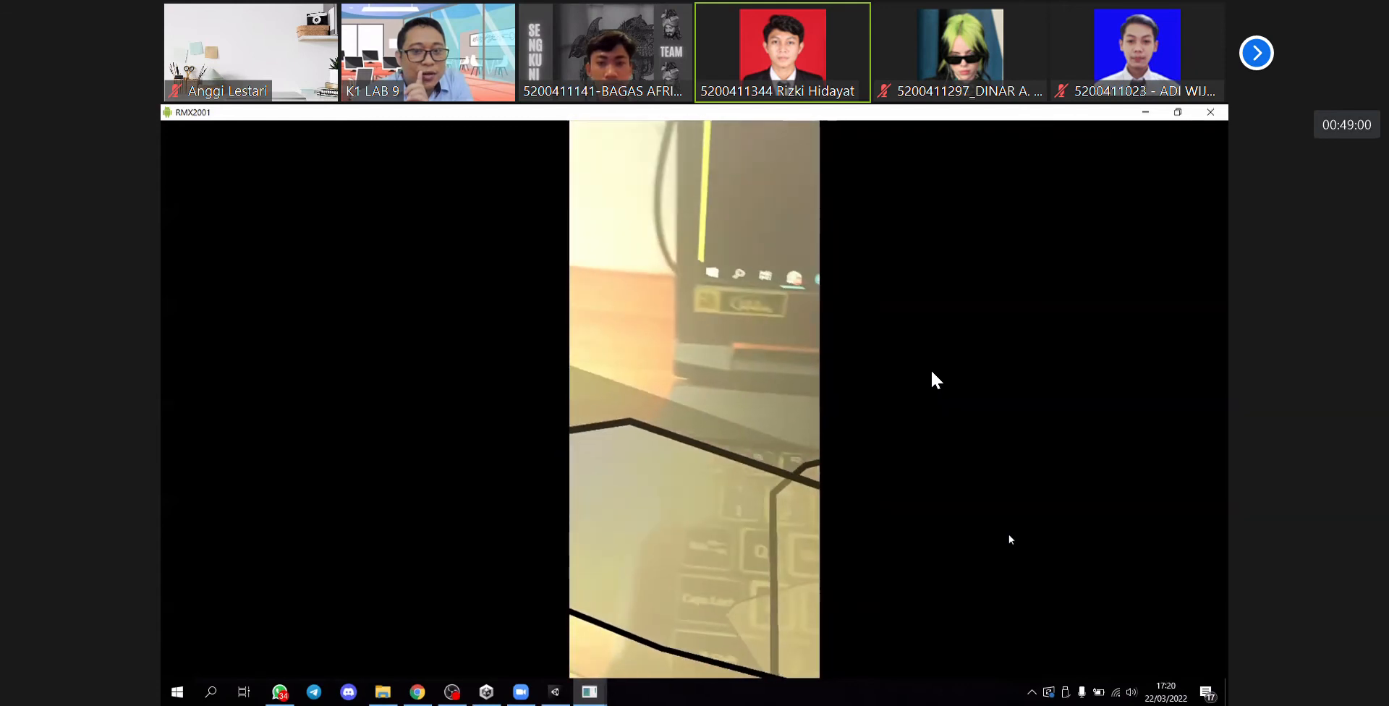
pyautogui.moveTo(926, 476)
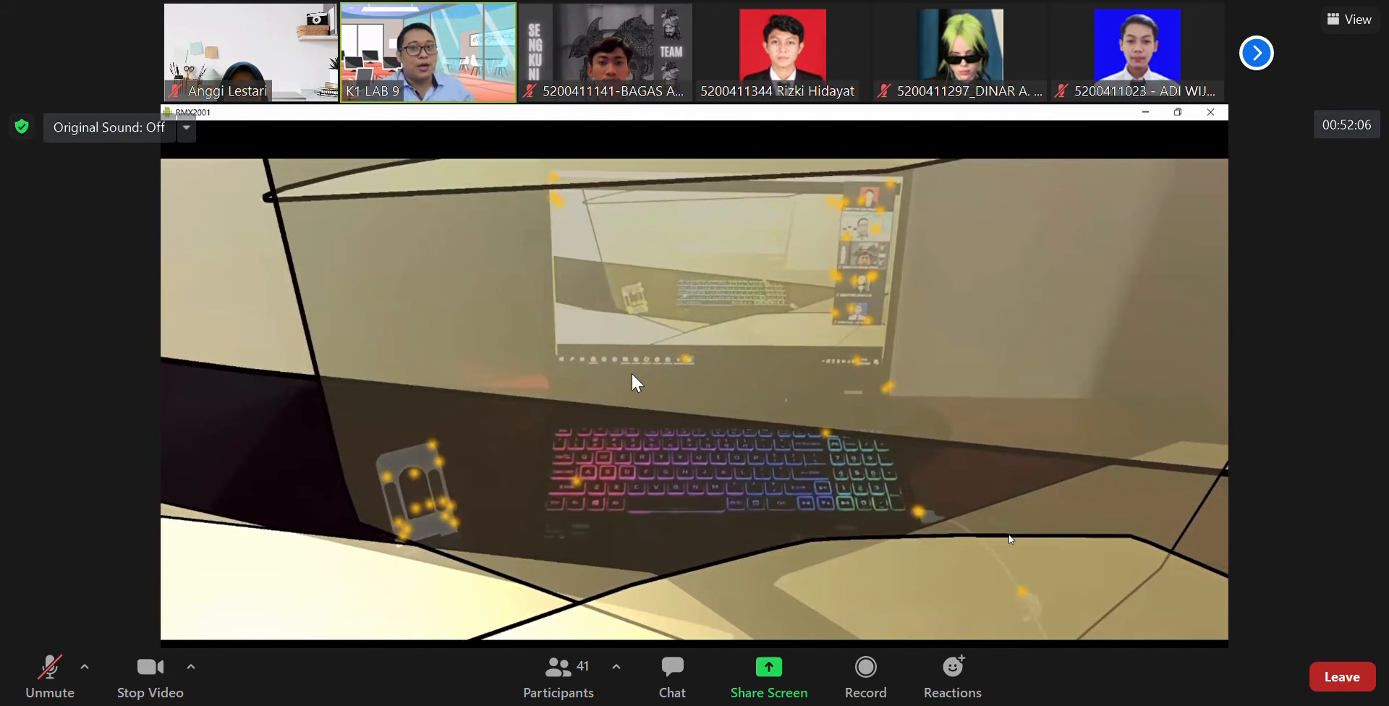
pyautogui.moveTo(661, 94)
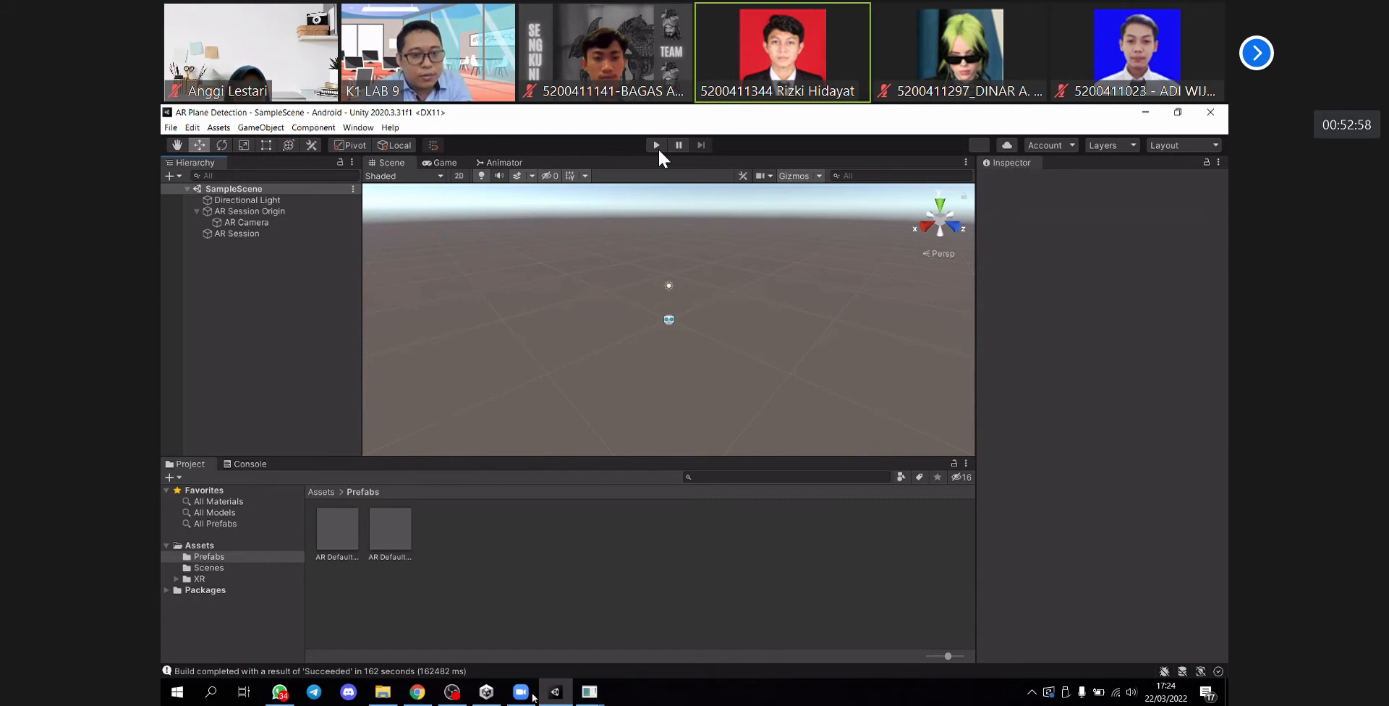
# - Switch to Chrome, search Google for "unity asset store" in a new tab and open the Unity Asset Store site
pyautogui.click(420, 694)
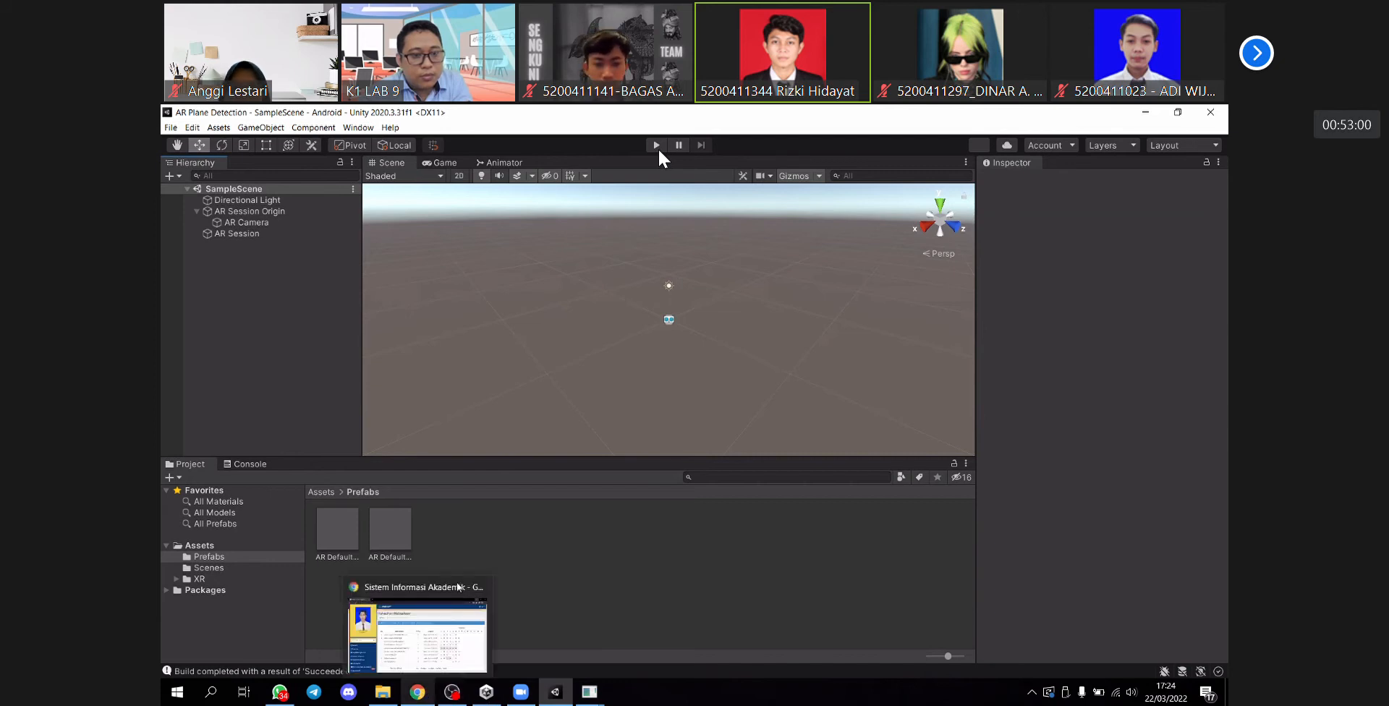
pyautogui.click(345, 117)
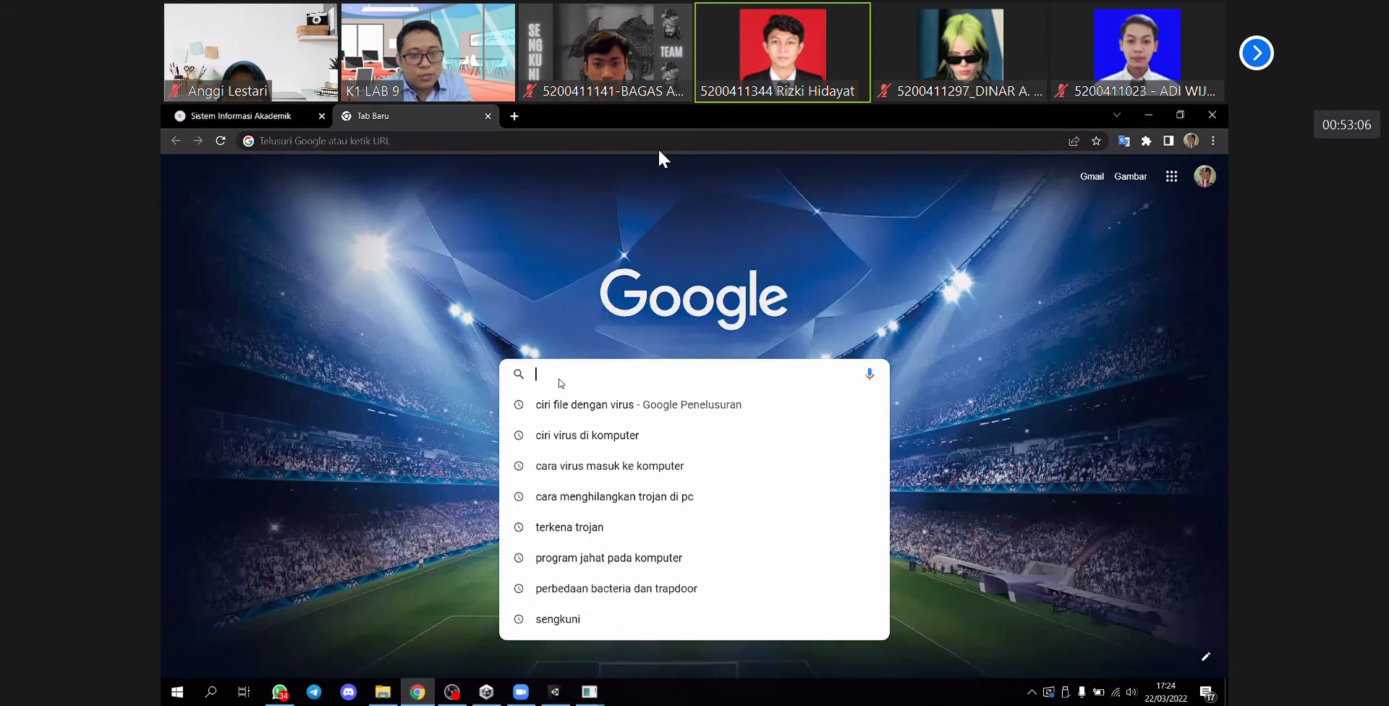
pyautogui.write('un')
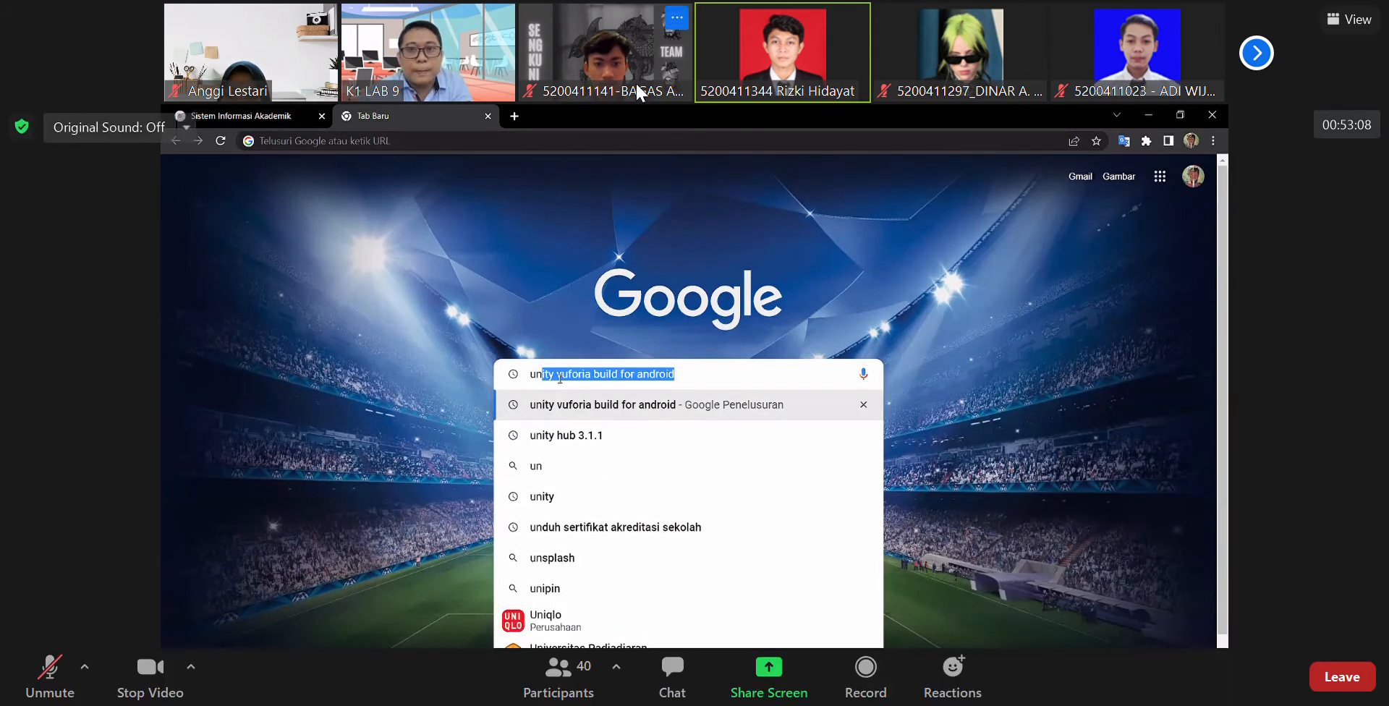
pyautogui.write('ity')
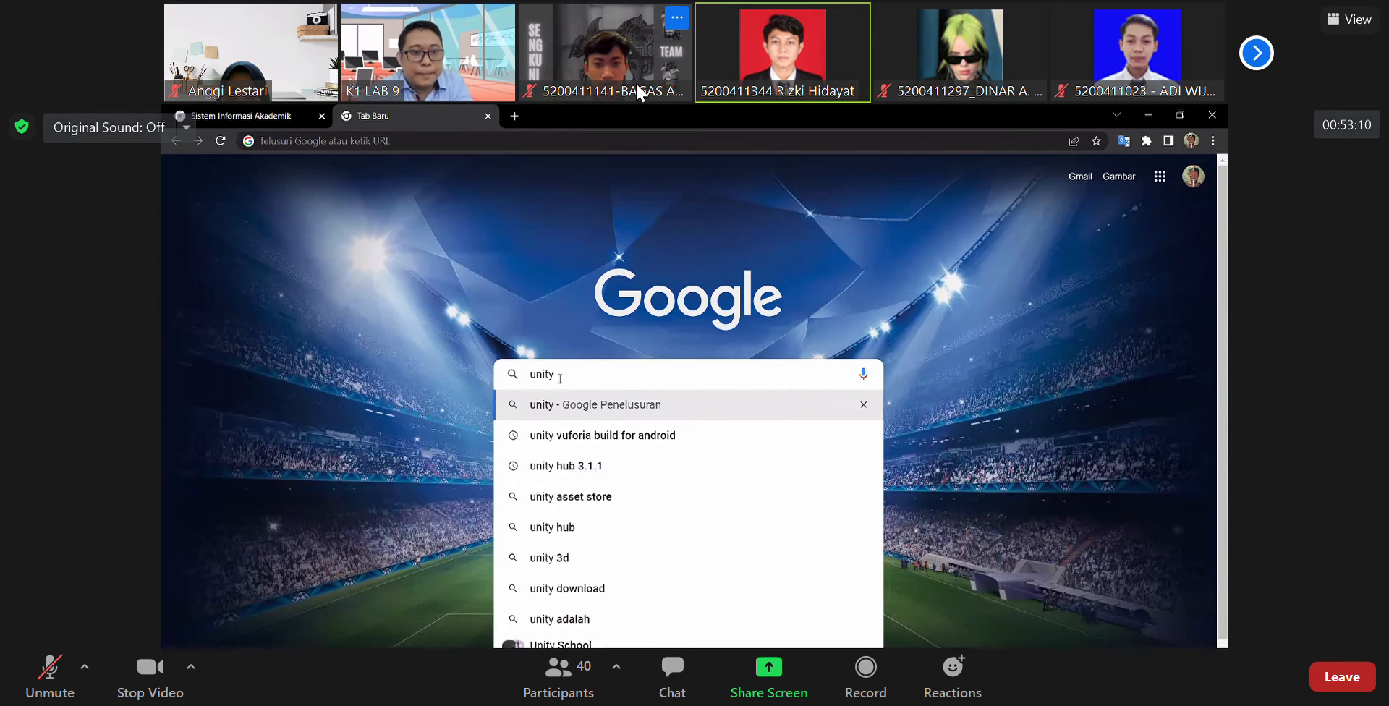
pyautogui.write(' asset')
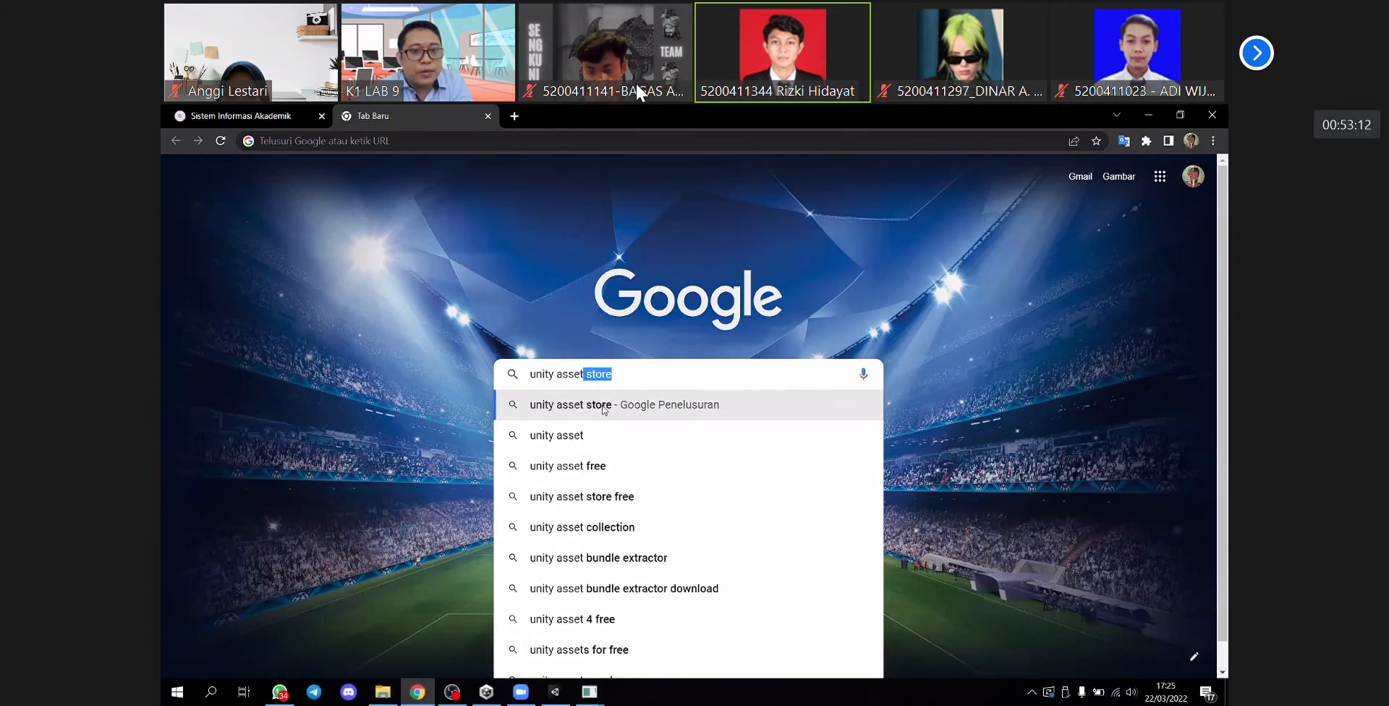
pyautogui.press('Return')
pyautogui.click(416, 309)
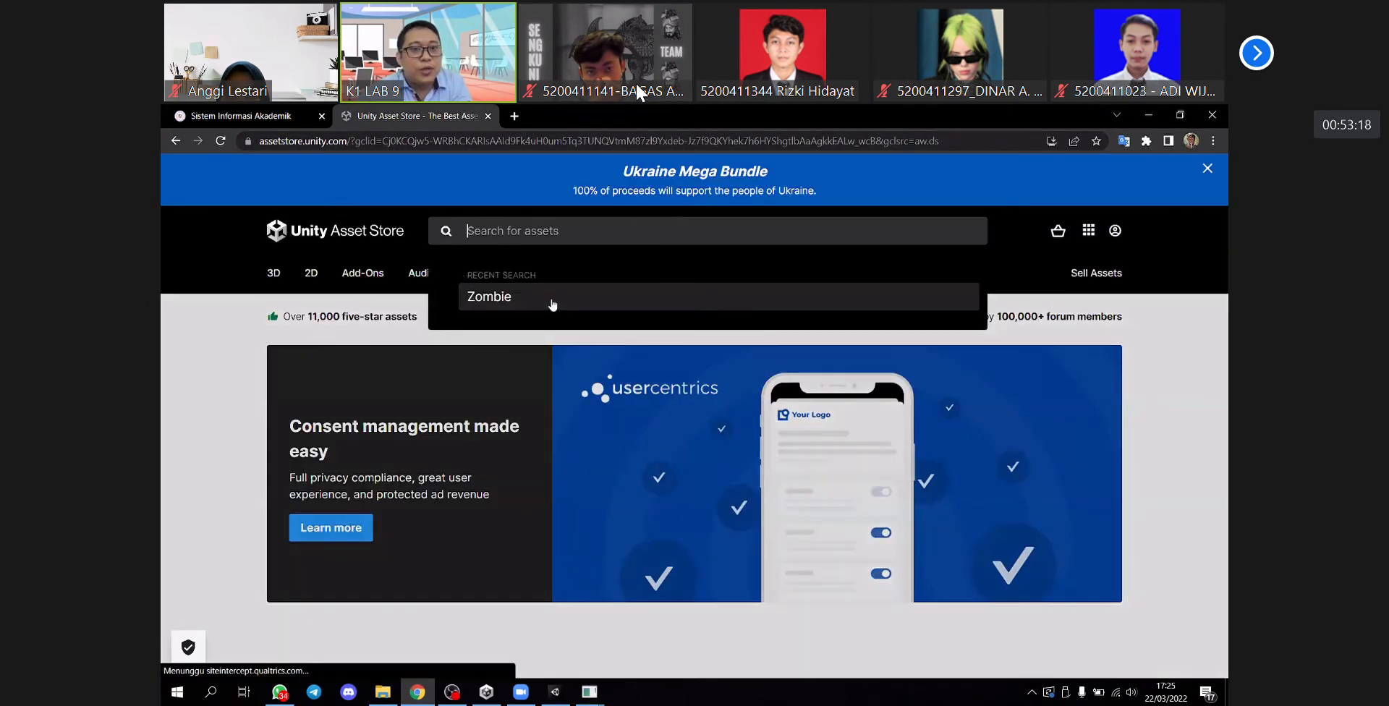
# - Search the Unity Asset Store for Zombie and open the page of the free Zombie asset by Pxltiger
pyautogui.click(754, 285)
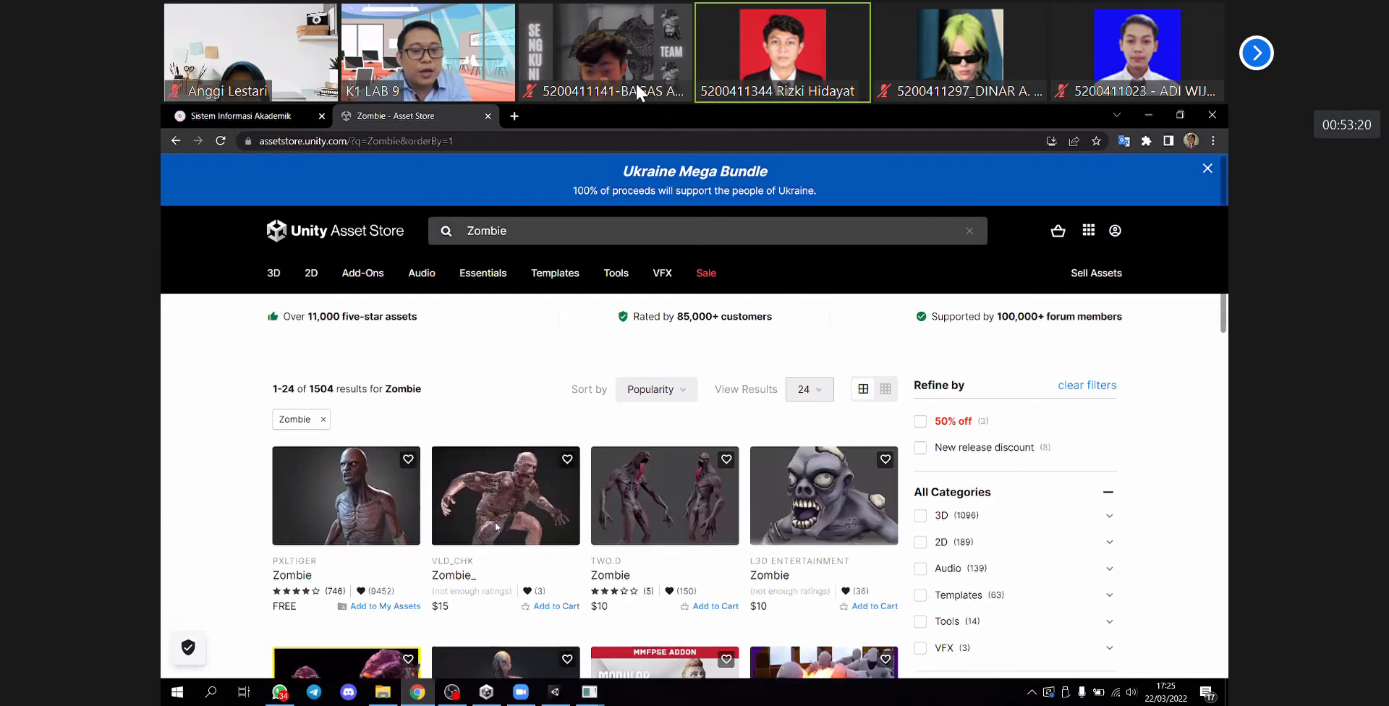
pyautogui.scroll(-4, 377, 483)
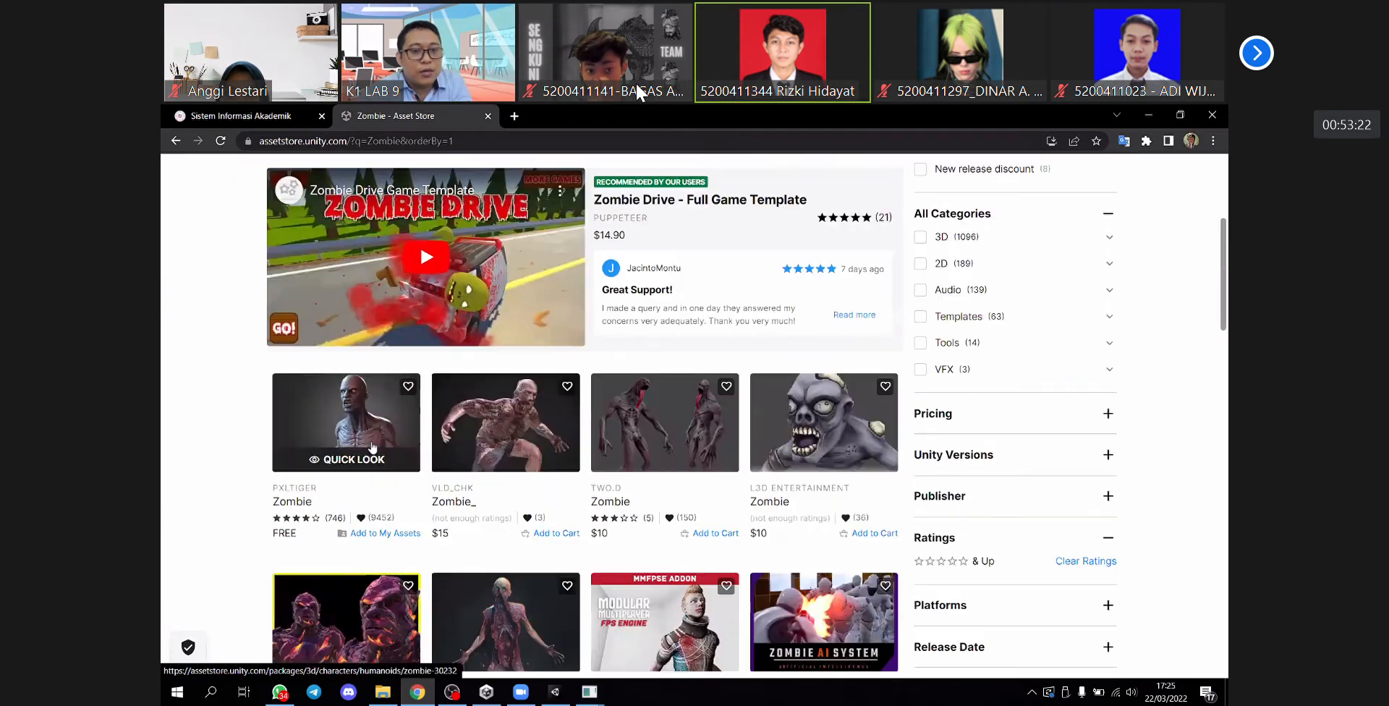
pyautogui.click(347, 427)
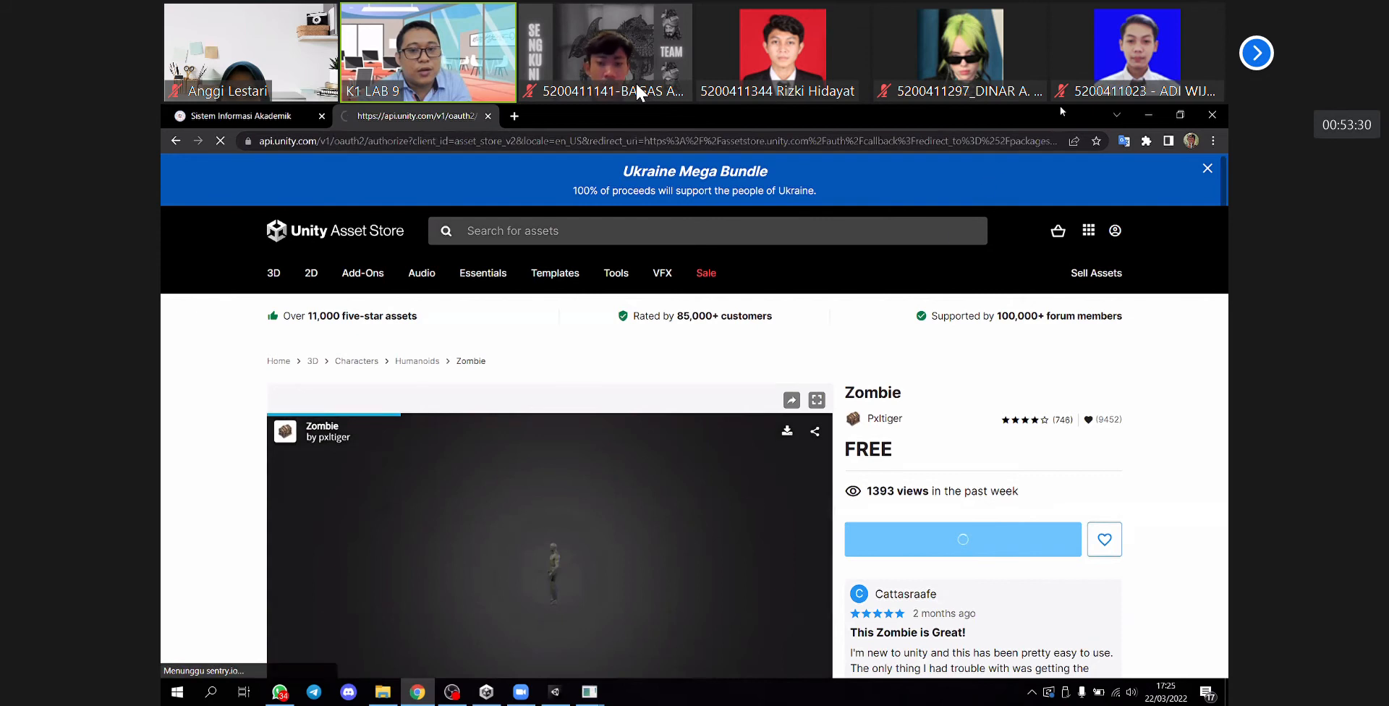
pyautogui.click(1147, 115)
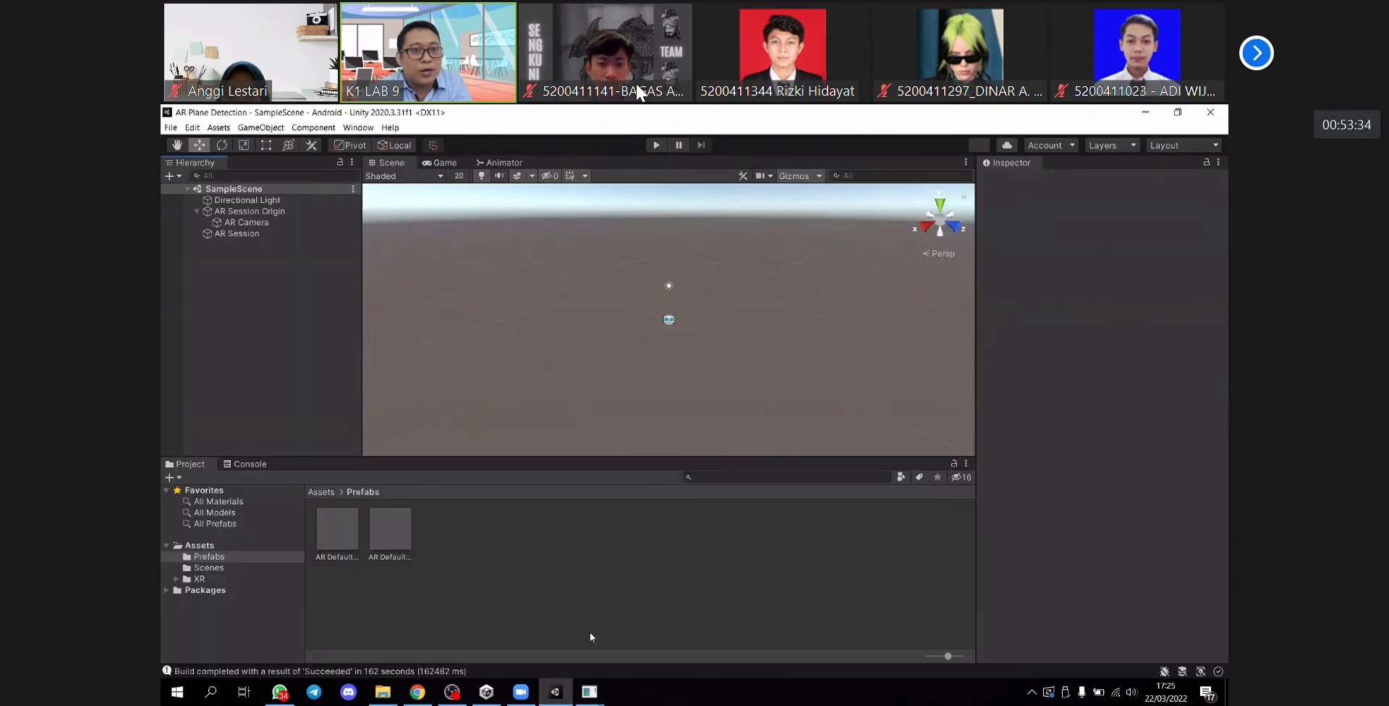
pyautogui.hotkey('alt', 'Tab')
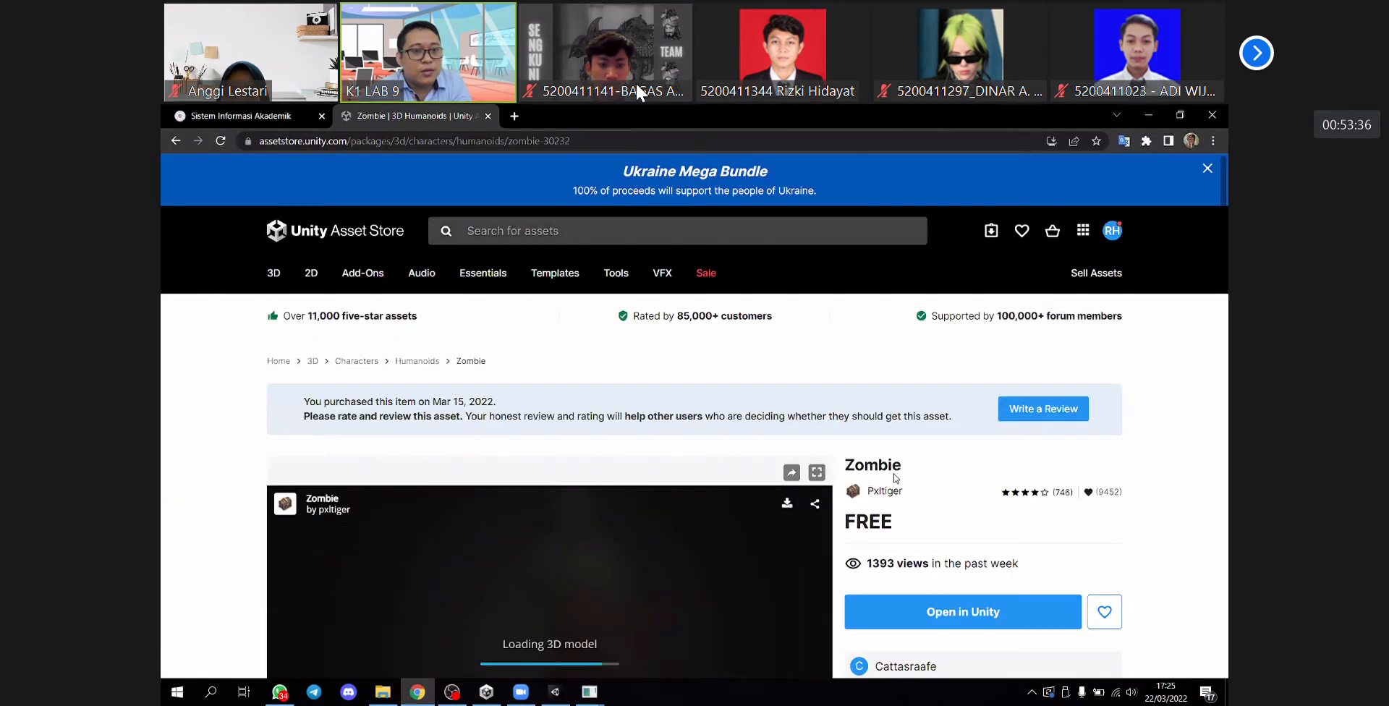
pyautogui.scroll(-2, 981, 491)
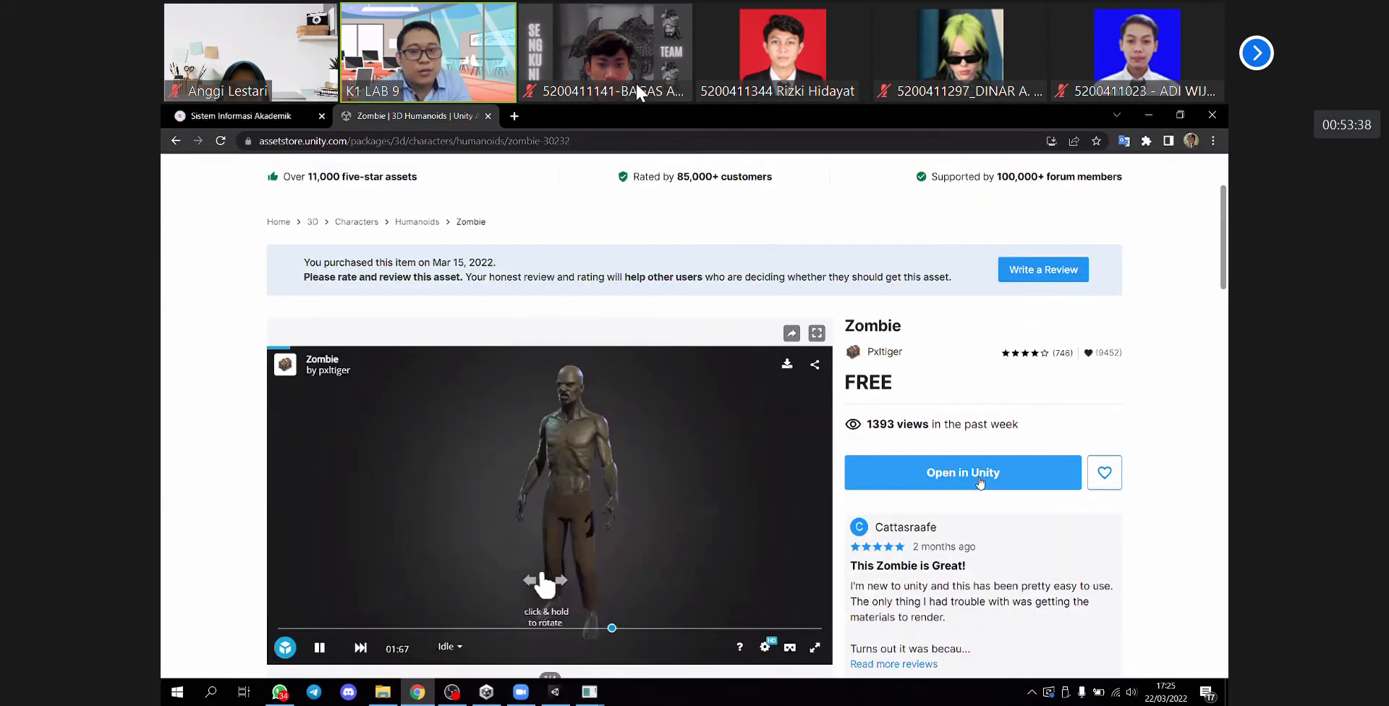
# - Open the Zombie asset in Unity and import all of its package files, closing the Package Manager when done
pyautogui.click(1008, 467)
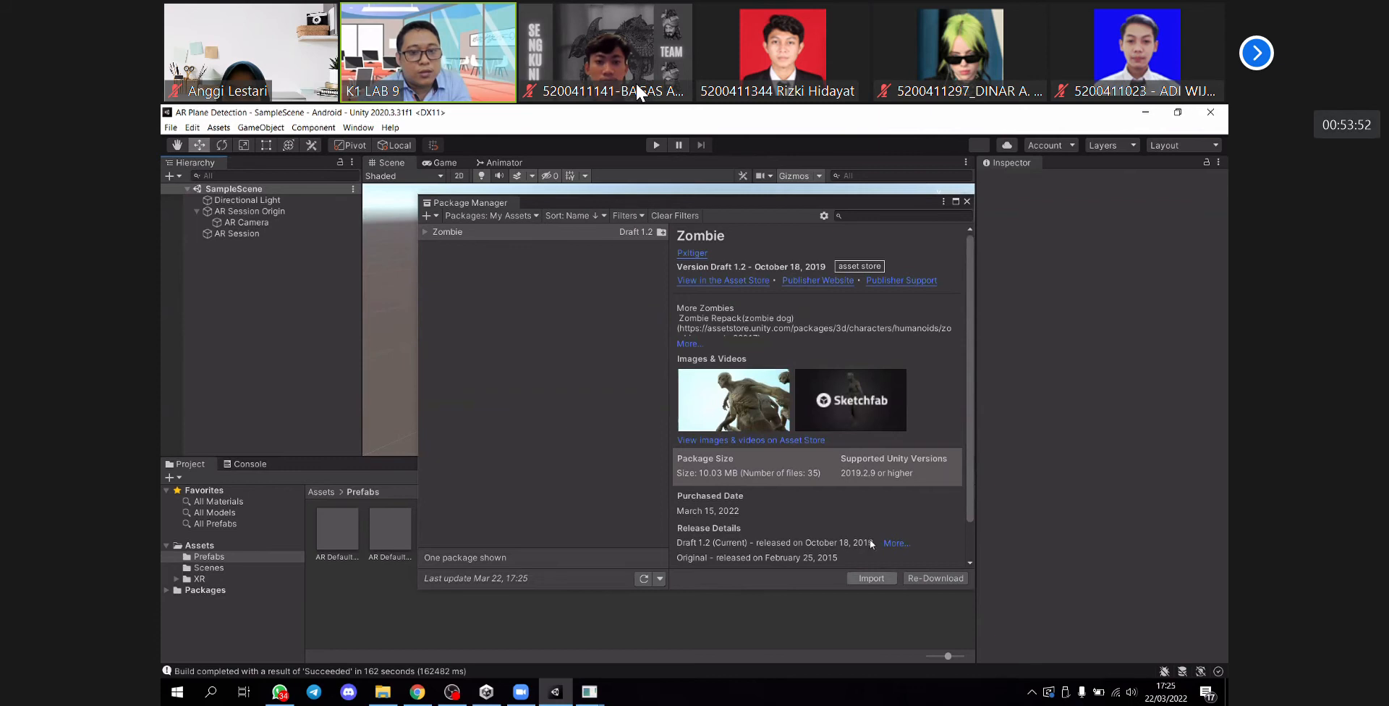
pyautogui.click(872, 579)
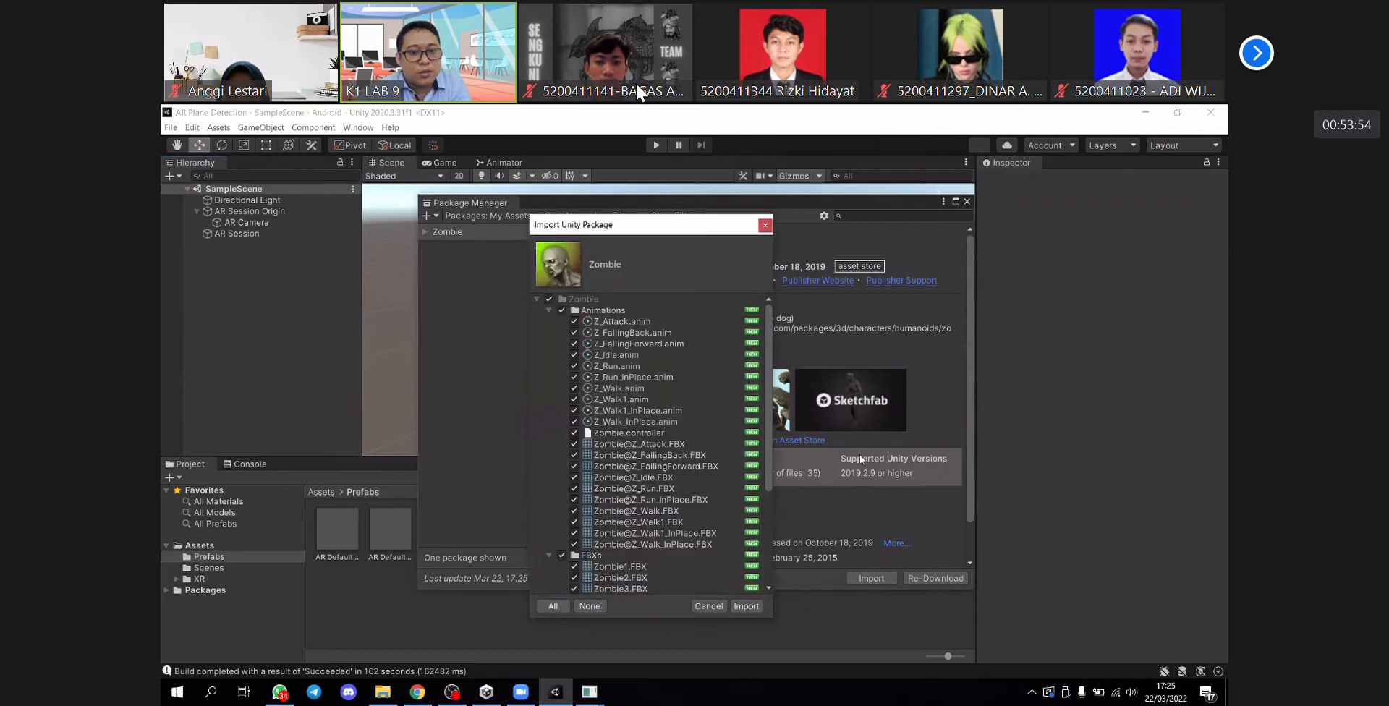
pyautogui.click(746, 606)
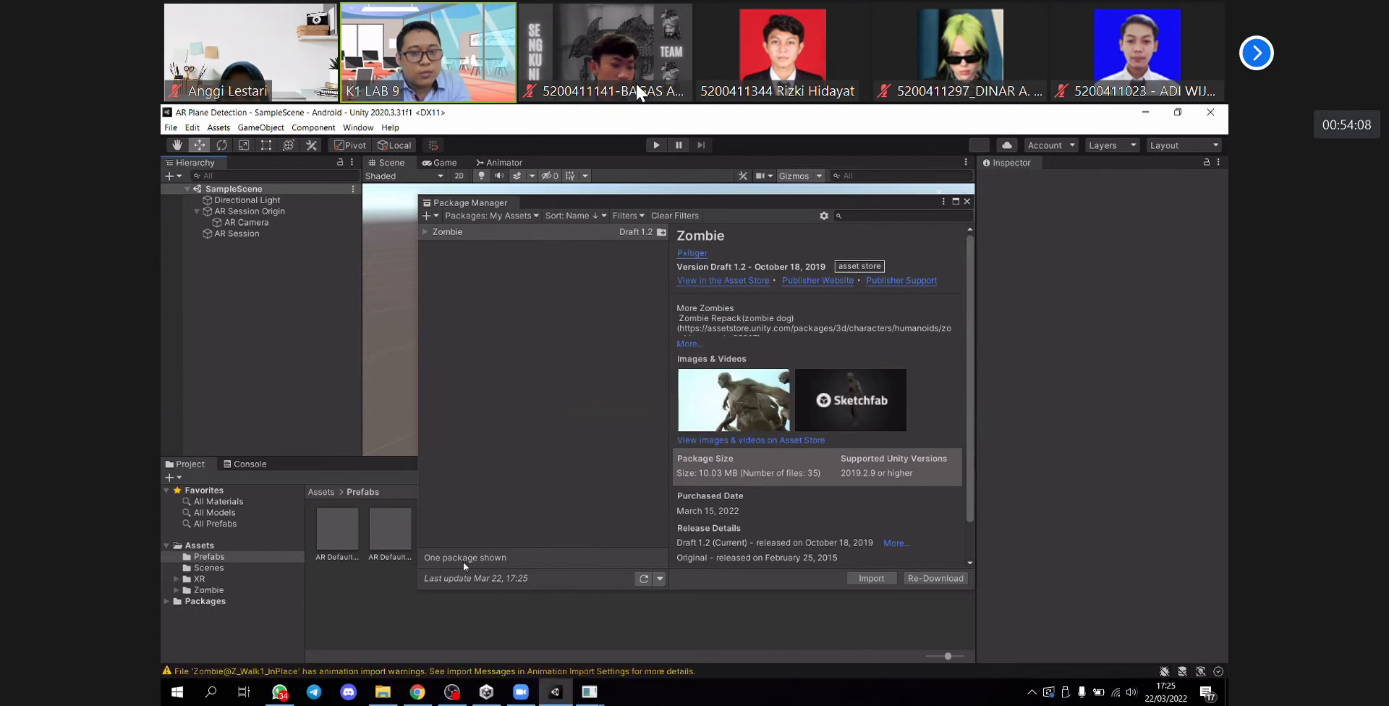
pyautogui.click(967, 201)
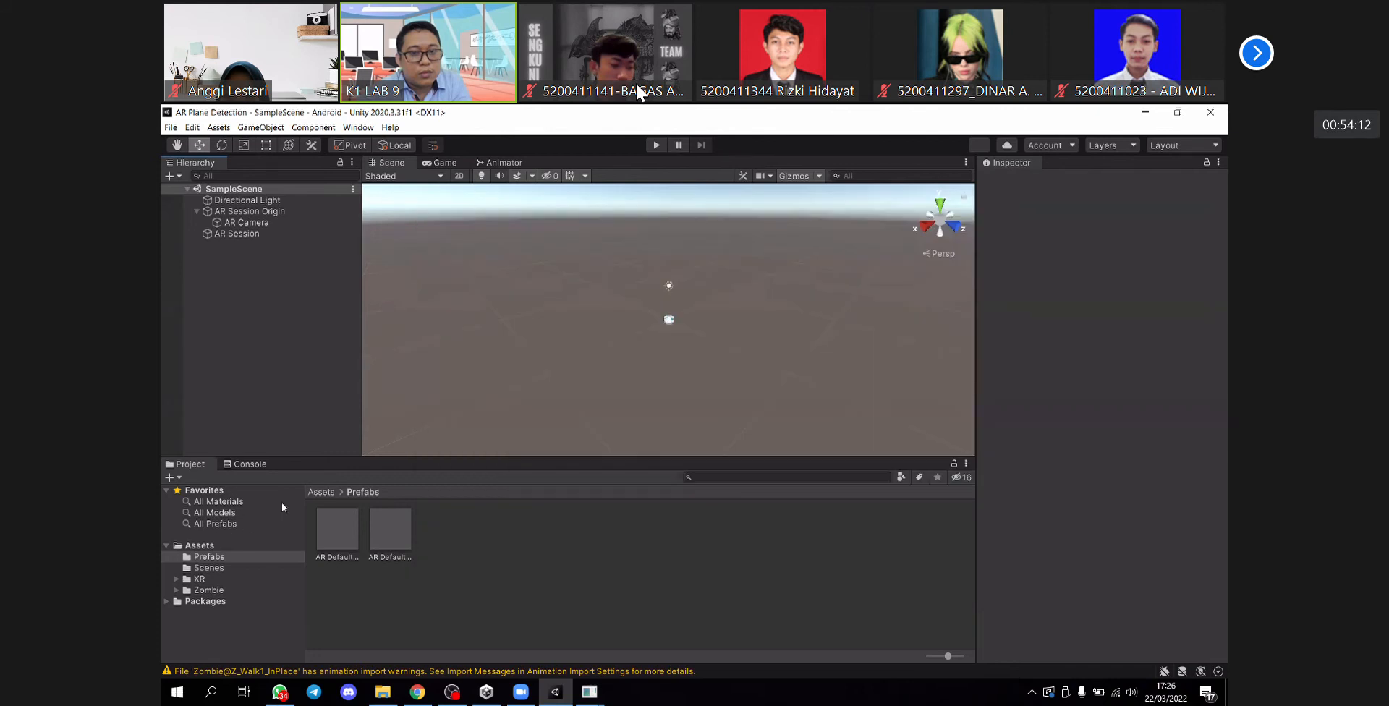
# - Add the Zombie1 prefab from the Zombie/Prefabs folder to the hierarchy as a child of AR Camera and select it
pyautogui.click(321, 492)
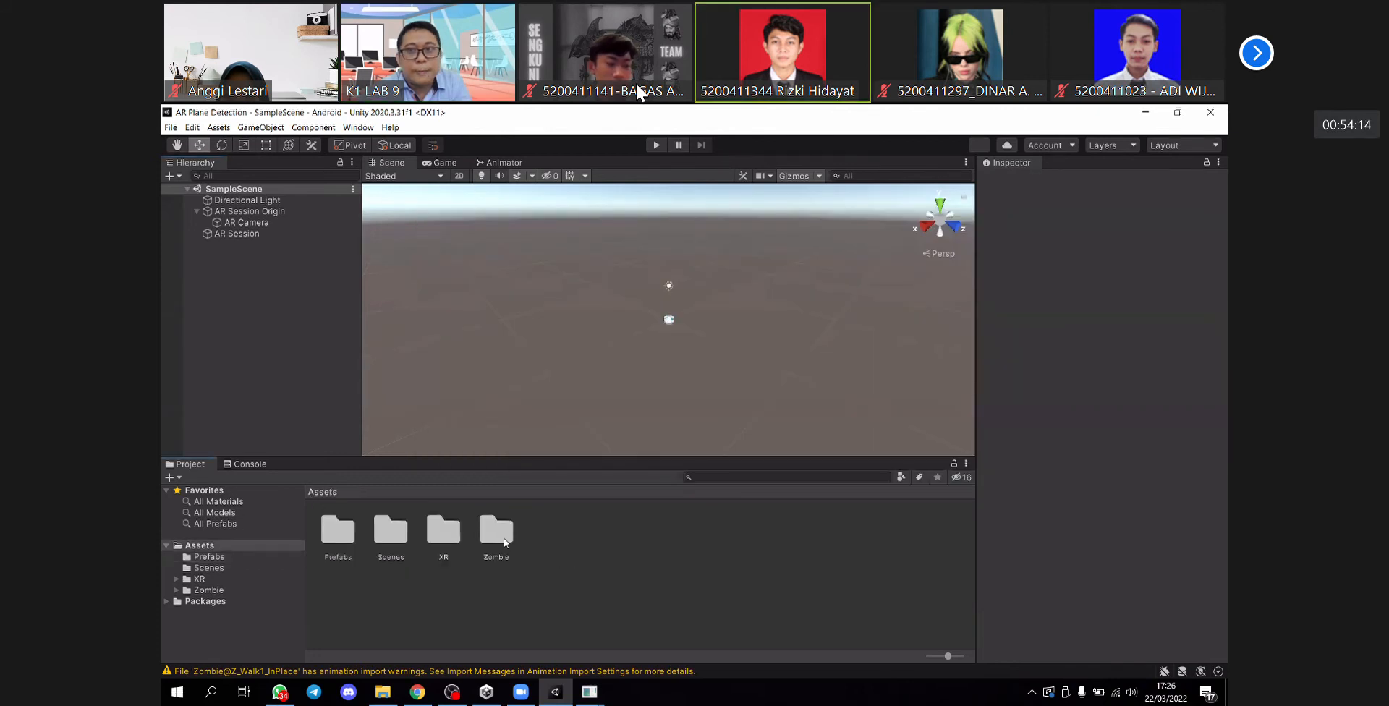
pyautogui.doubleClick(500, 532)
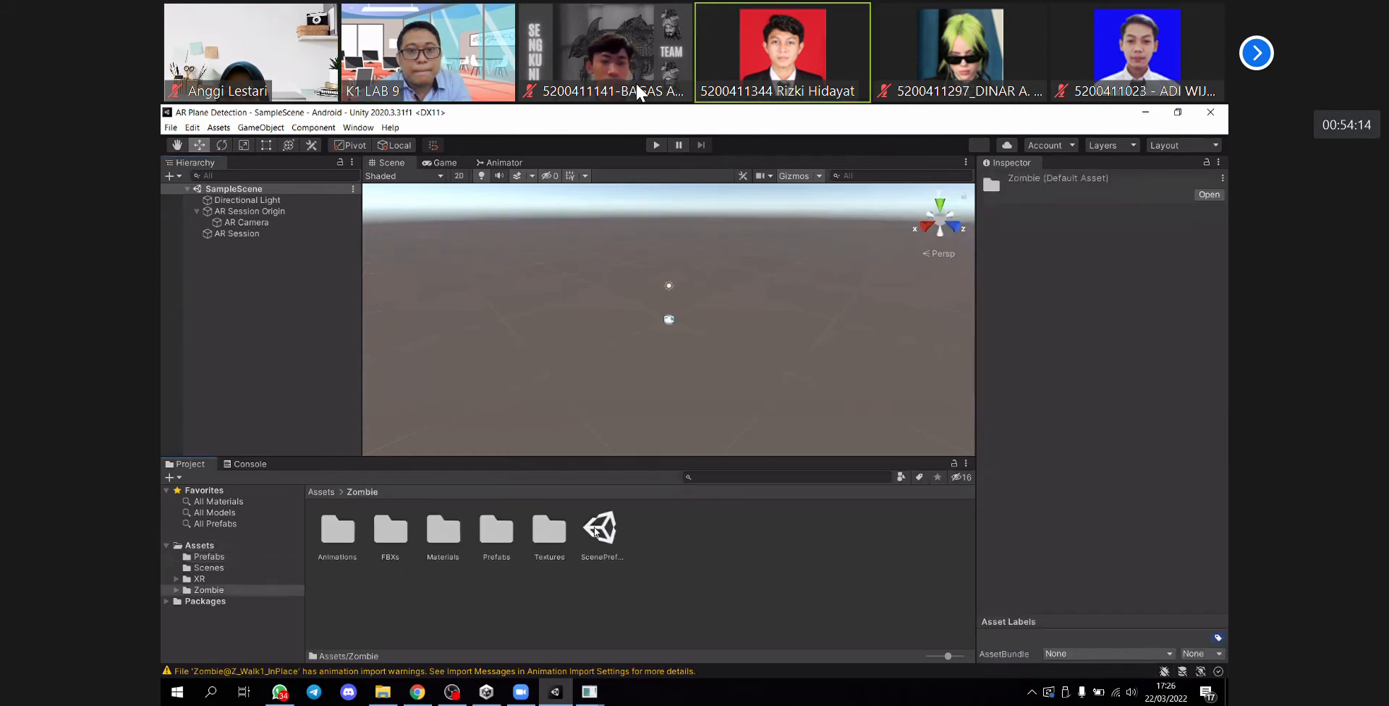
pyautogui.doubleClick(507, 539)
pyautogui.moveTo(343, 536); pyautogui.dragTo(267, 227)
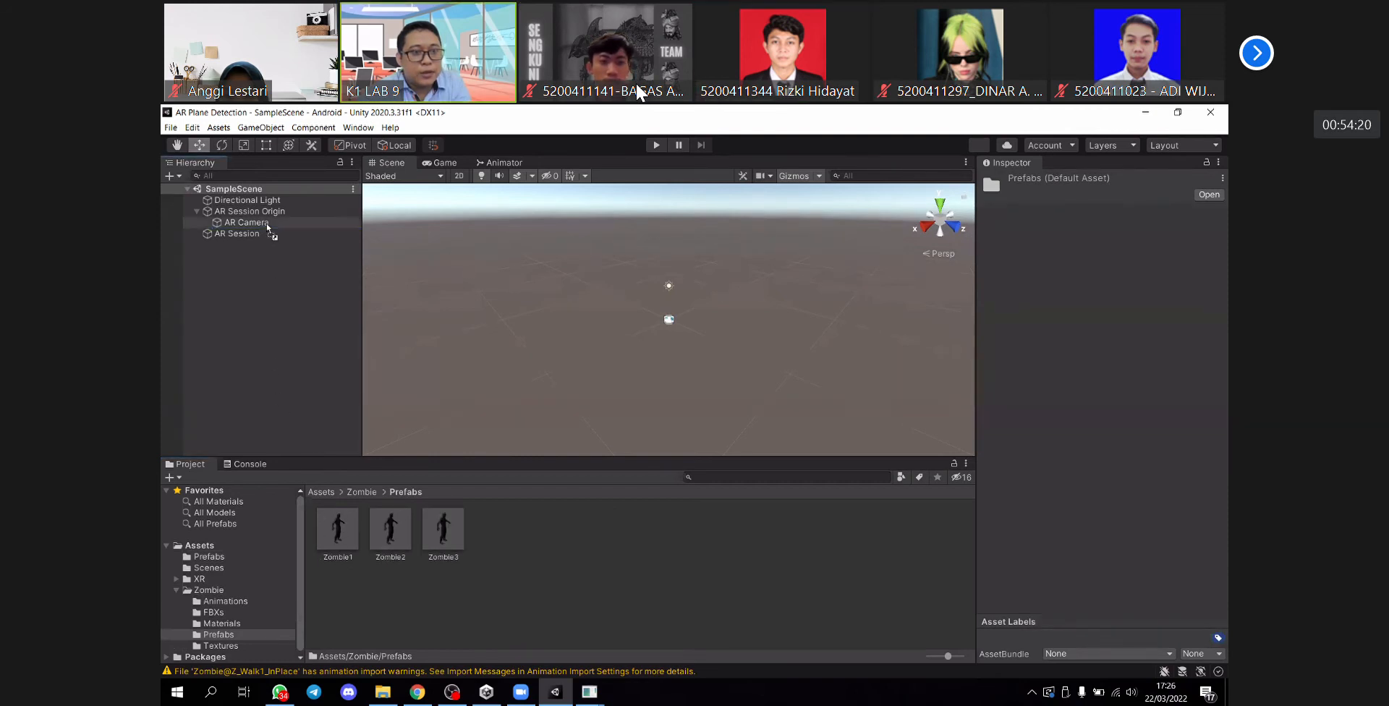
pyautogui.click(242, 258)
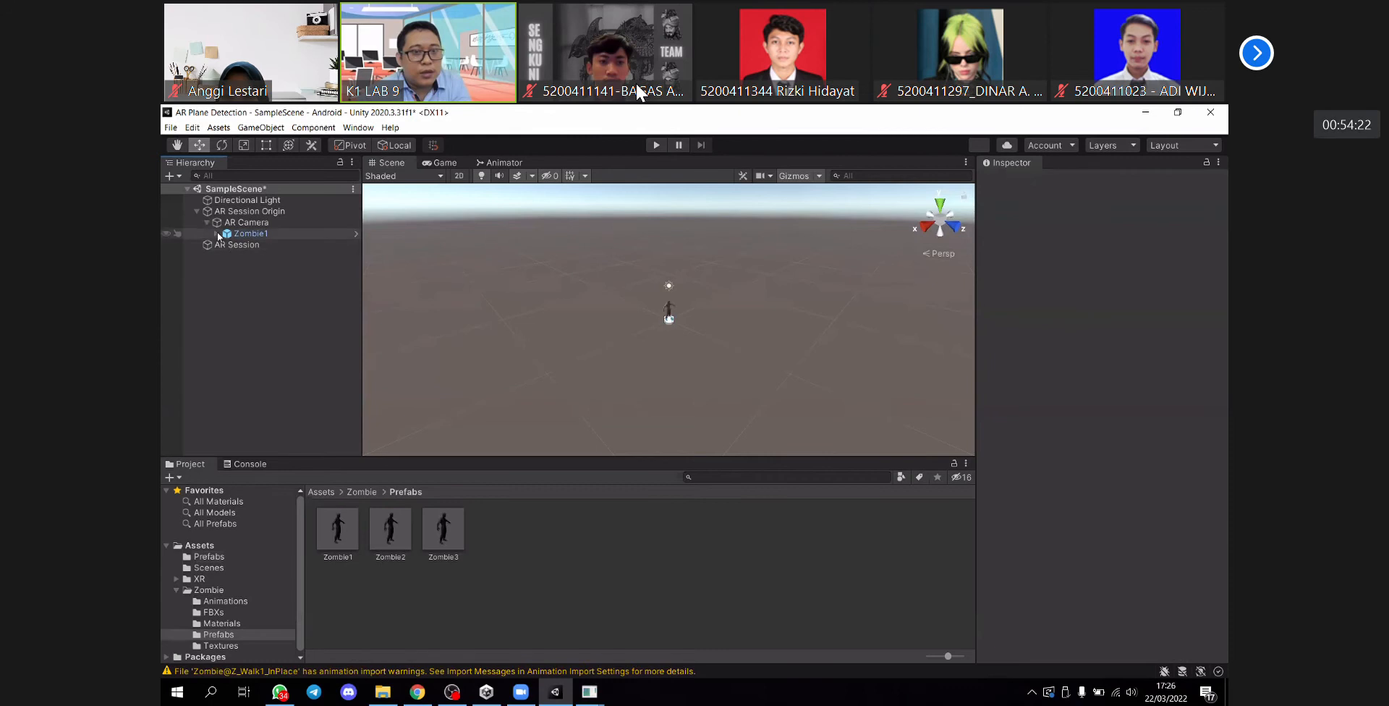
pyautogui.click(216, 233)
pyautogui.click(216, 234)
pyautogui.click(257, 234)
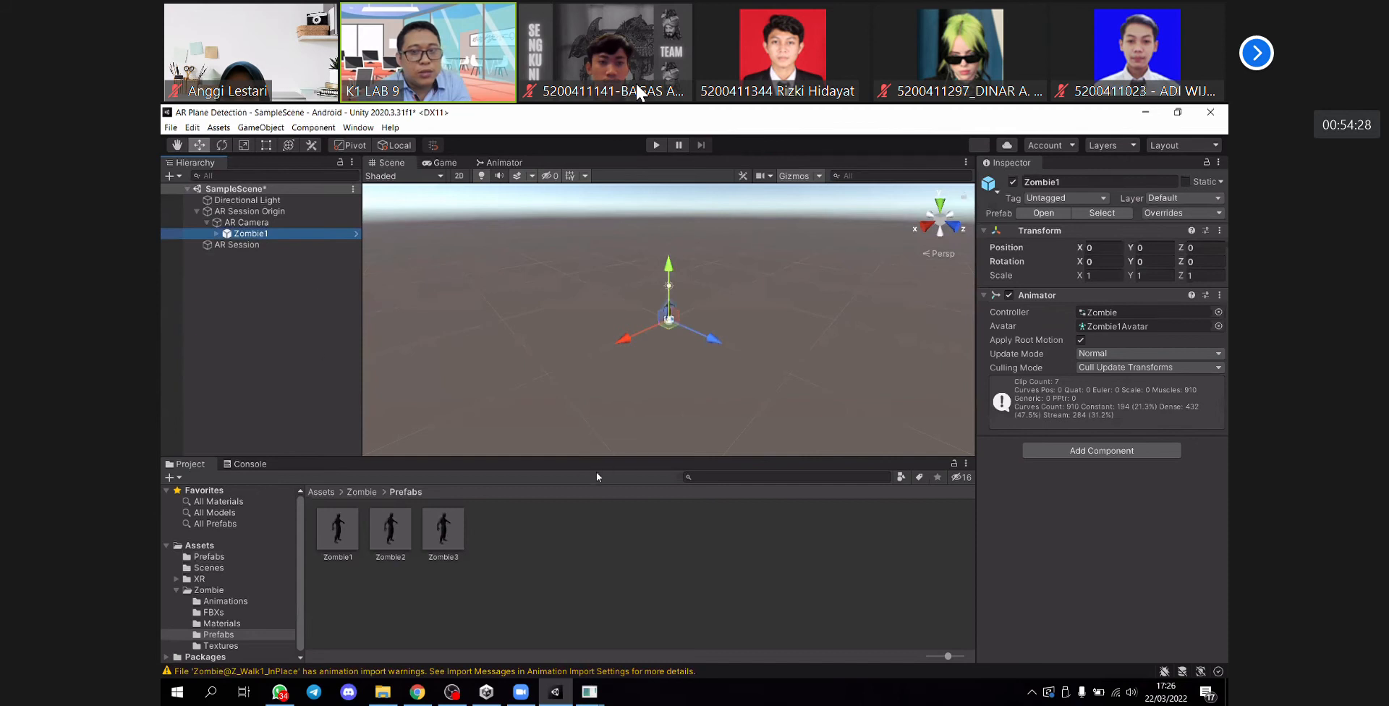
pyautogui.press('f')
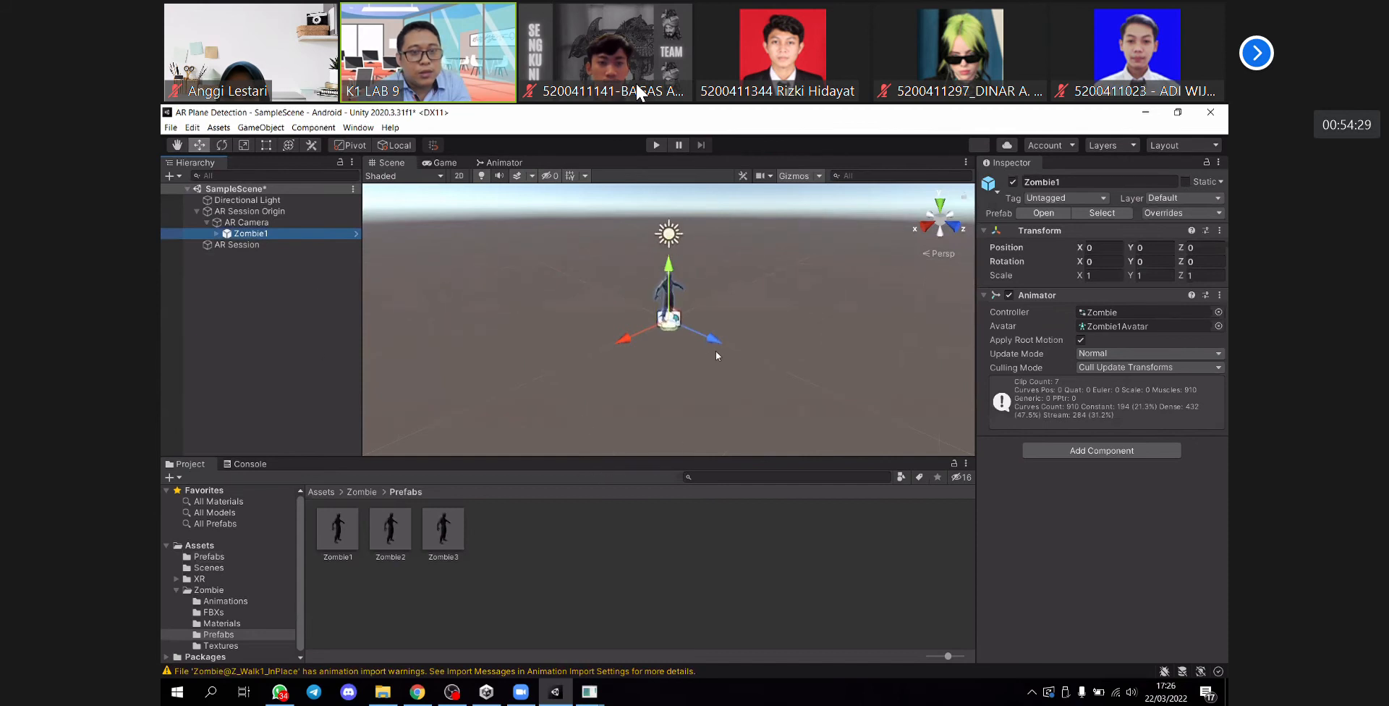
# - Move the AR Camera together with its child Zombie1 backwards along the Z axis to about -1.24
pyautogui.keyDown('alt'); pyautogui.moveTo(801, 314); pyautogui.dragTo(697, 307); pyautogui.keyUp('alt')
pyautogui.click(701, 358)
pyautogui.click(669, 322)
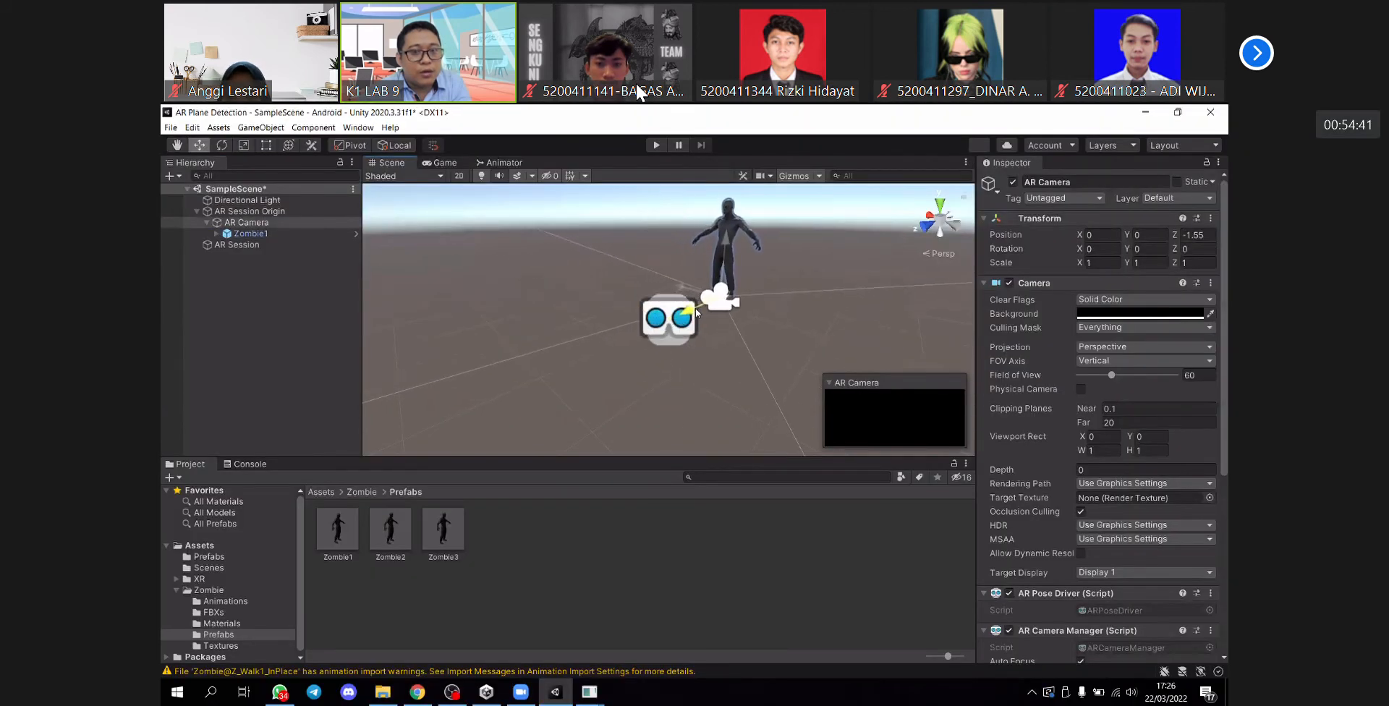
pyautogui.click(671, 322)
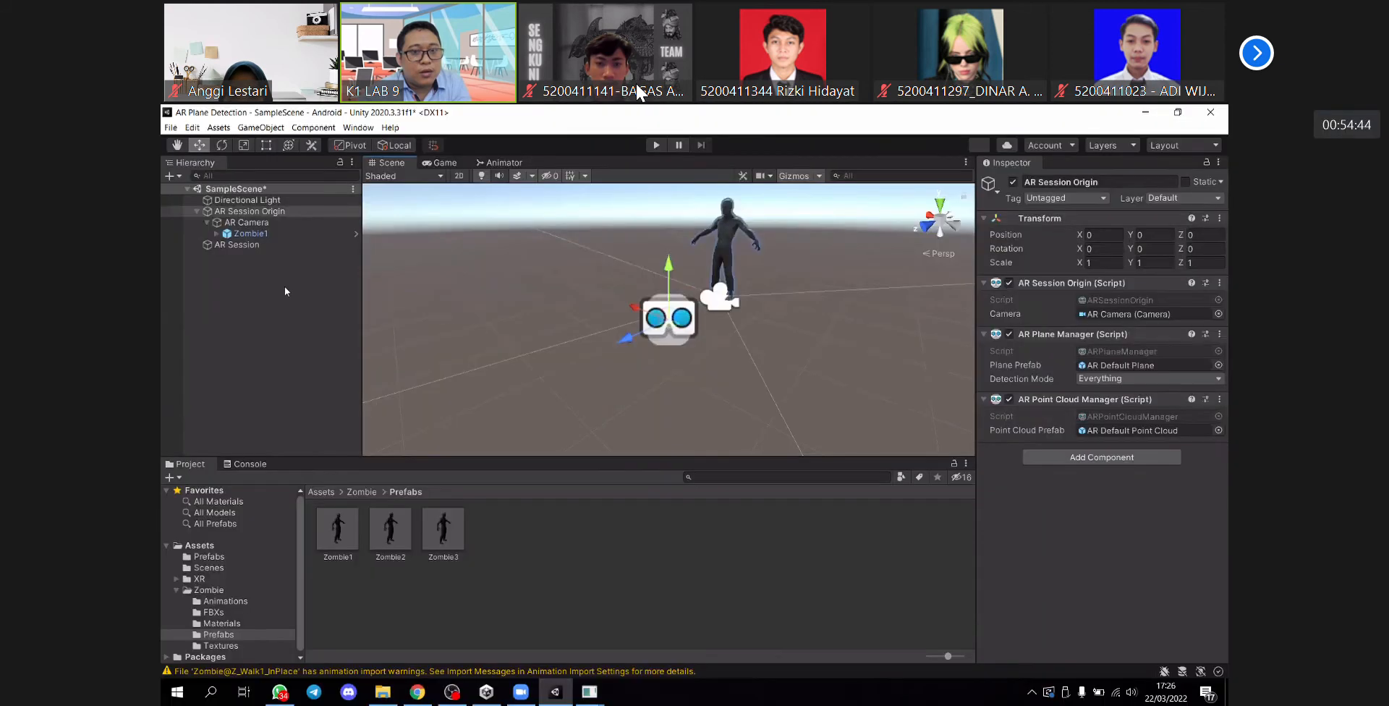
pyautogui.click(285, 224)
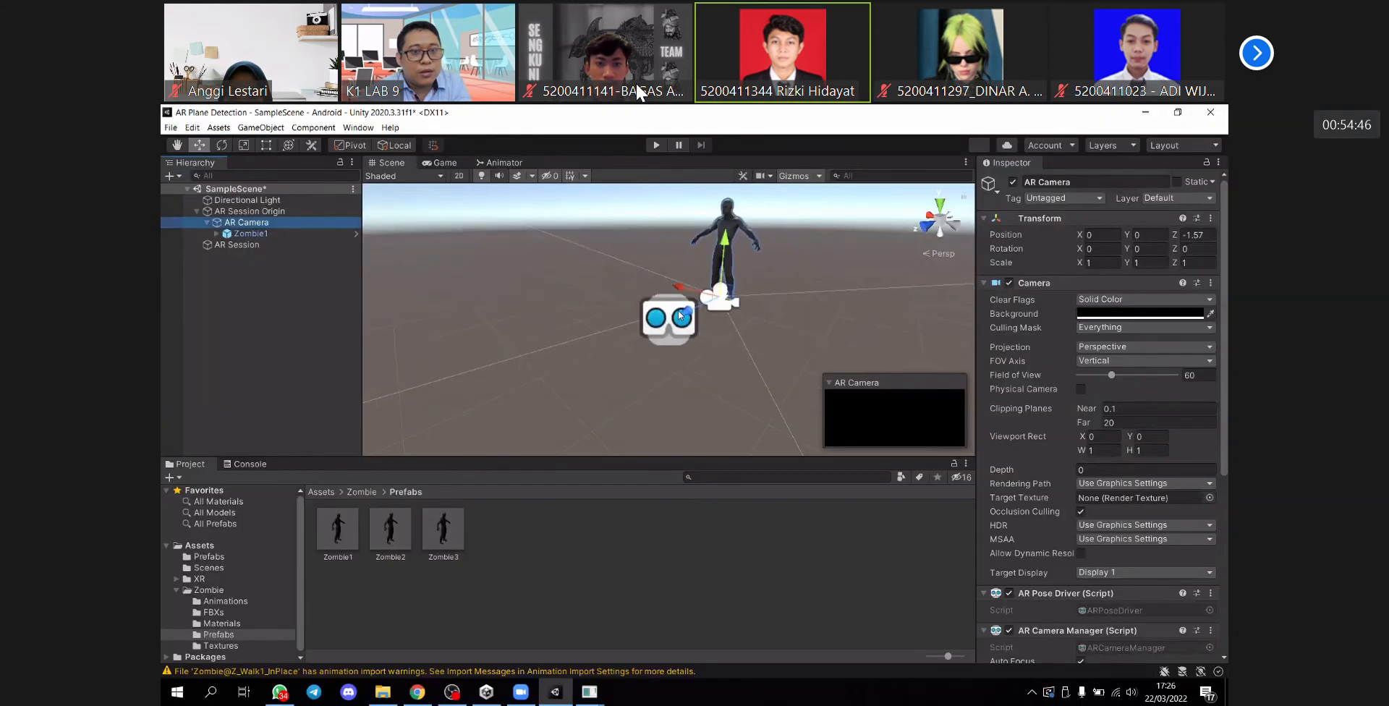
pyautogui.click(669, 317)
pyautogui.click(716, 291)
pyautogui.moveTo(702, 301); pyautogui.dragTo(692, 308)
# - Reparent Zombie1 directly under AR Session Origin and move the AR Camera on its own to about Y 0.49, Z -0.1
pyautogui.moveTo(248, 233); pyautogui.dragTo(249, 217)
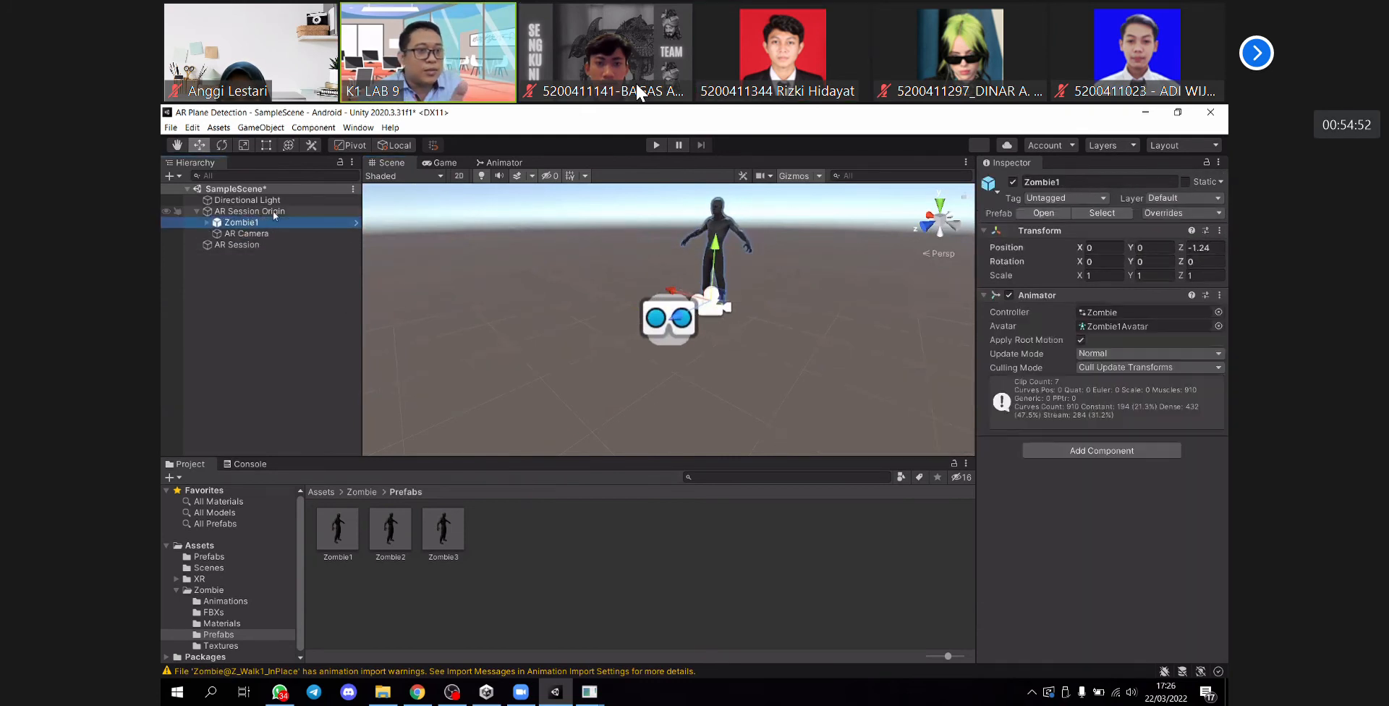
pyautogui.click(349, 234)
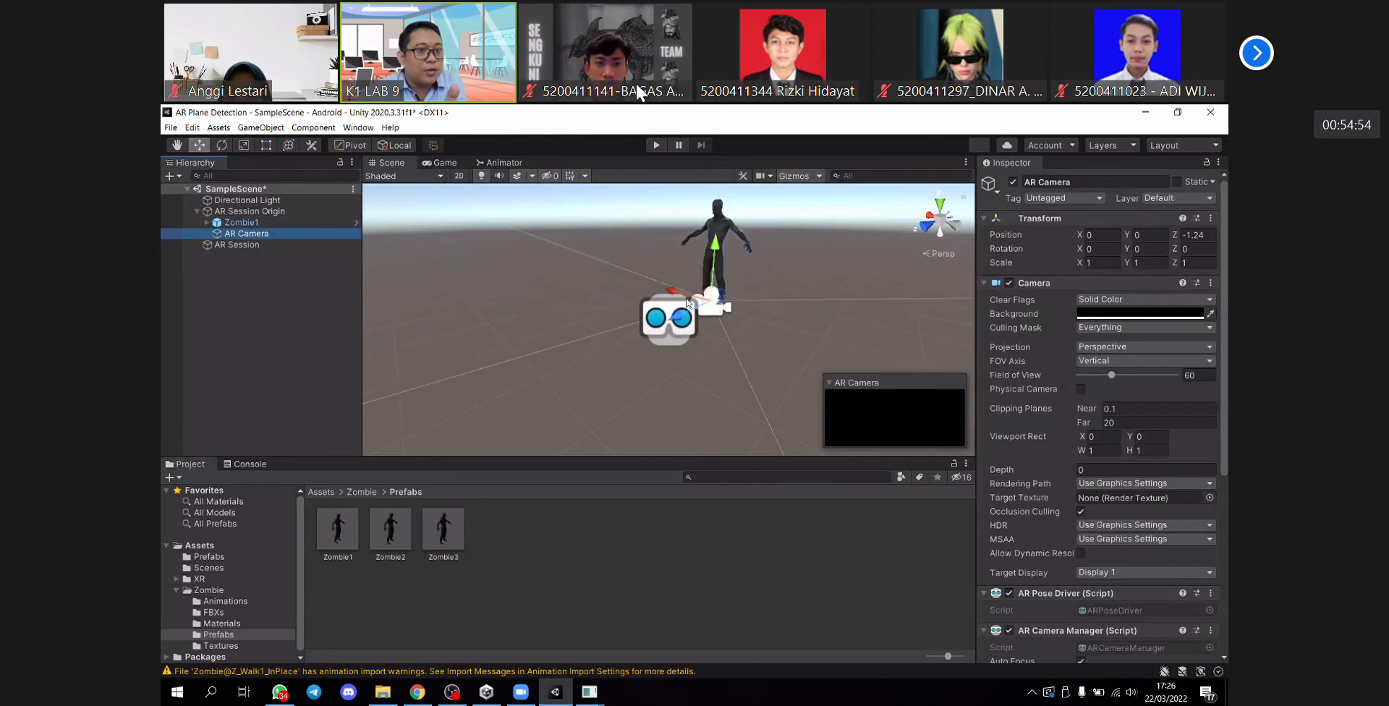
pyautogui.moveTo(692, 306); pyautogui.dragTo(624, 331)
pyautogui.keyDown('alt'); pyautogui.moveTo(699, 362); pyautogui.dragTo(587, 358); pyautogui.keyUp('alt')
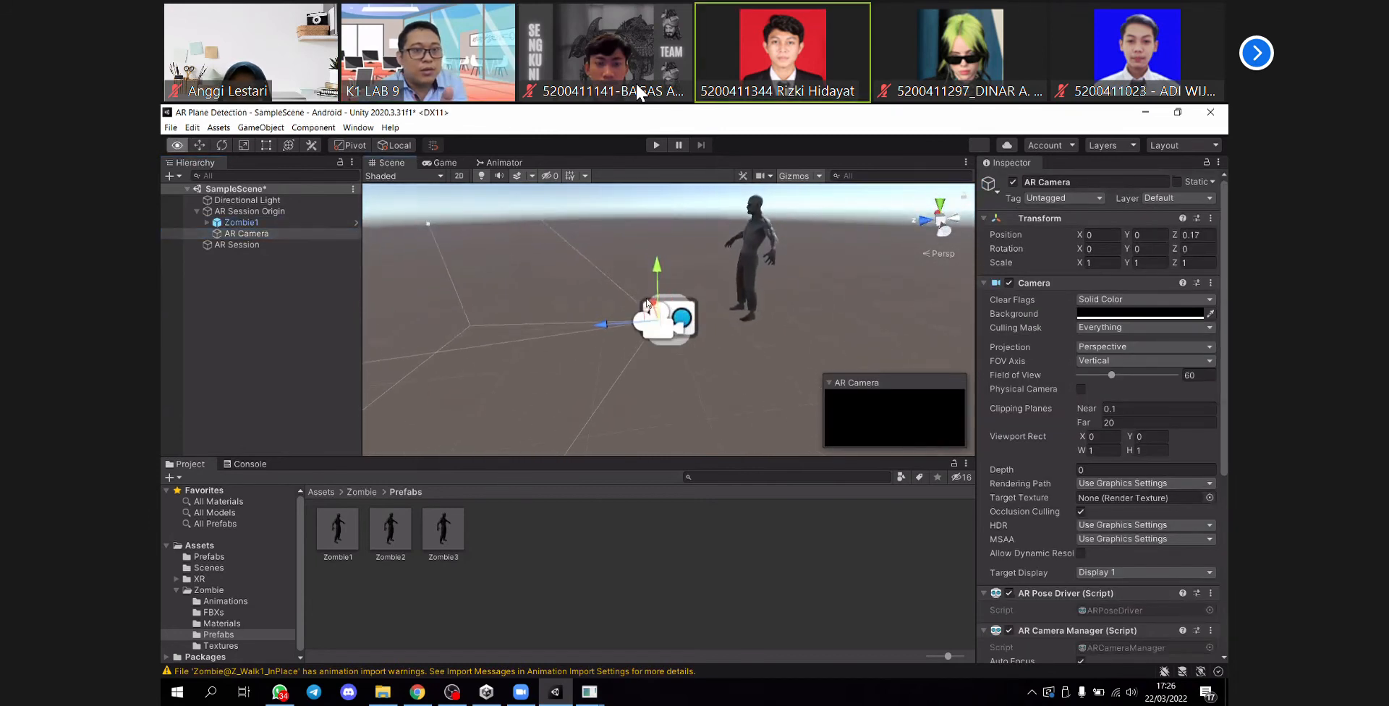
pyautogui.moveTo(658, 278); pyautogui.dragTo(658, 250)
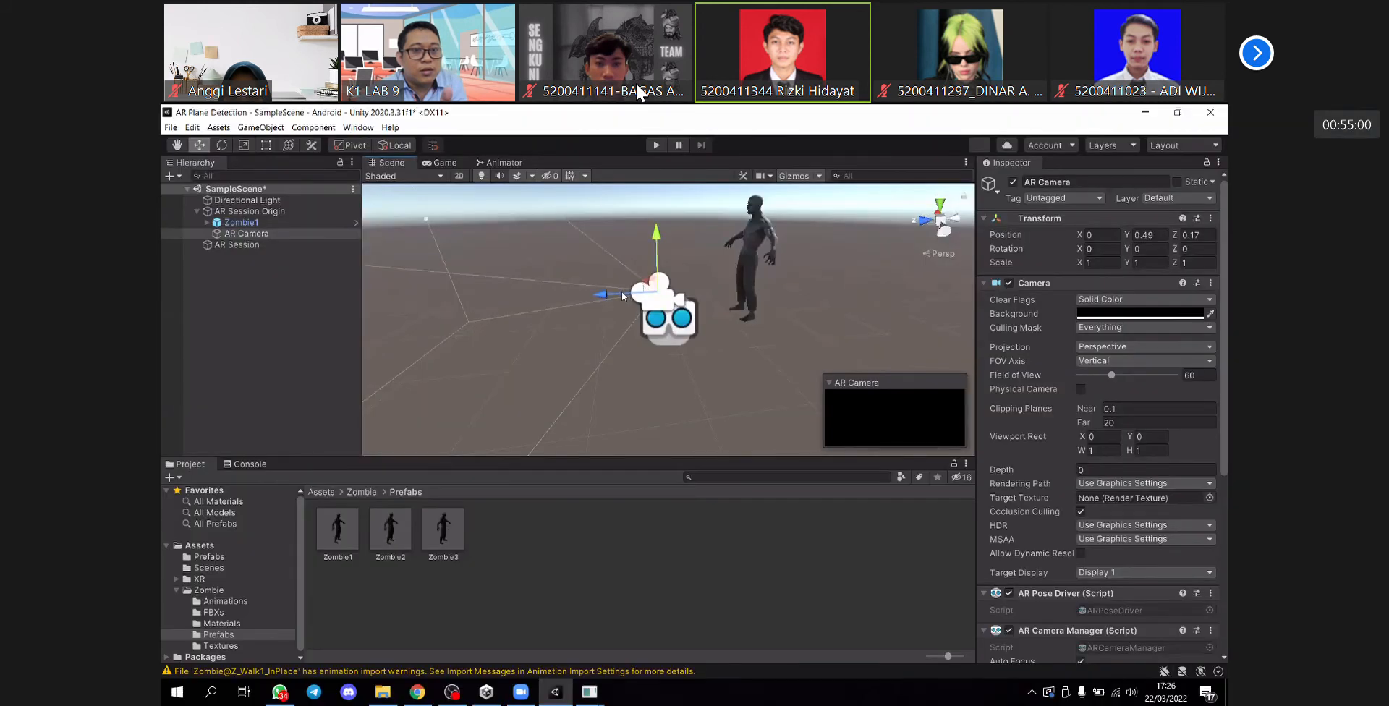
pyautogui.moveTo(640, 293); pyautogui.dragTo(658, 291)
# - Move Zombie1 in front of the AR Camera to about Z 2.29 and set its Y rotation to 180
pyautogui.click(756, 250)
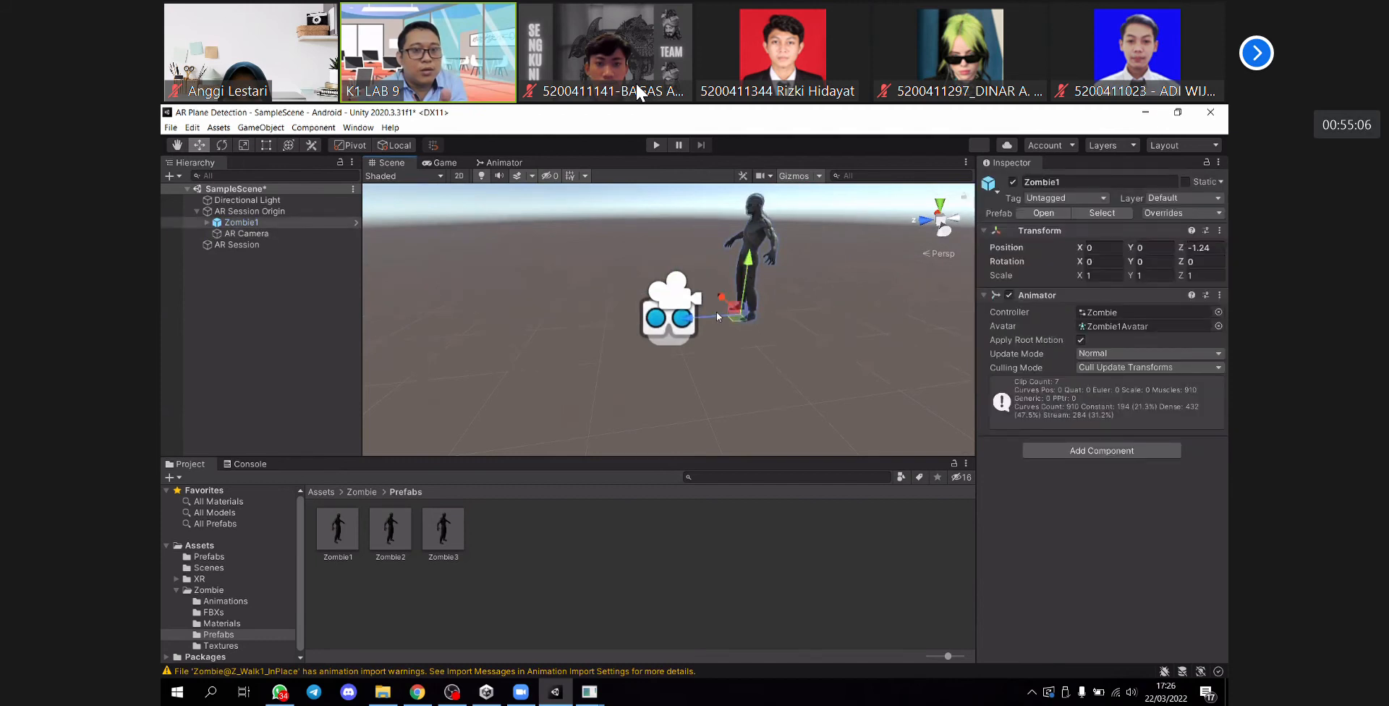
pyautogui.moveTo(710, 315); pyautogui.dragTo(664, 307)
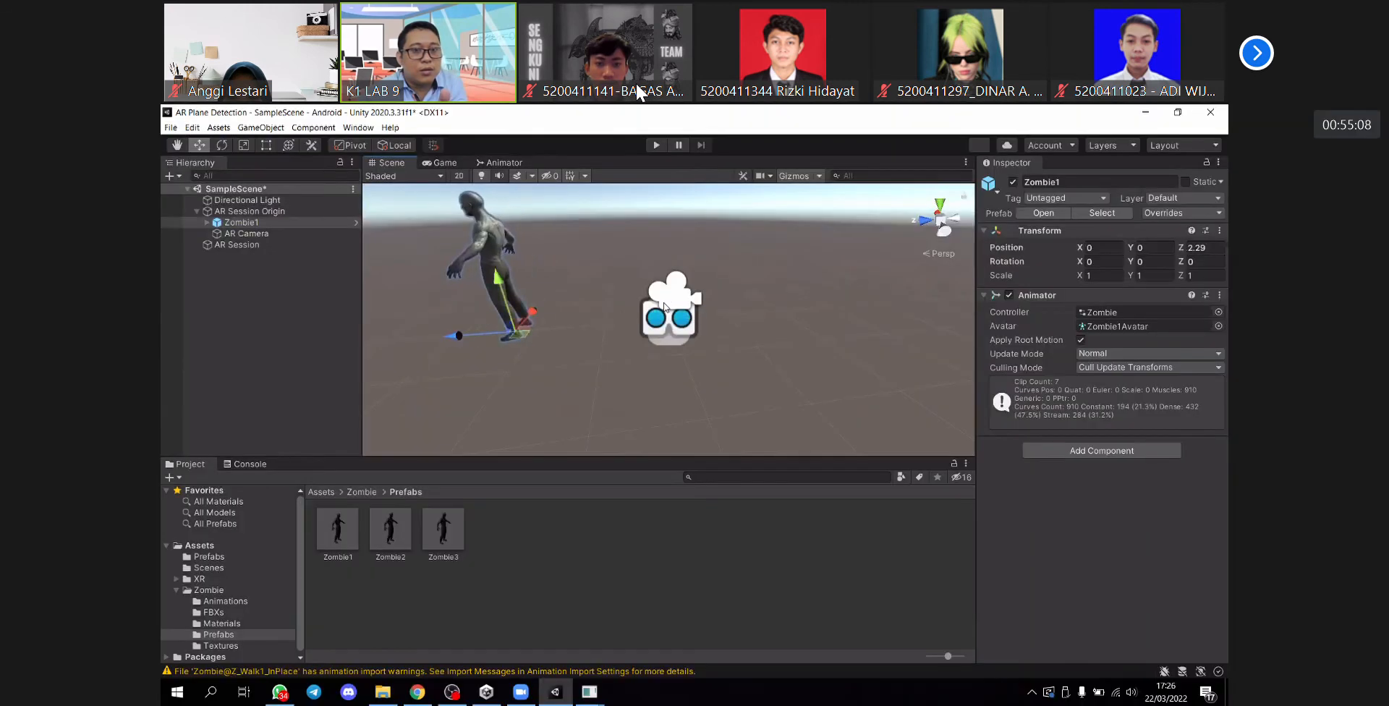
pyautogui.click(664, 307)
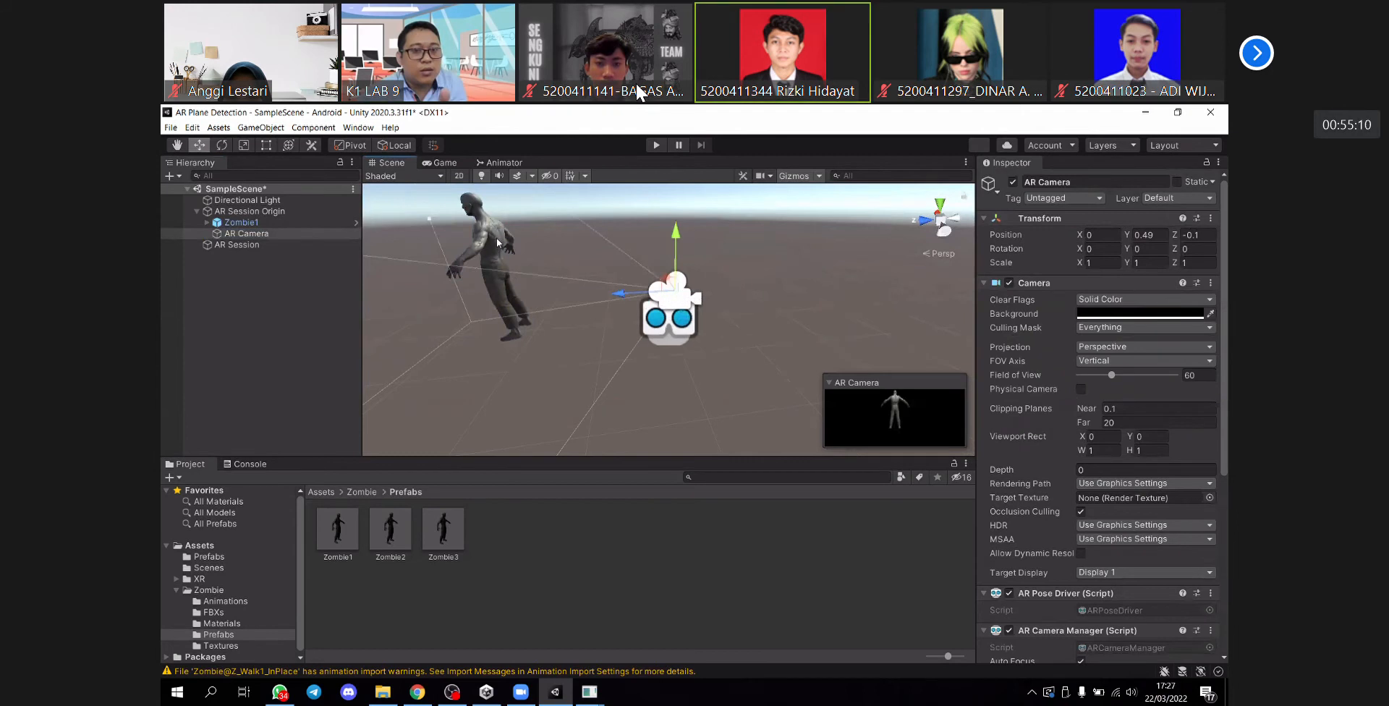
pyautogui.click(498, 242)
pyautogui.click(1140, 263)
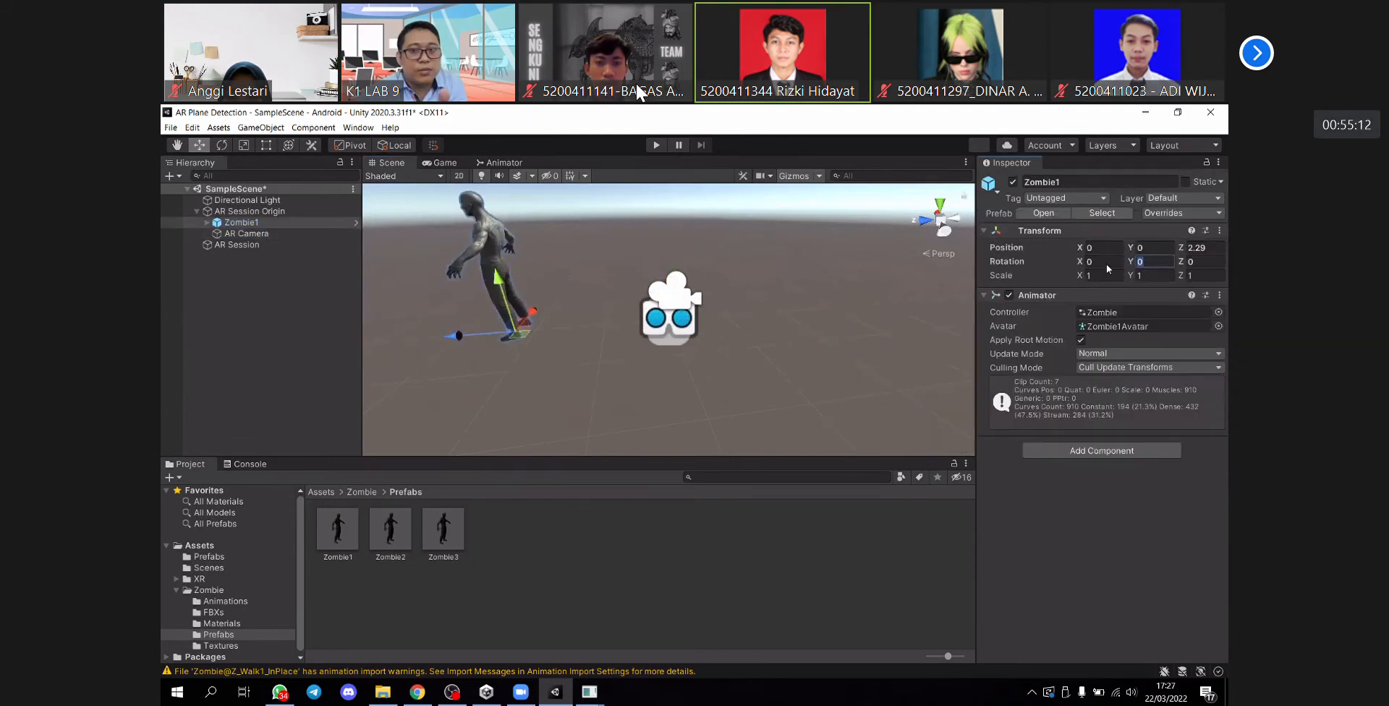
pyautogui.write('180')
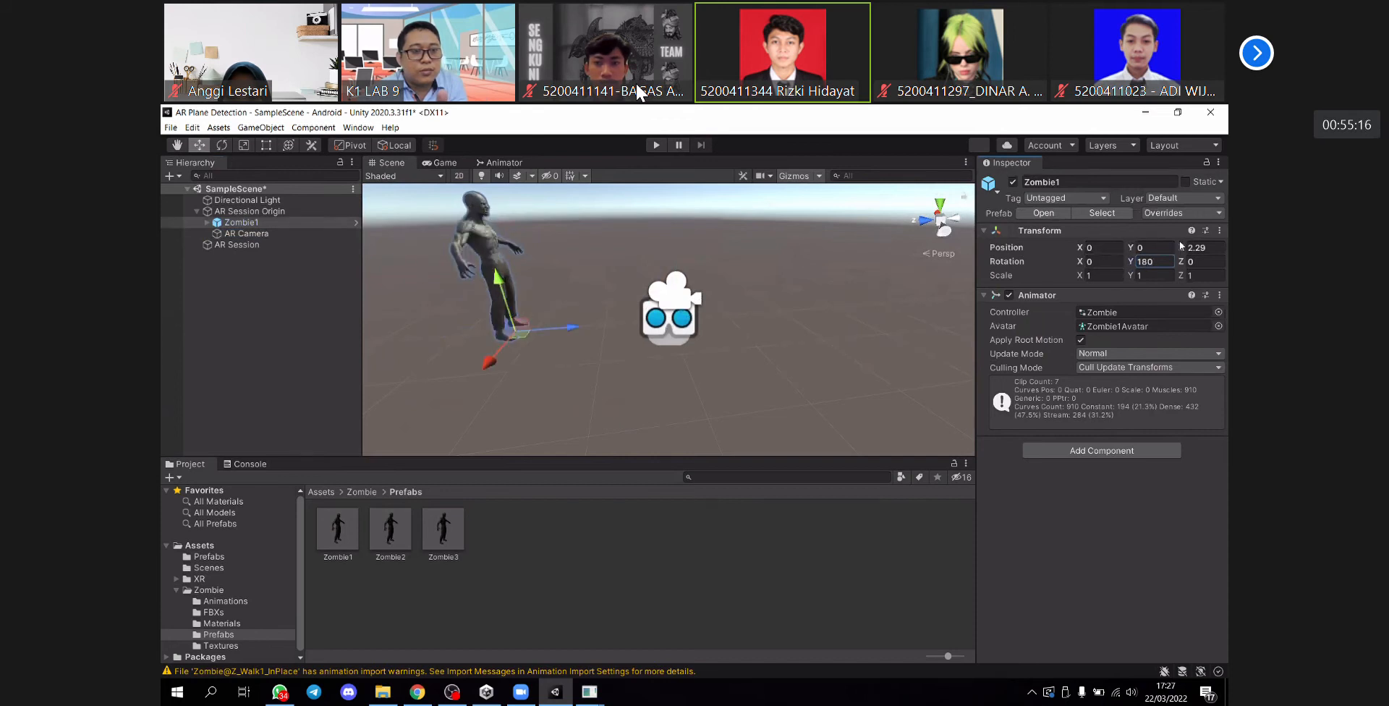
# - Raise and pull back the AR Camera to about Y 0.81, Z -0.31, and start building the Android app
pyautogui.click(679, 308)
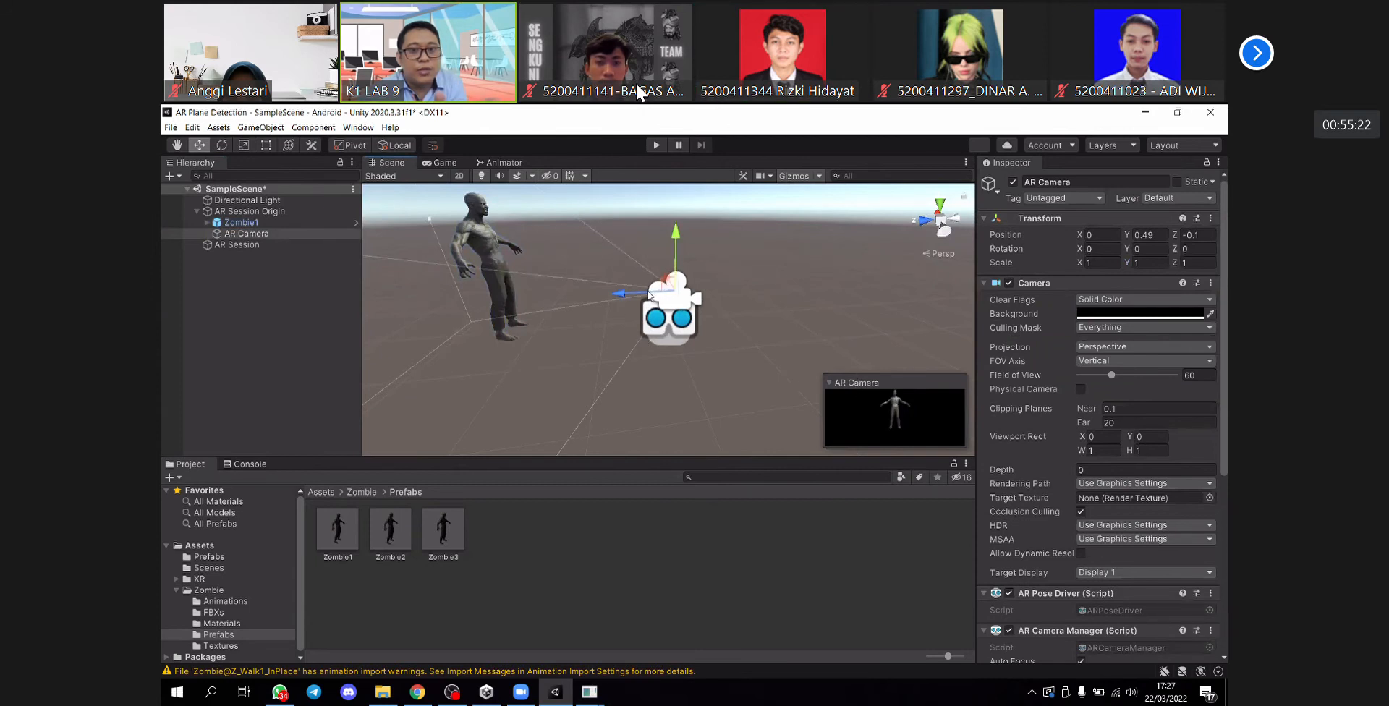
pyautogui.moveTo(656, 294); pyautogui.dragTo(694, 239)
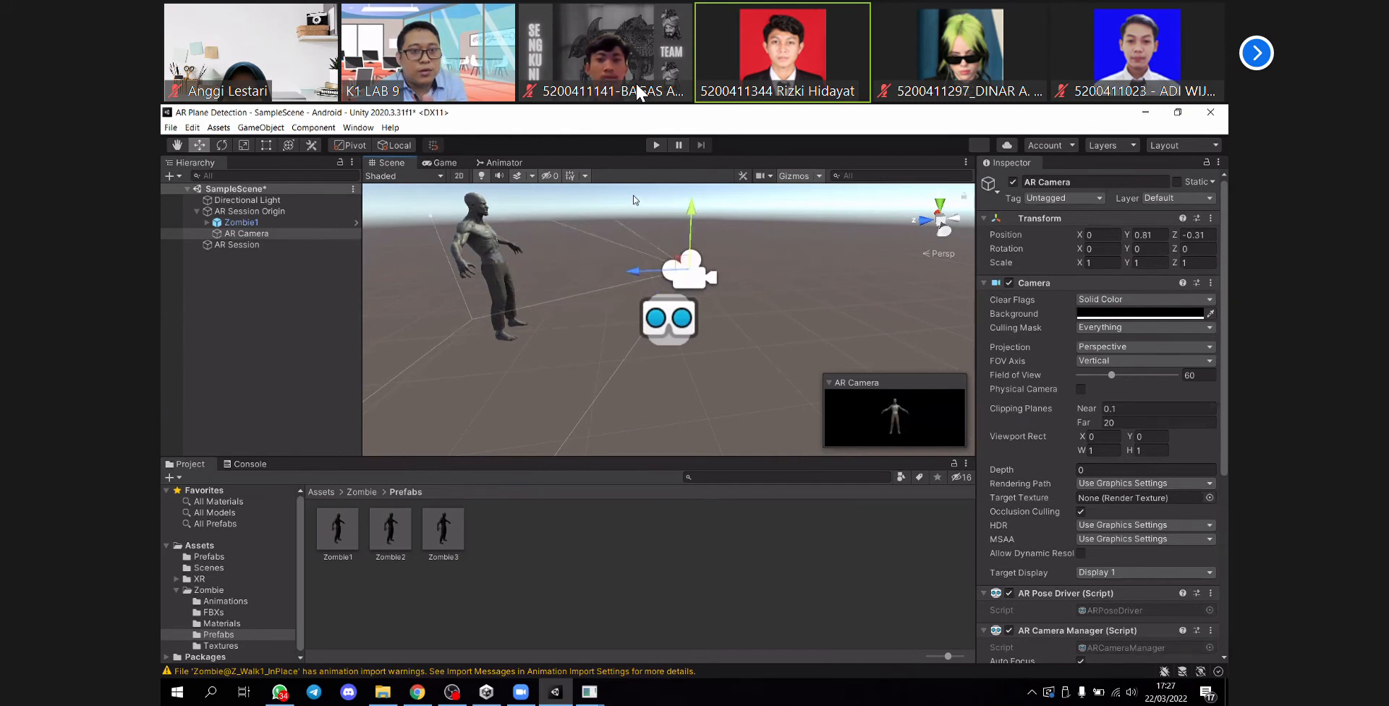
pyautogui.hotkey('ctrl', 'p')
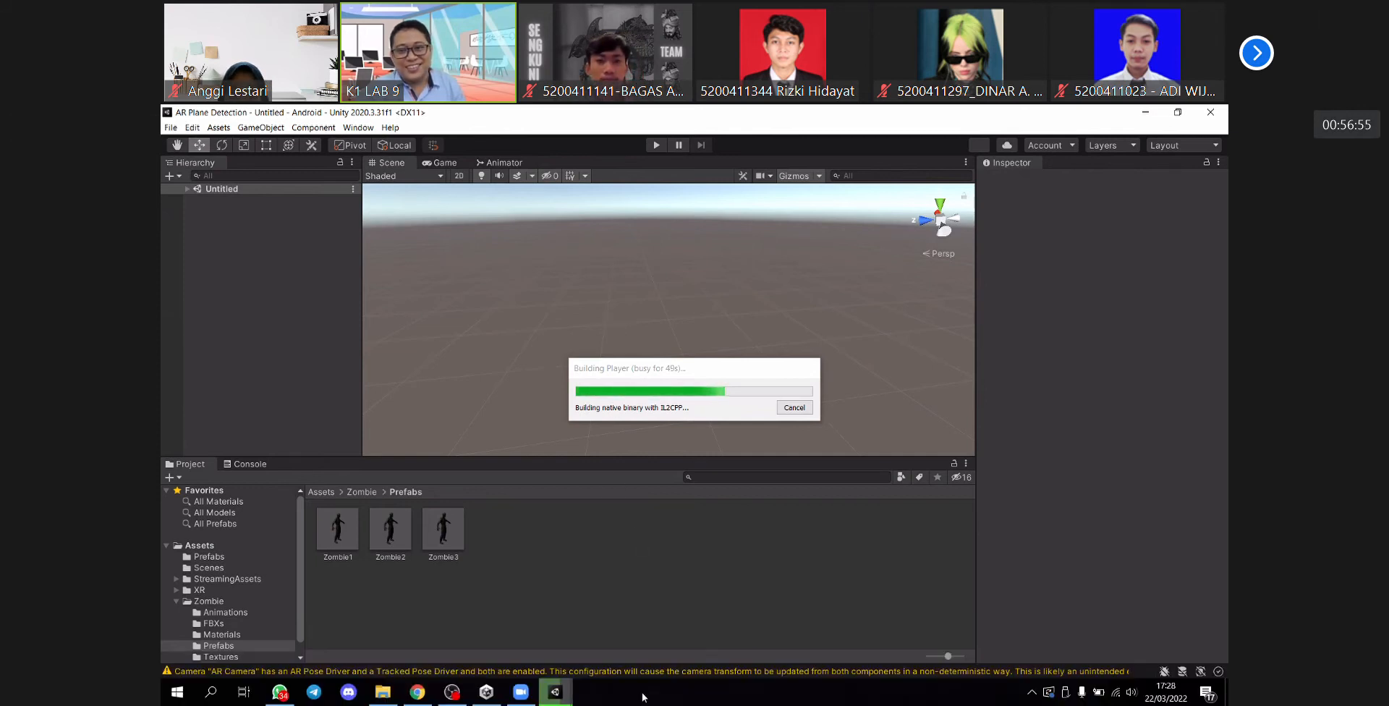
# - Mute the microphone in the Zoom meeting
pyautogui.click(48, 697)
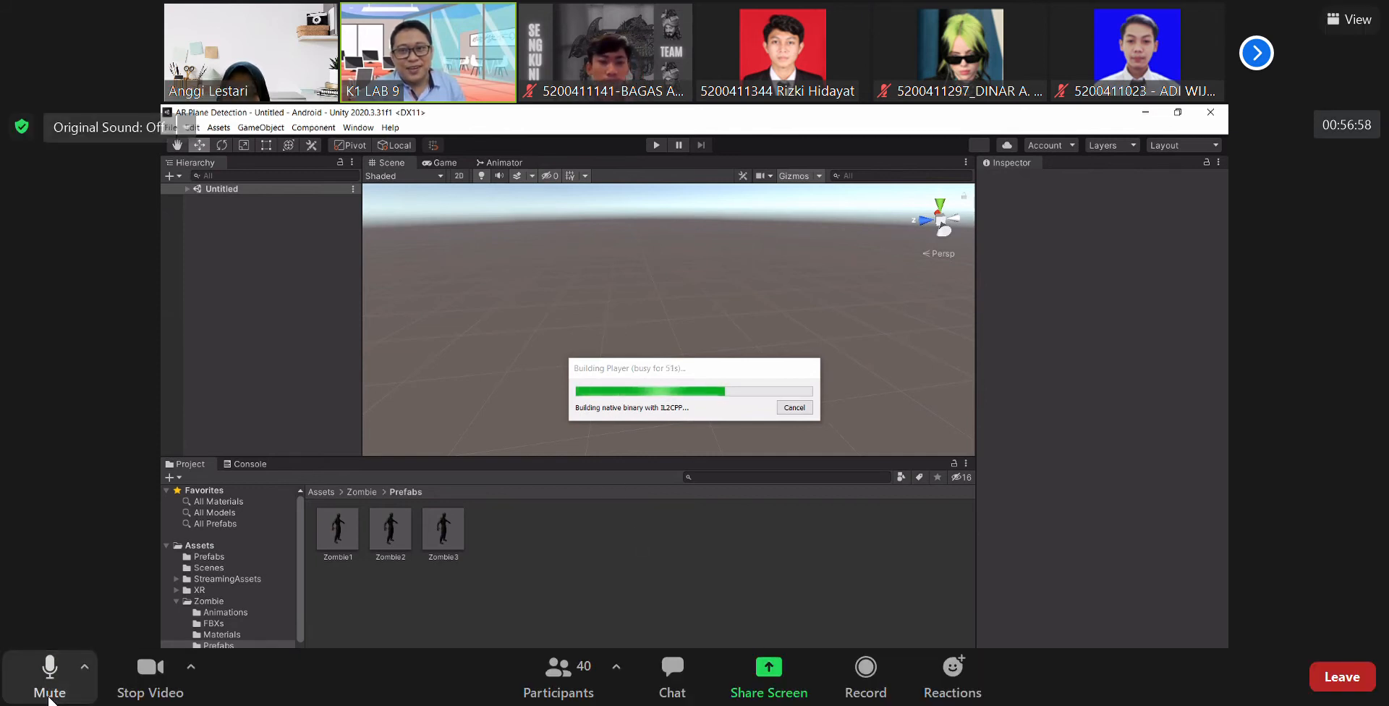
pyautogui.click(48, 693)
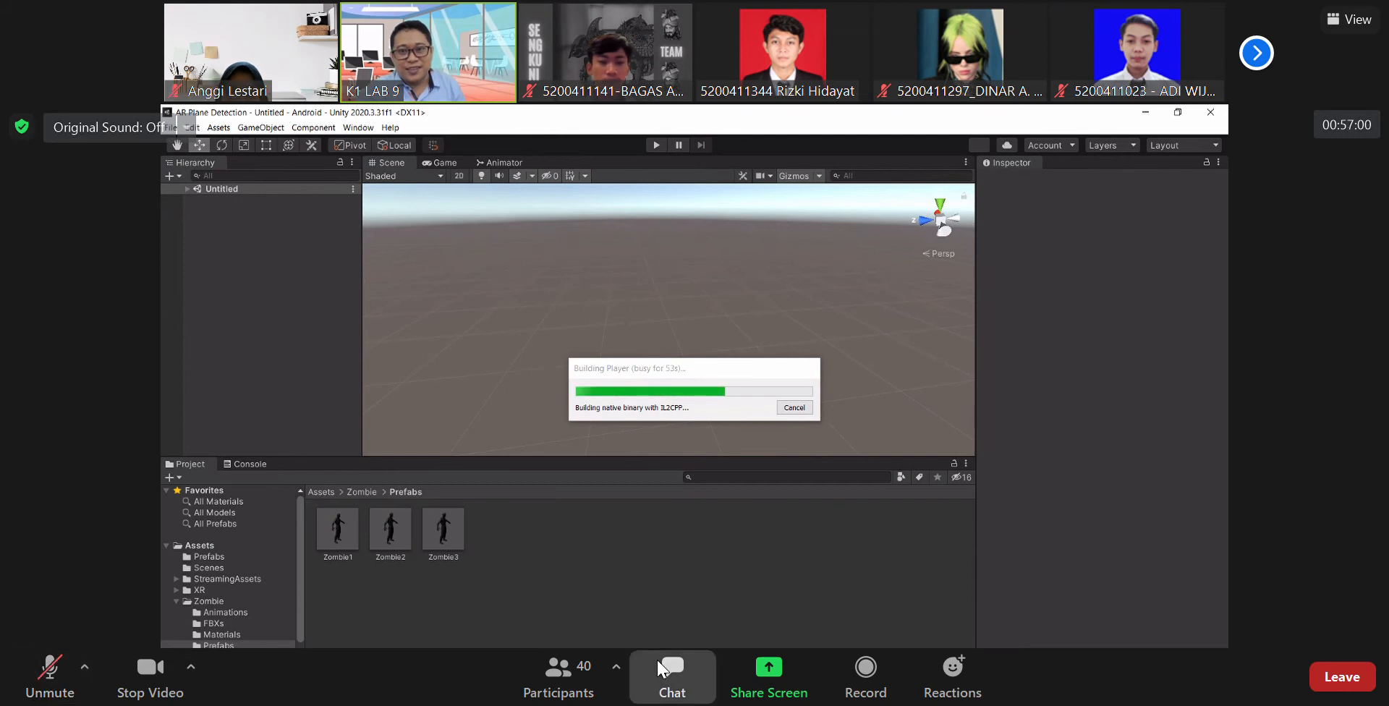
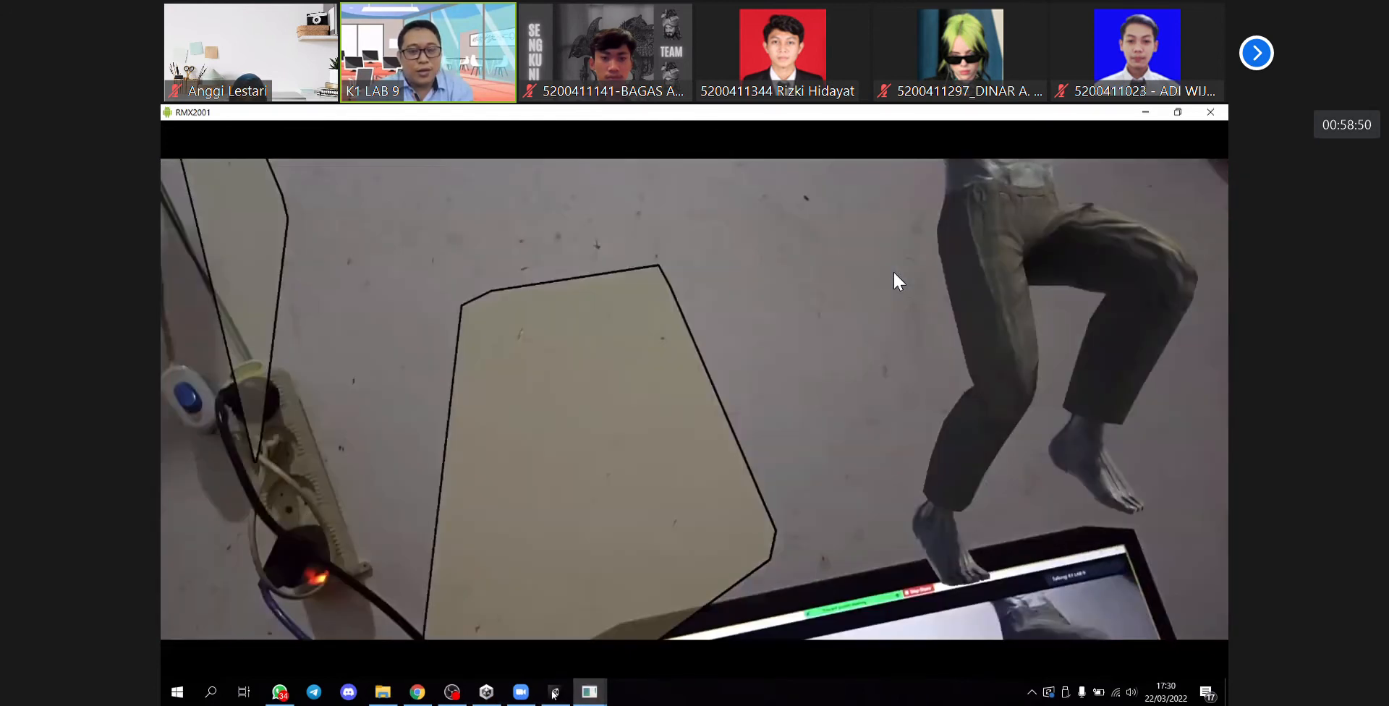
pyautogui.click(555, 692)
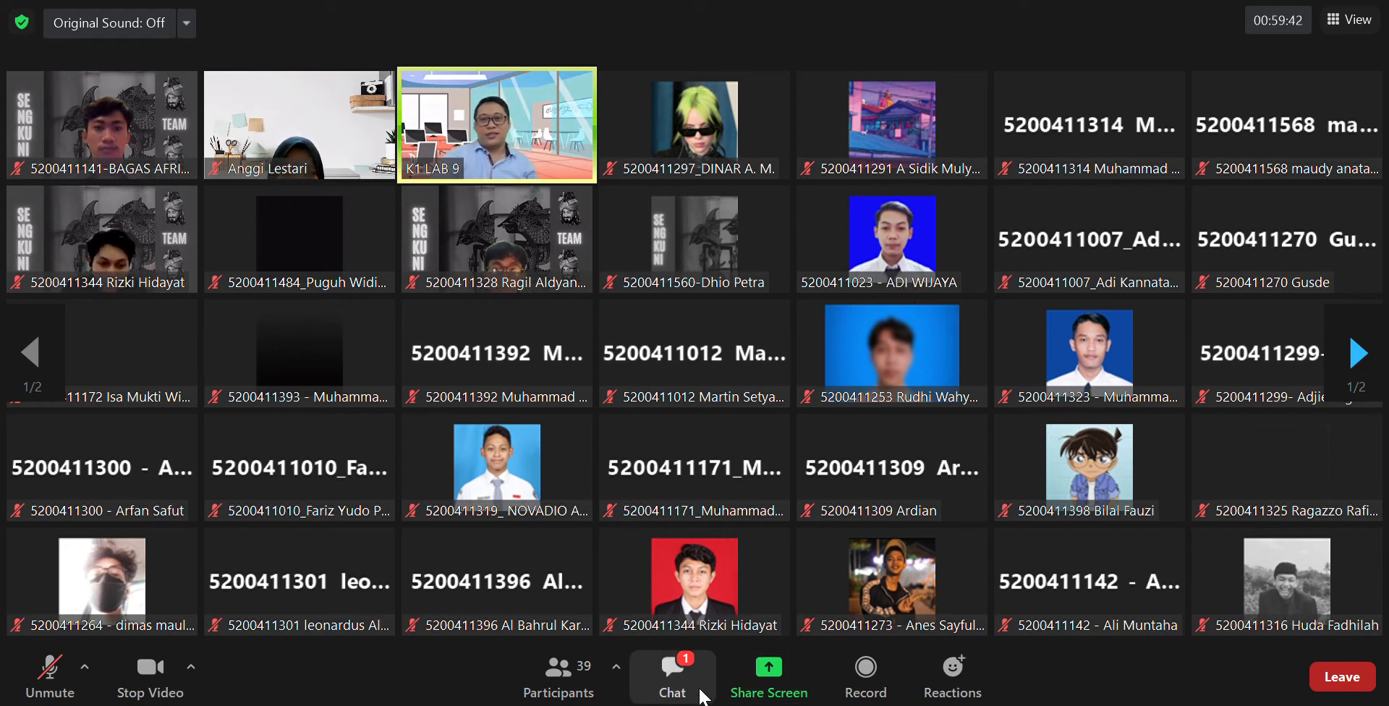
pyautogui.click(691, 687)
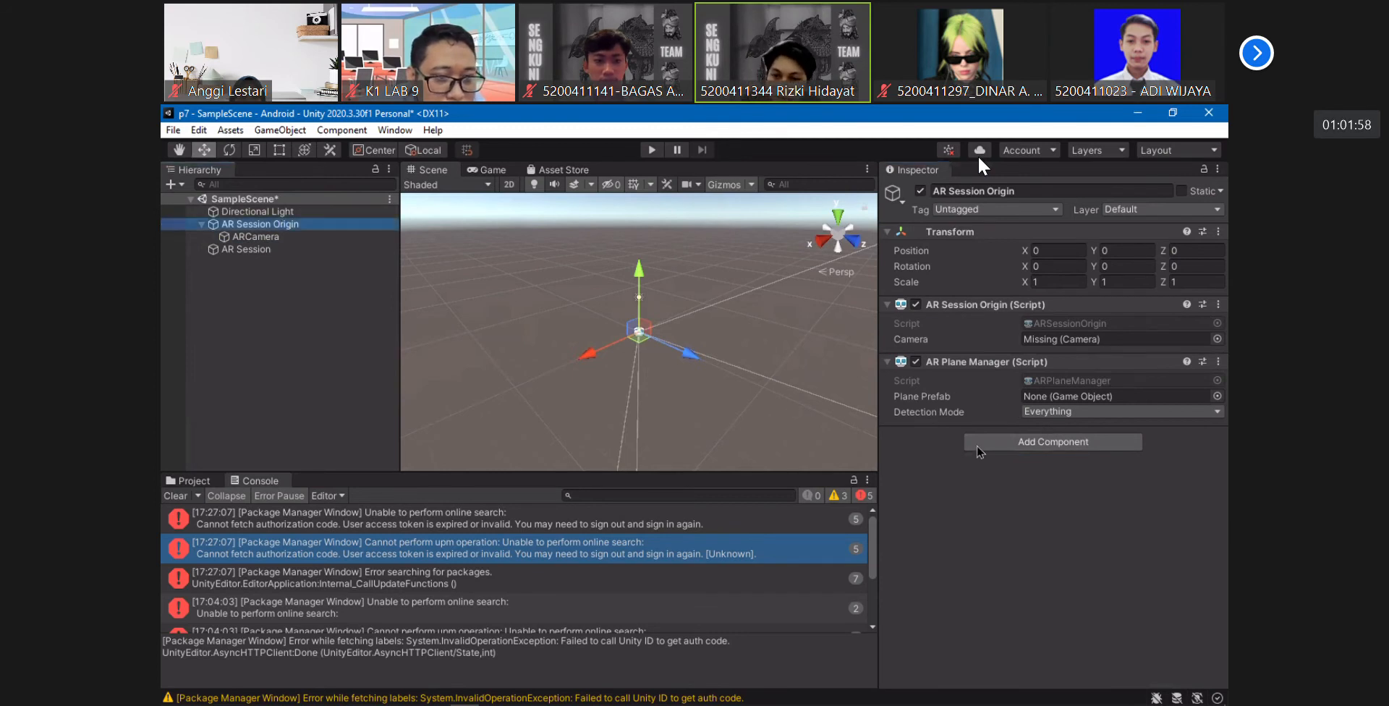
# - Add an AR Point Cloud Manager component to AR Session Origin
pyautogui.click(1003, 443)
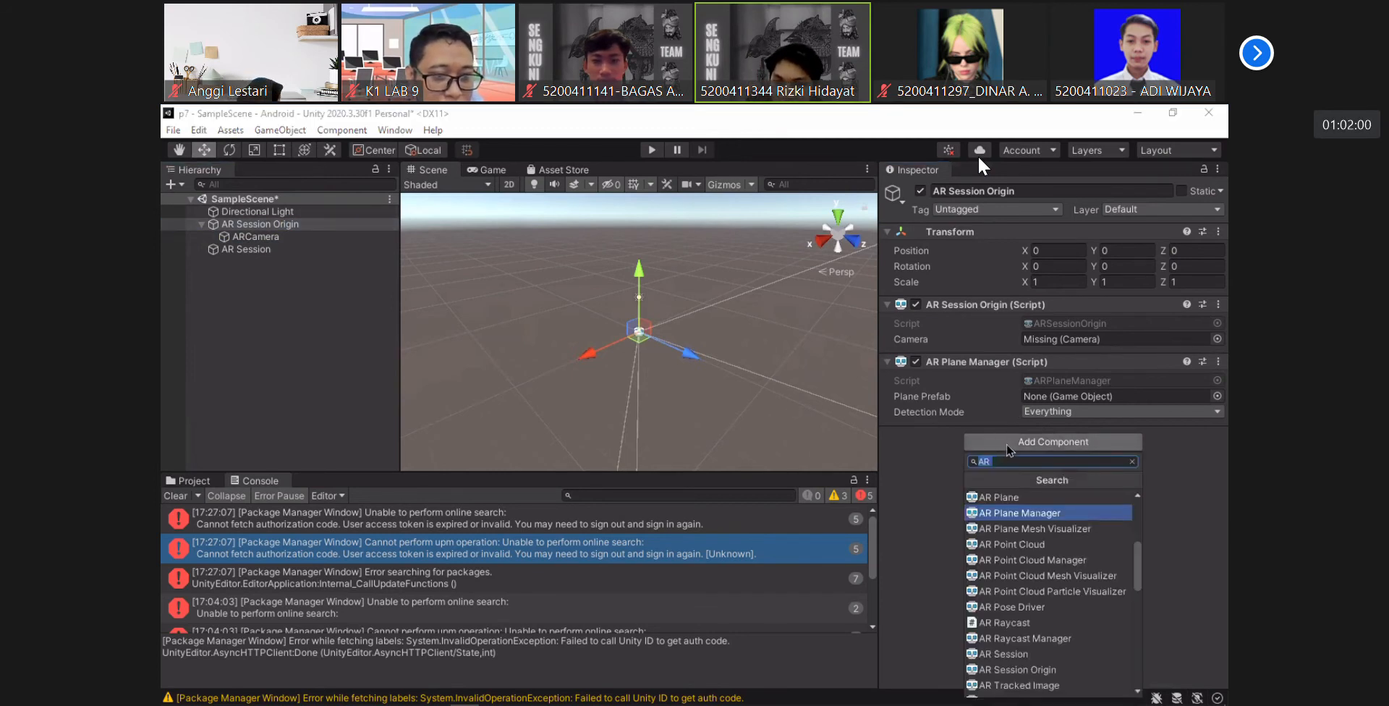
pyautogui.click(1066, 464)
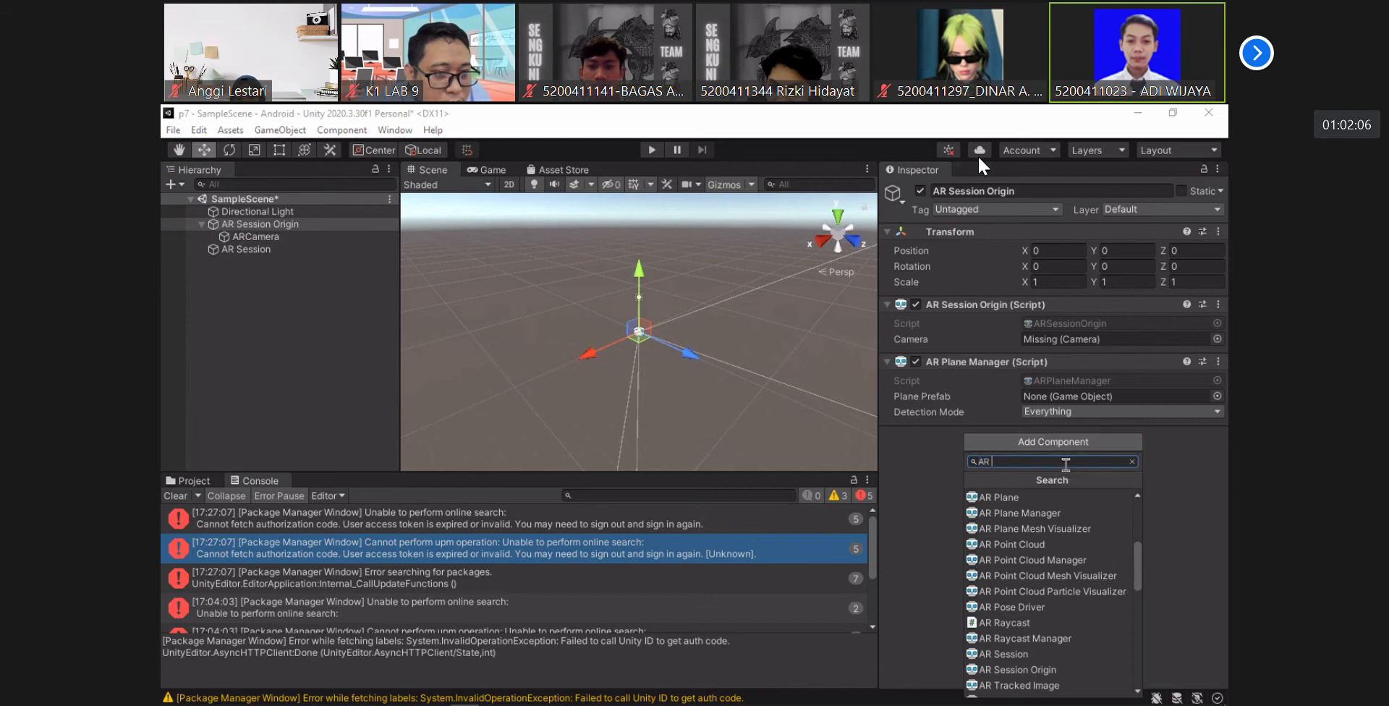
pyautogui.write('Po')
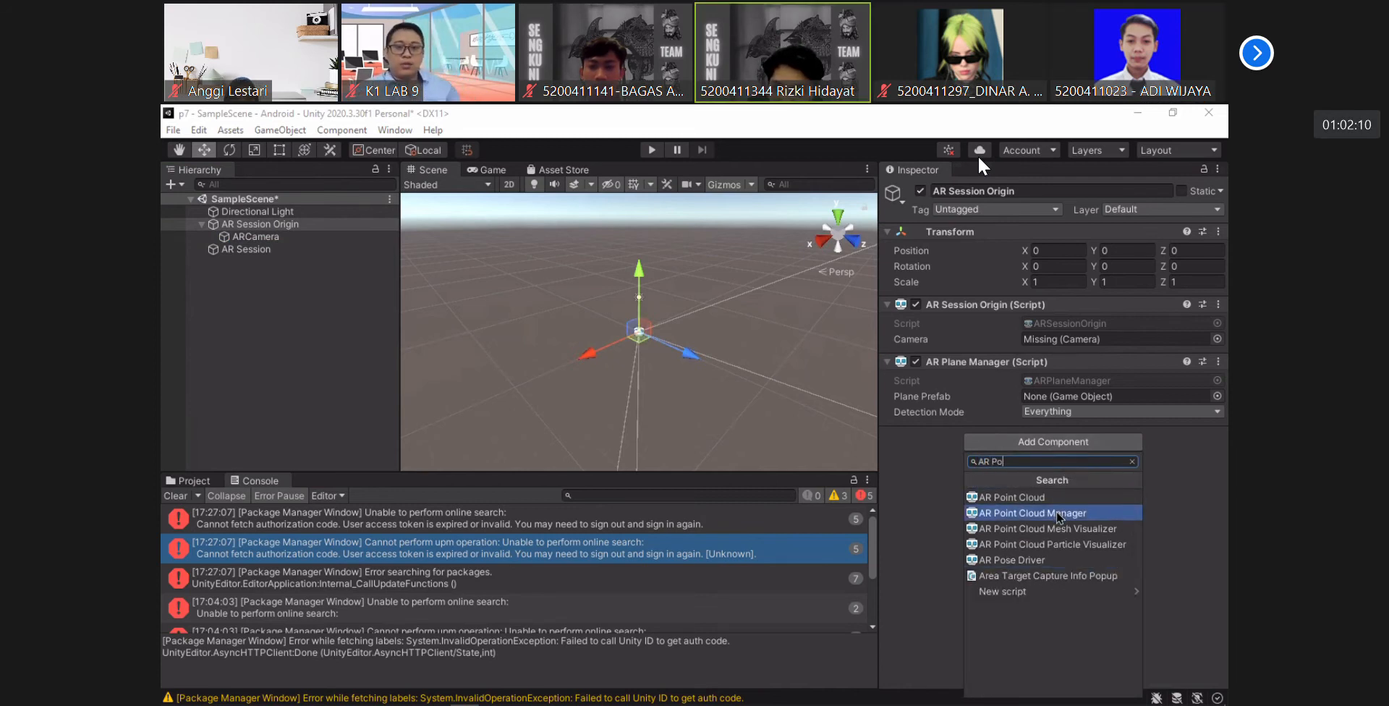
pyautogui.click(1057, 513)
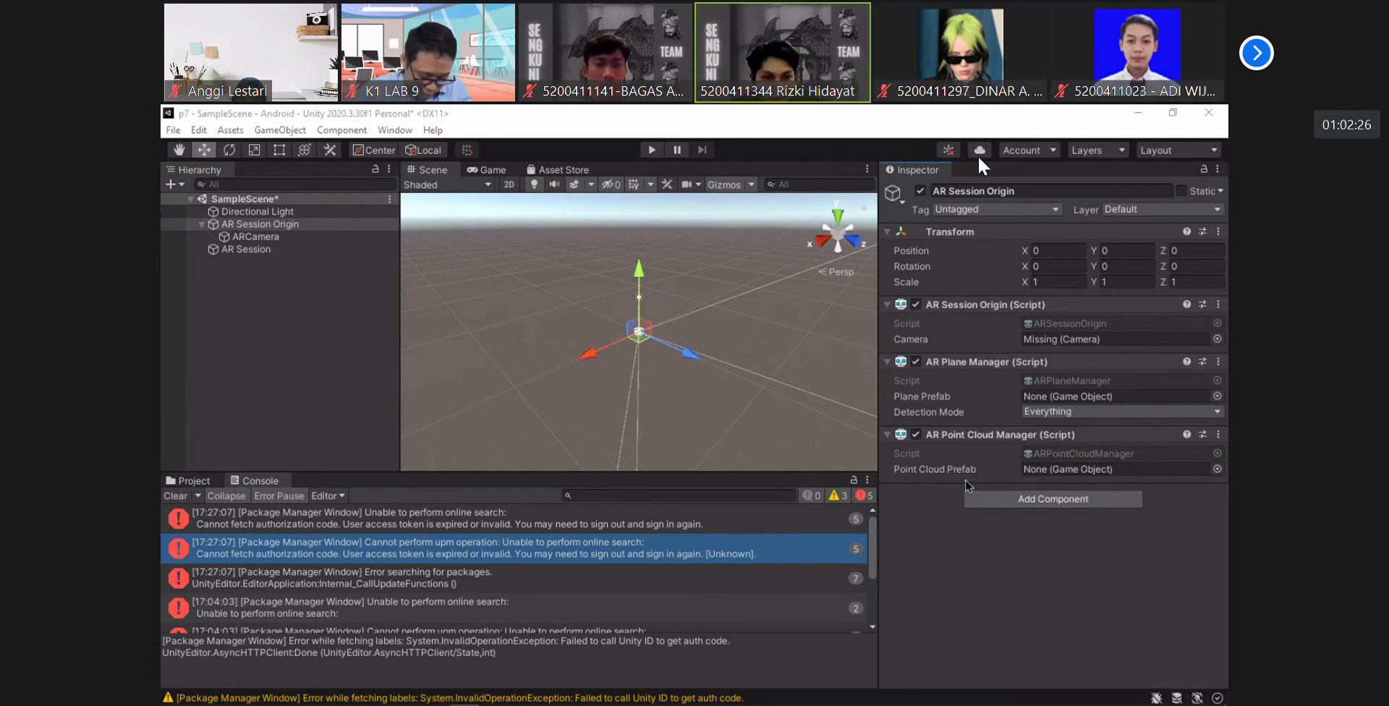
# - Show the project assets and add an AR Default Point Cloud and an AR Default Plane to the scene
pyautogui.click(191, 480)
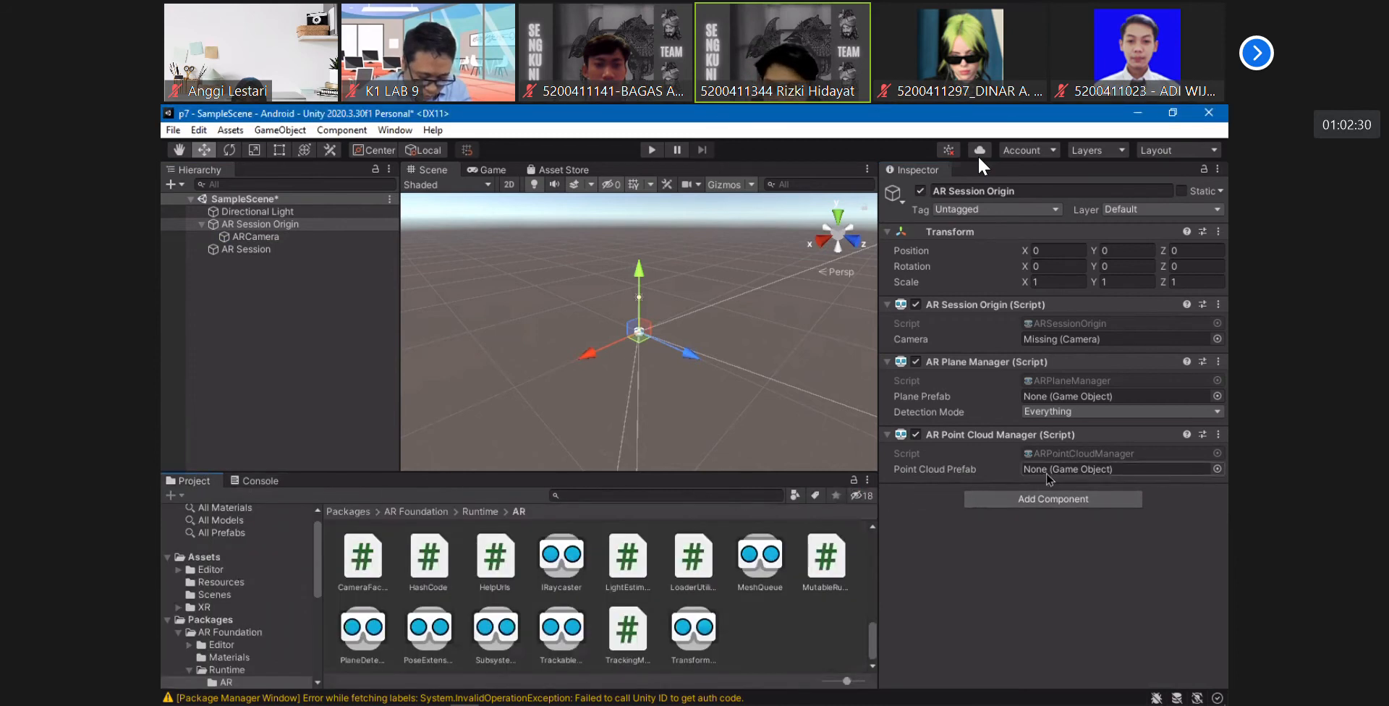
pyautogui.click(1115, 397)
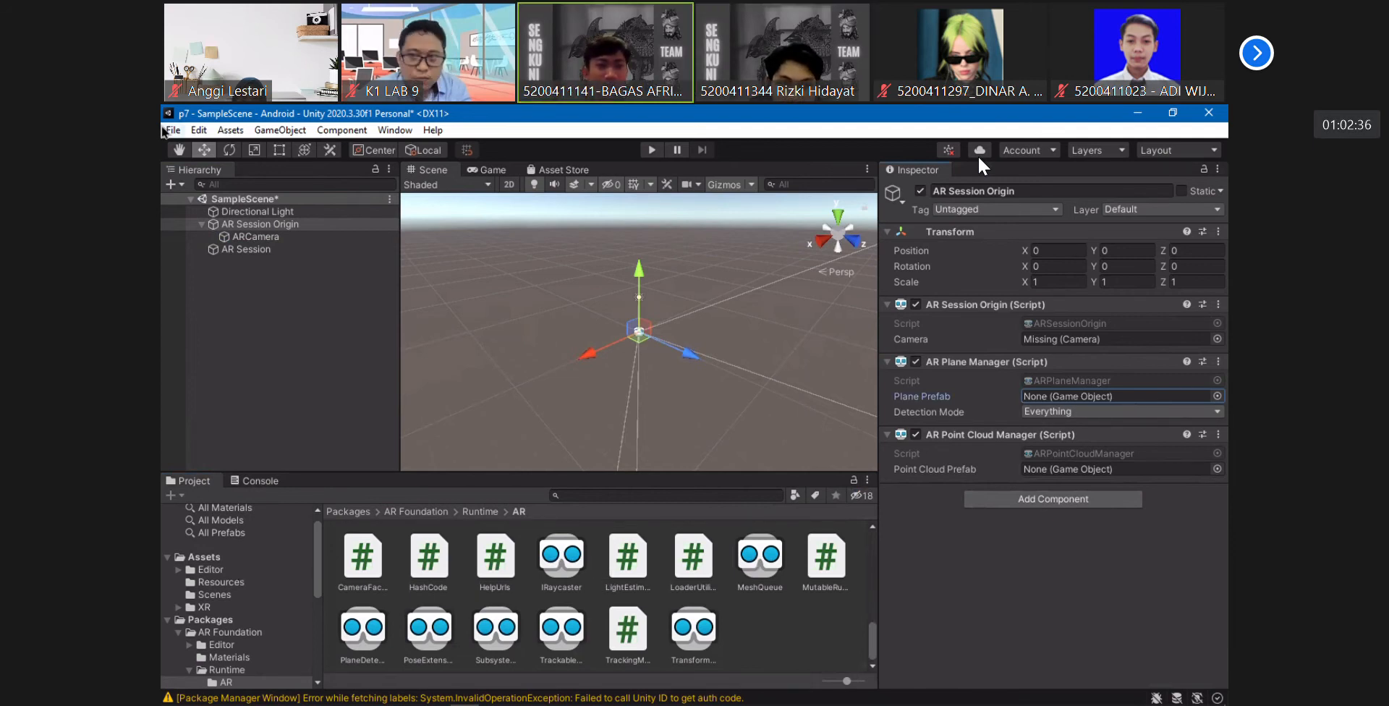
pyautogui.click(193, 173)
pyautogui.click(170, 185)
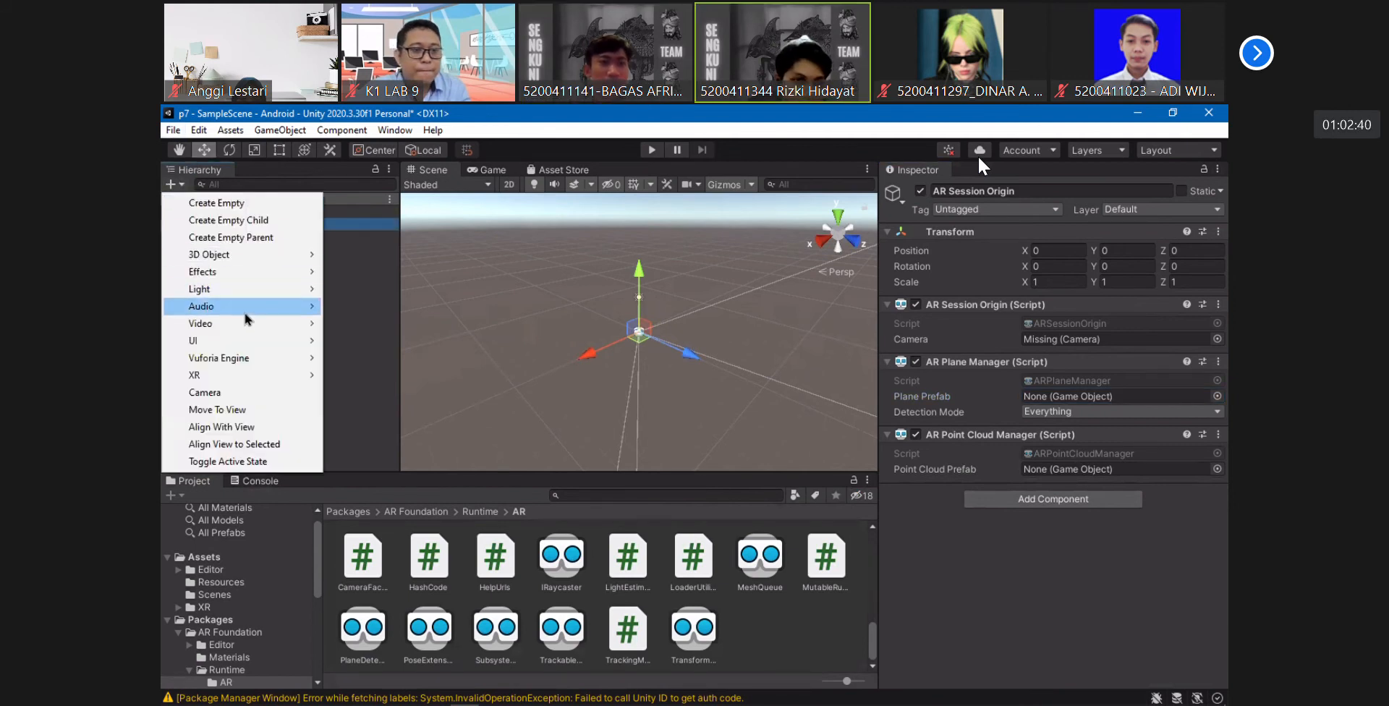
pyautogui.moveTo(257, 376)
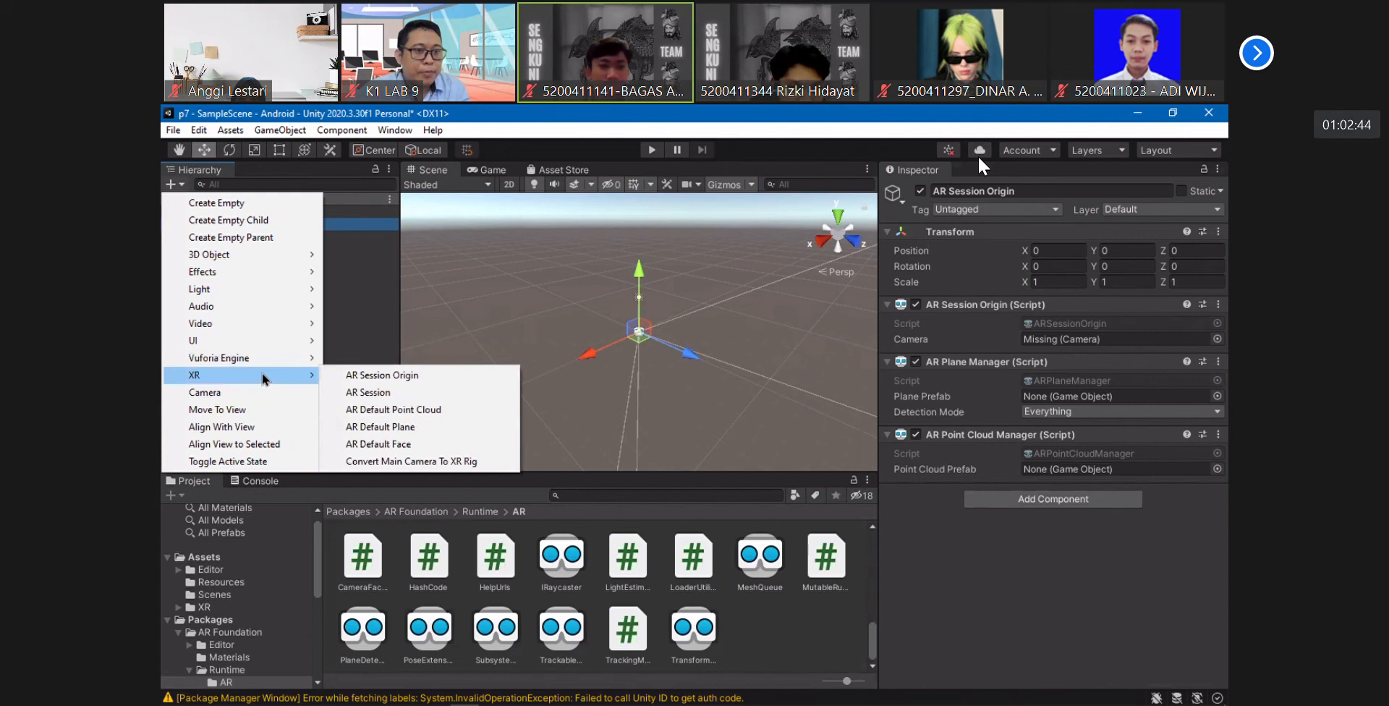
pyautogui.click(396, 410)
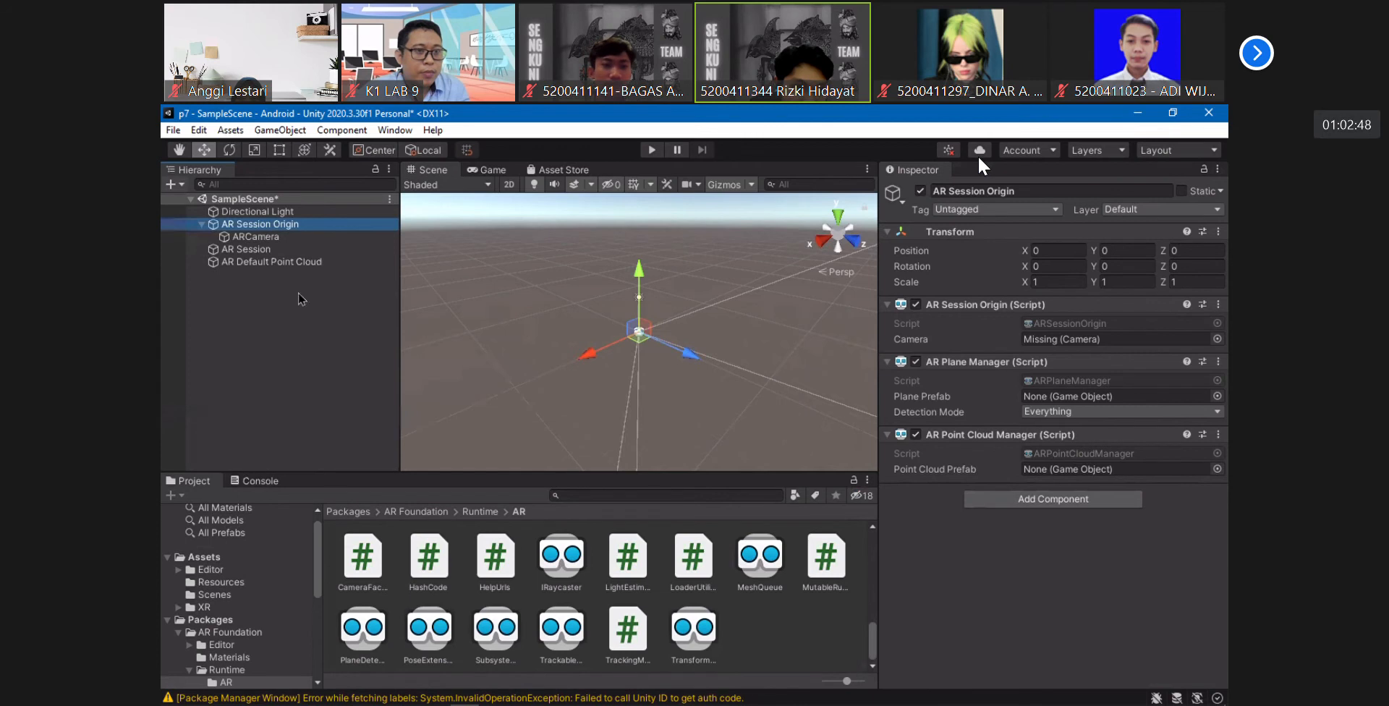
pyautogui.click(170, 183)
pyautogui.moveTo(307, 377)
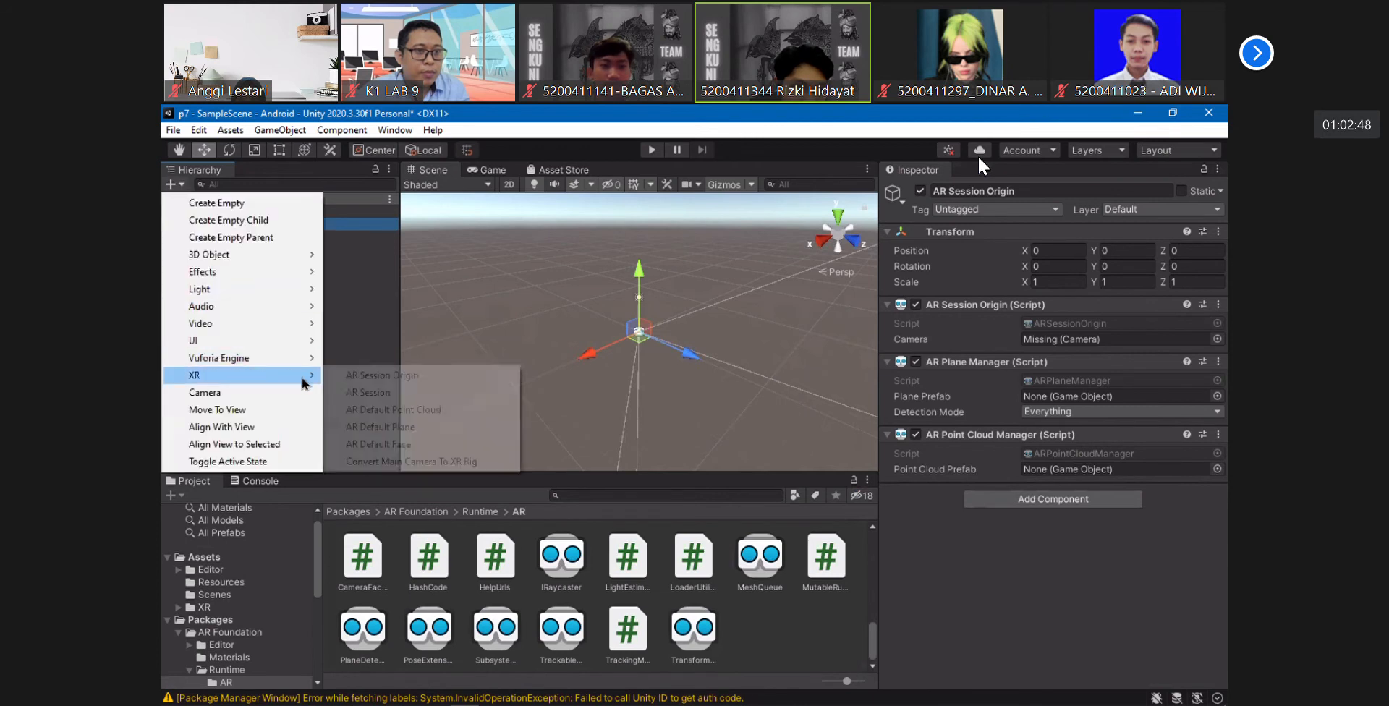
pyautogui.click(384, 429)
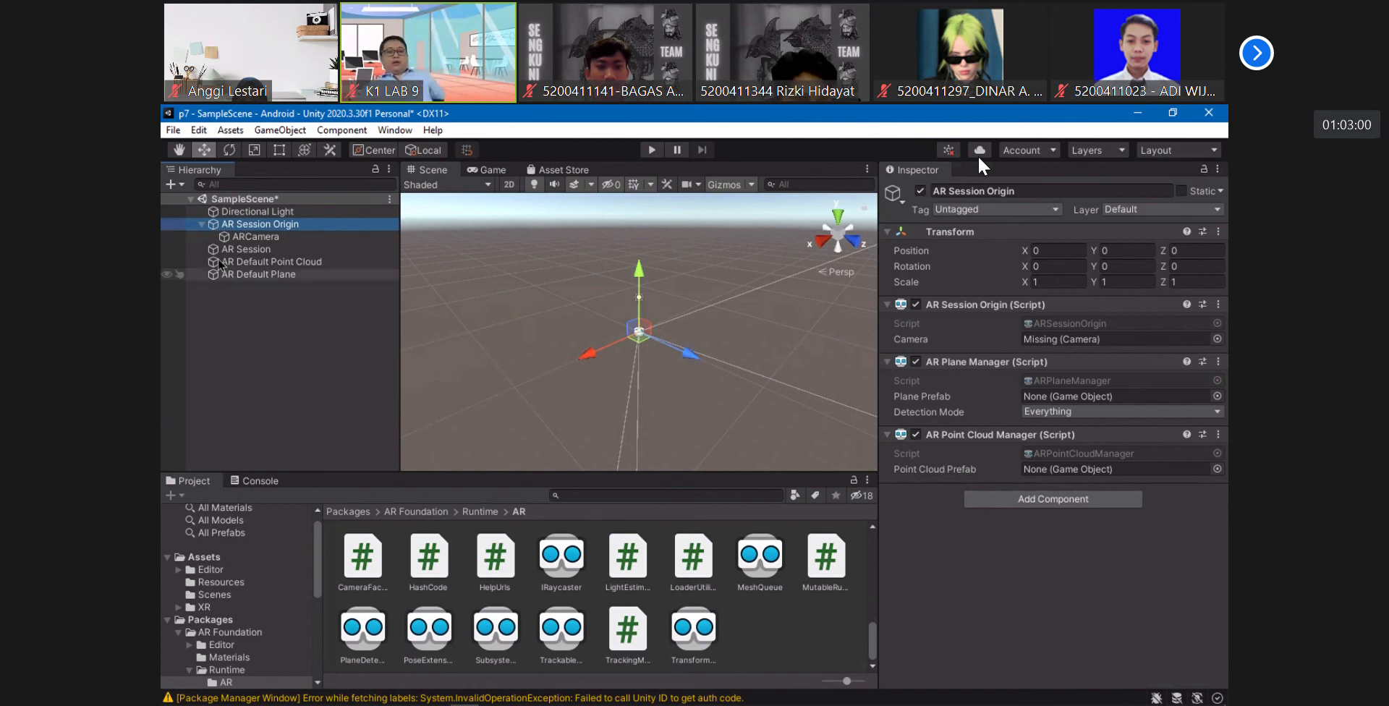
# - Create a folder named Pertemuan7 directly under Assets and open it
pyautogui.click(231, 129)
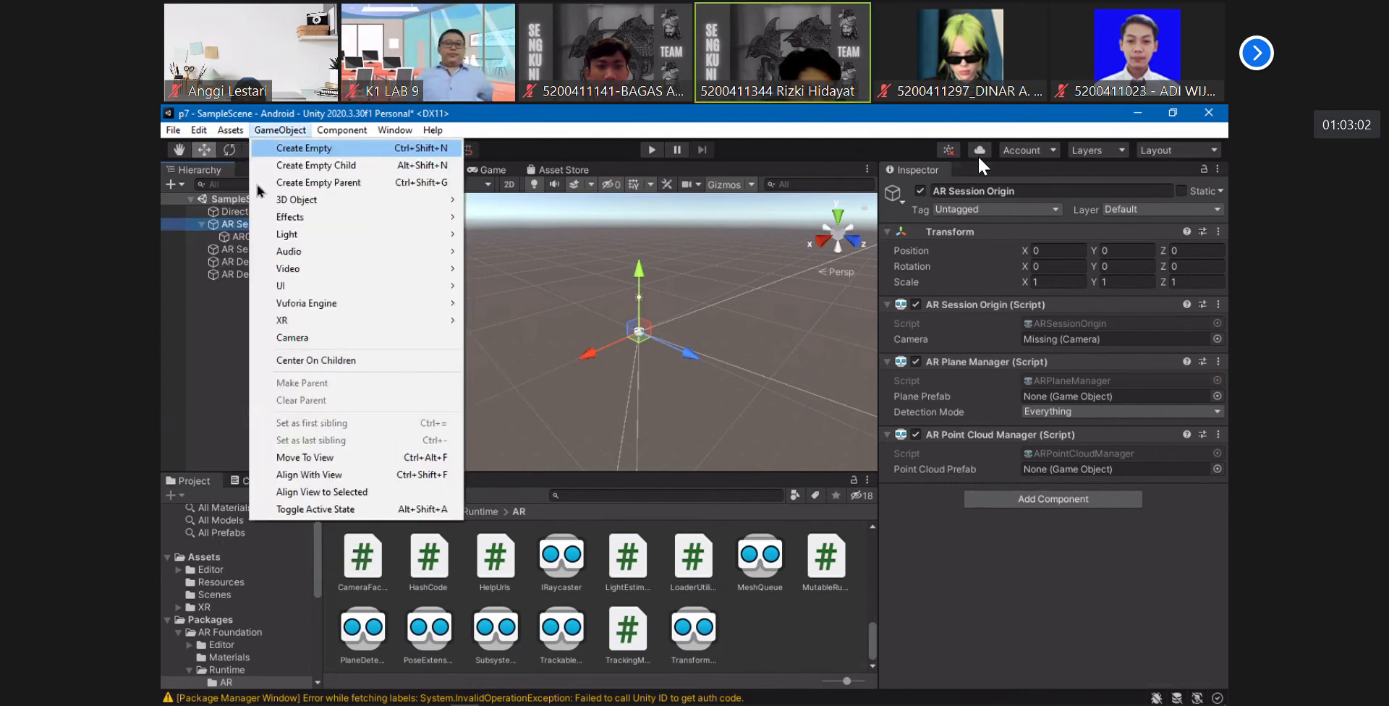
pyautogui.click(306, 571)
pyautogui.click(255, 608)
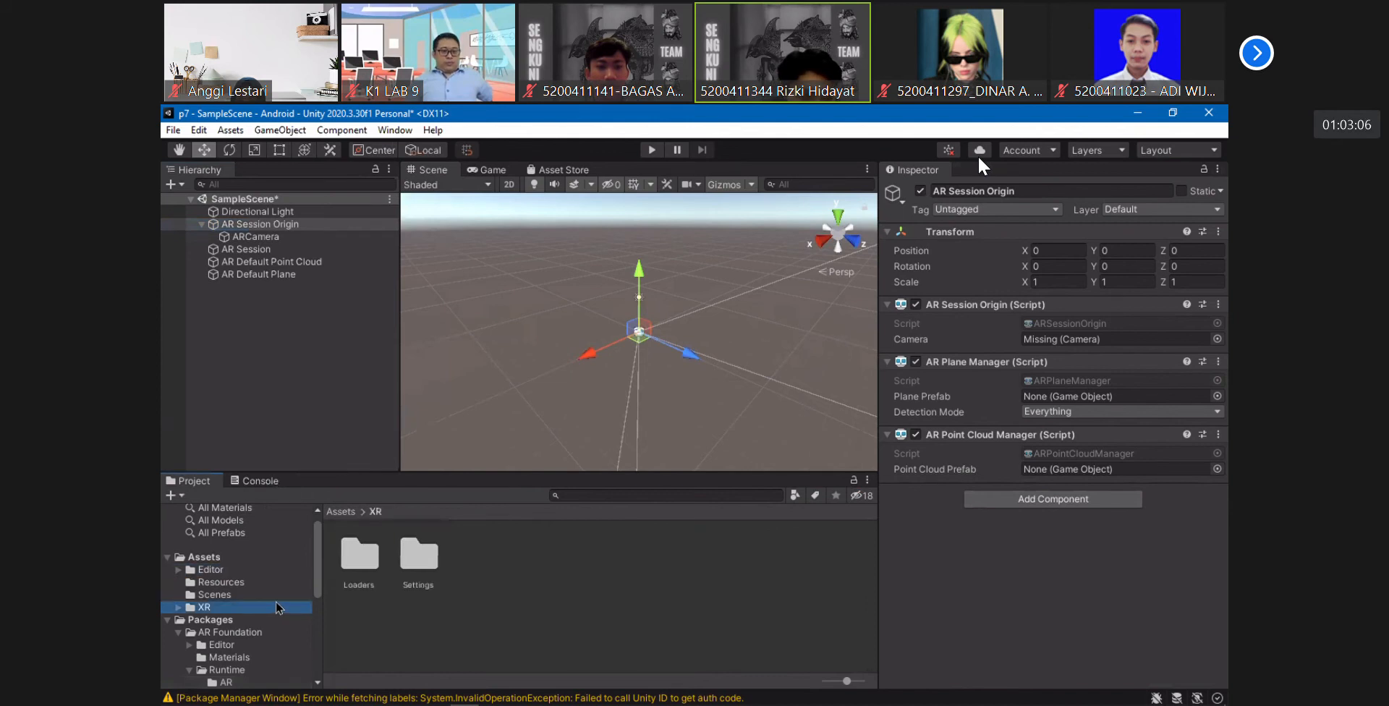
pyautogui.click(210, 559)
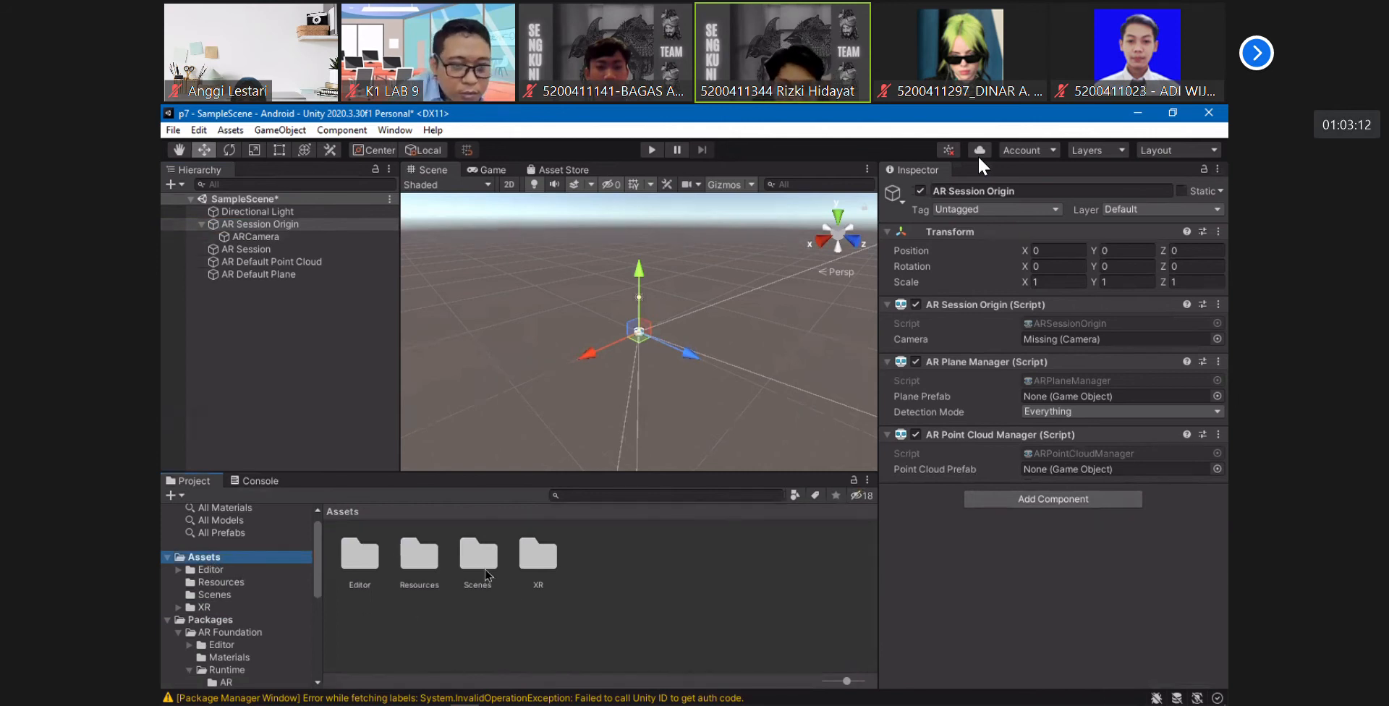
pyautogui.rightClick(619, 568)
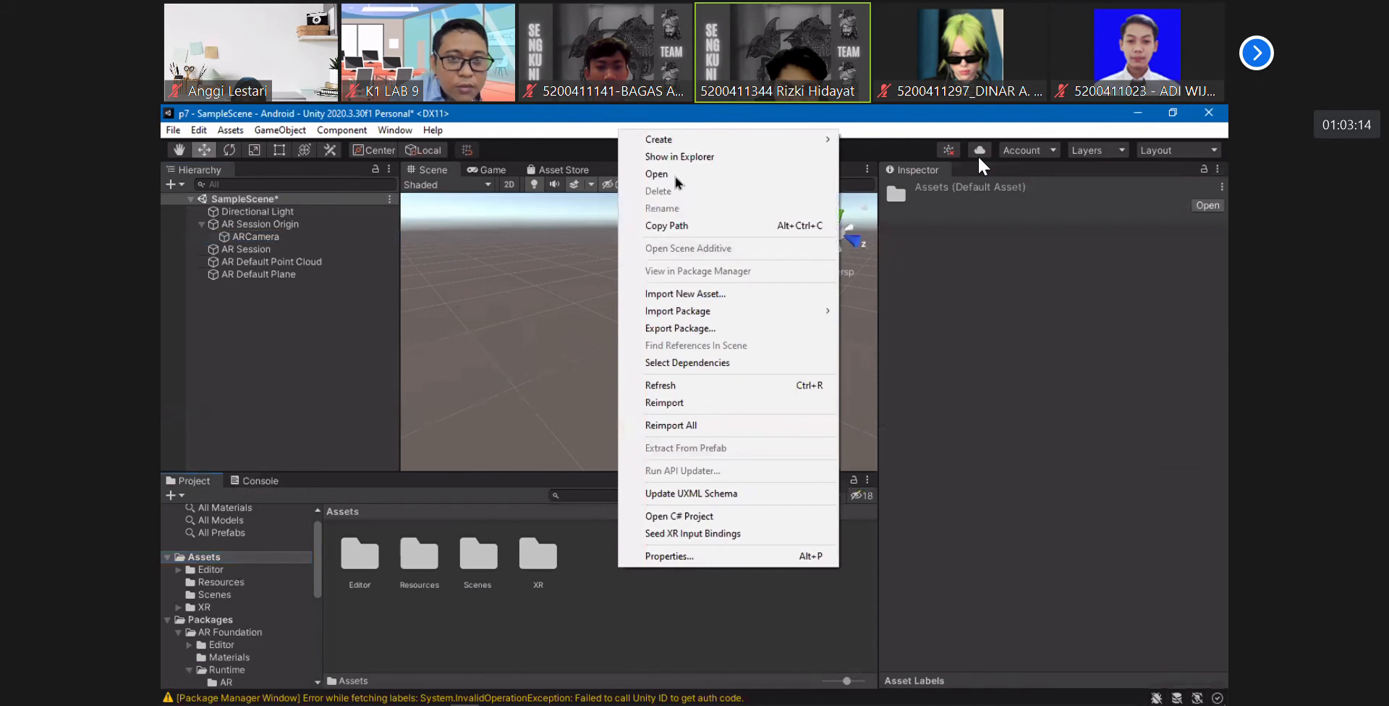
pyautogui.moveTo(692, 145)
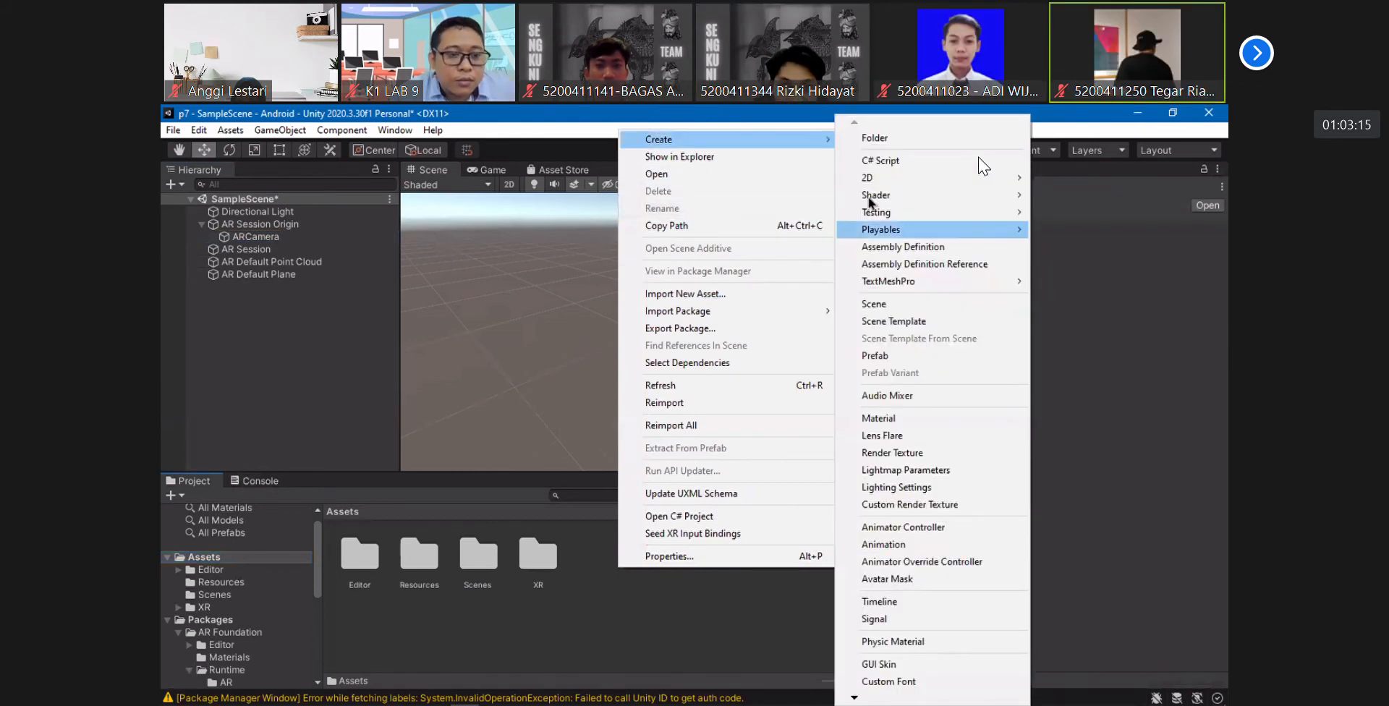
pyautogui.click(896, 142)
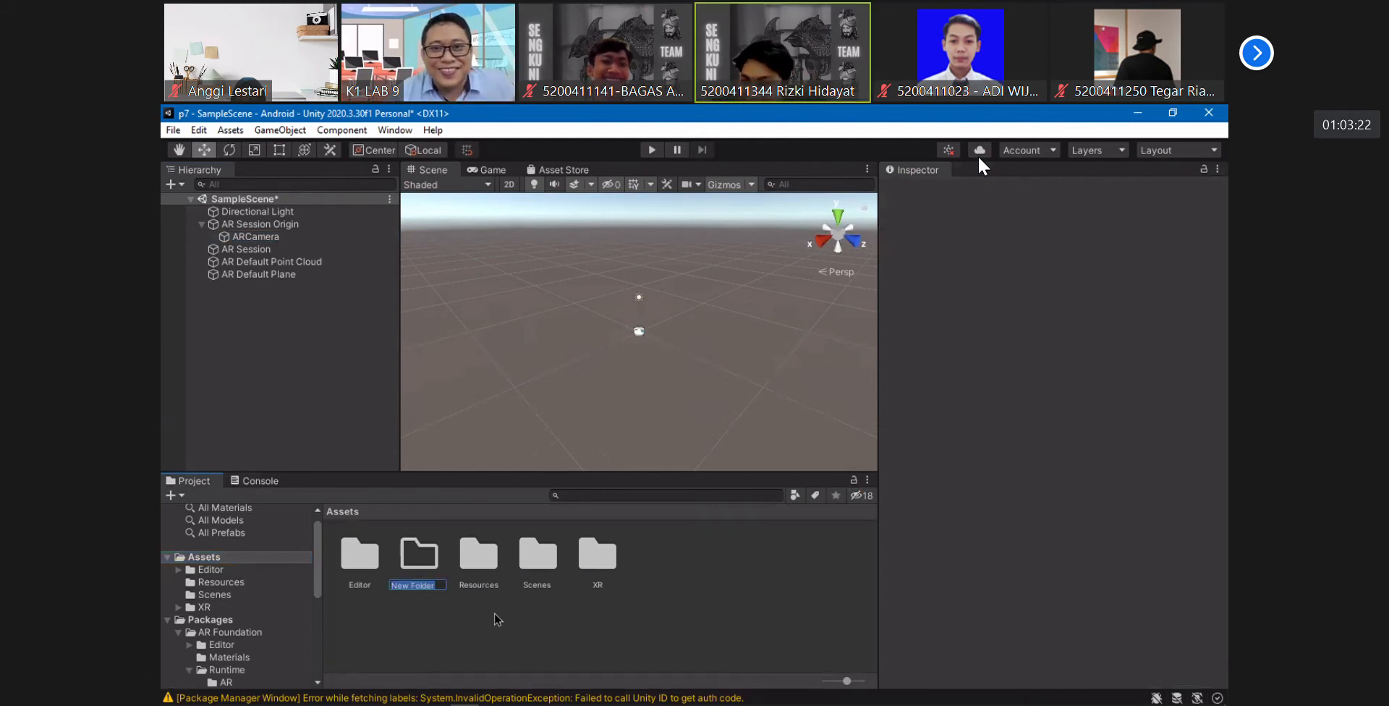
pyautogui.write('Pe')
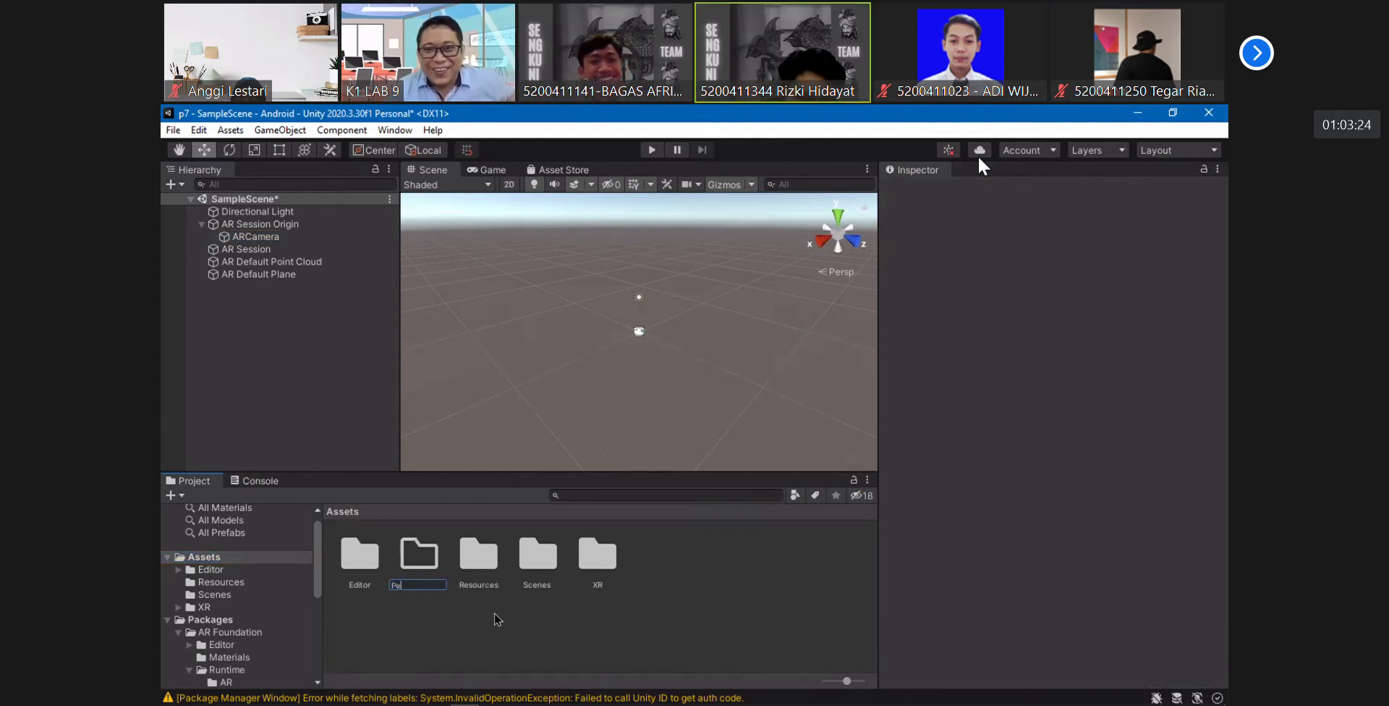
pyautogui.write('rtemuan')
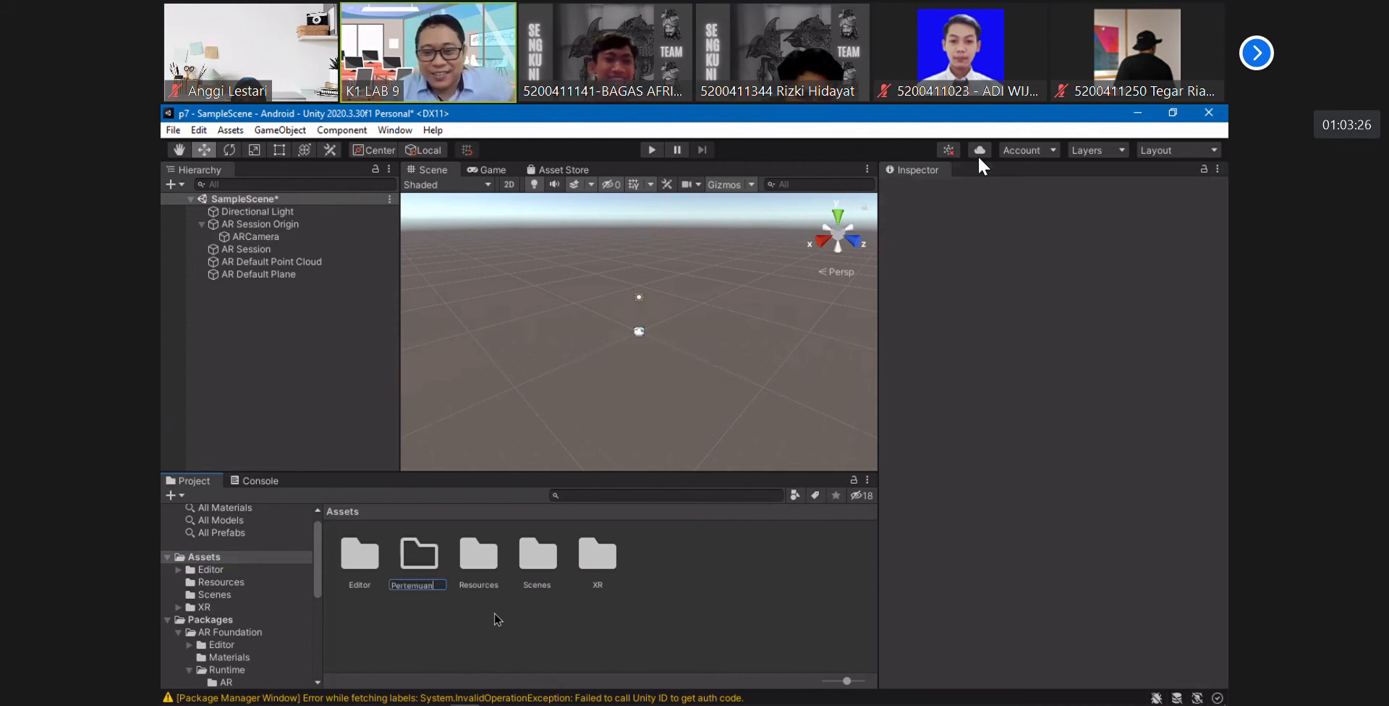
pyautogui.write('7')
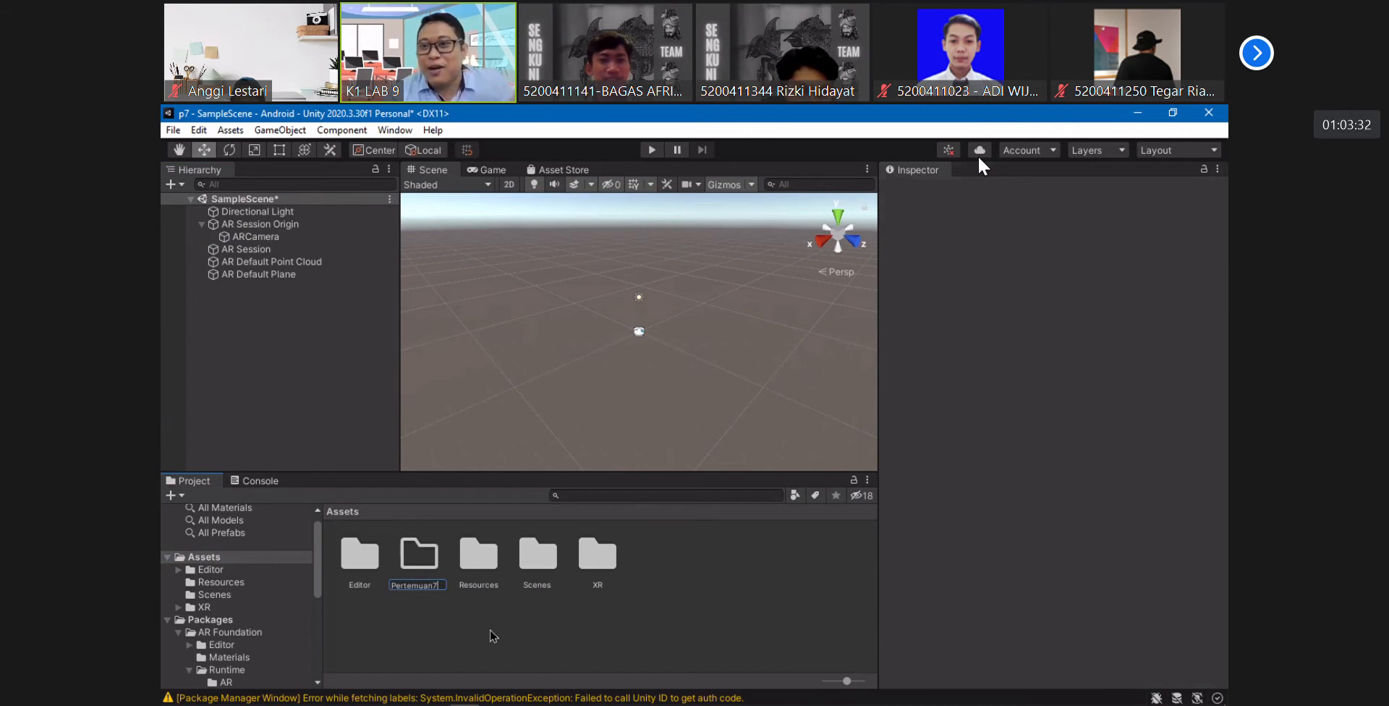
pyautogui.press('Return')
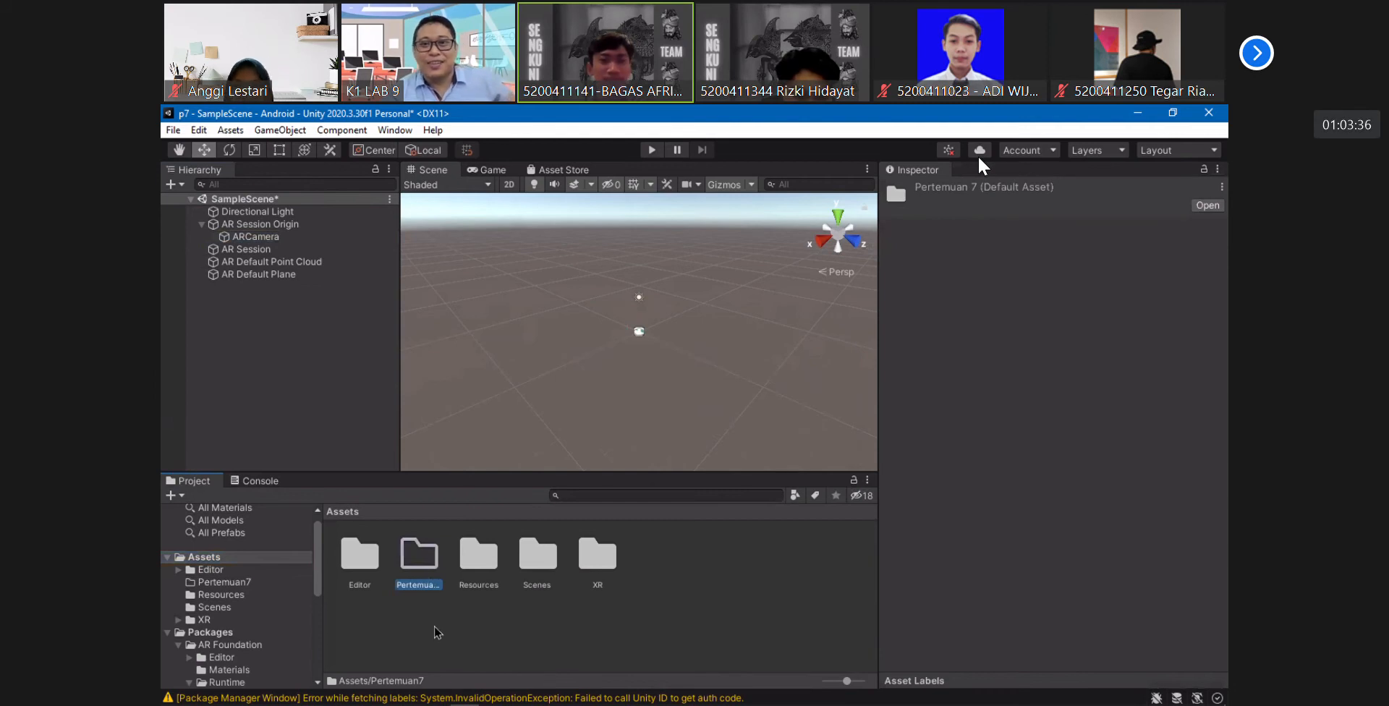
pyautogui.hotkey('alt', 'Tab')
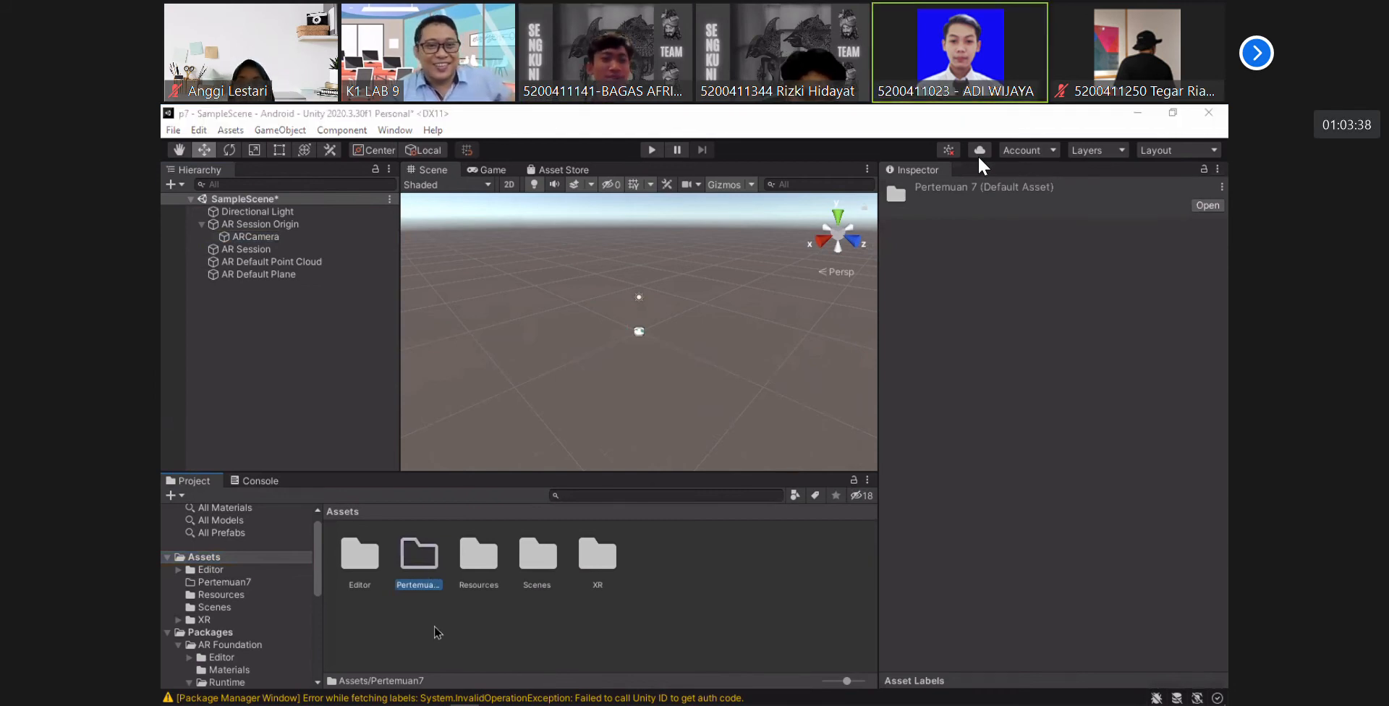
pyautogui.doubleClick(421, 555)
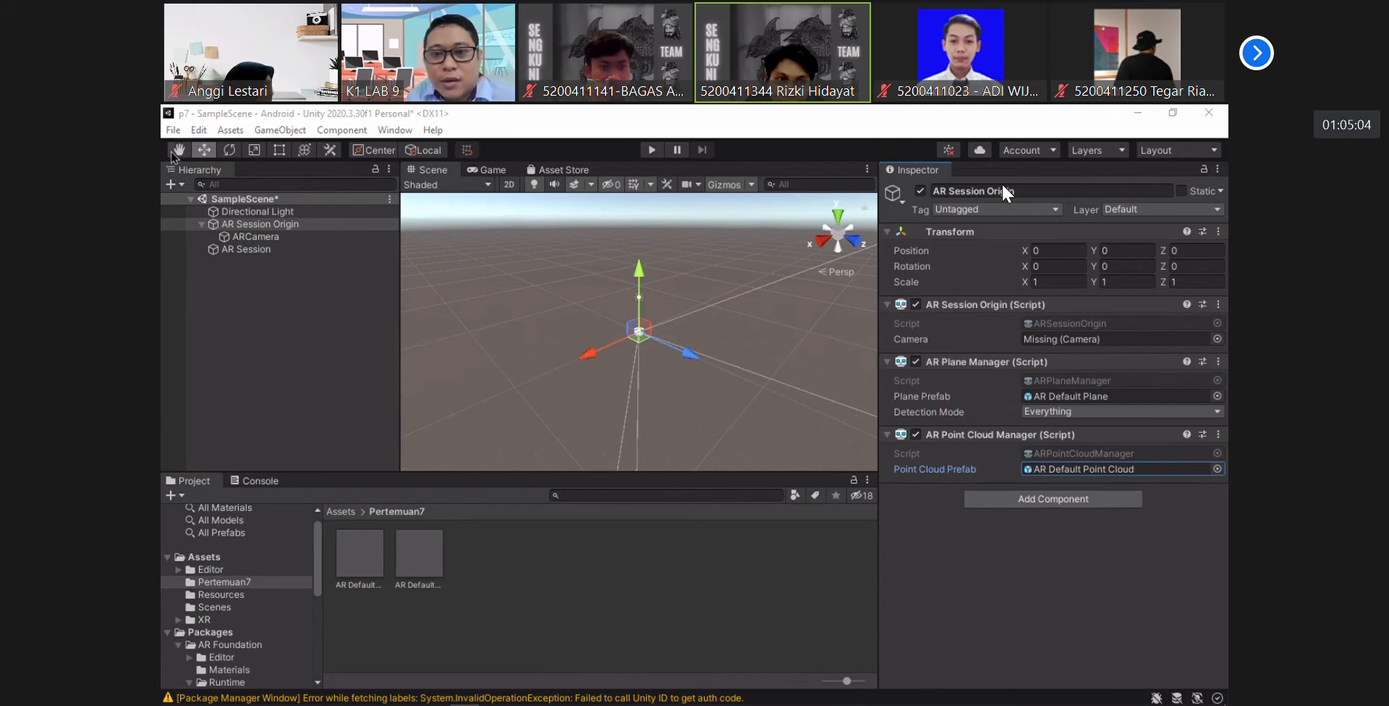
# - Open the project's Player settings from the Android build settings and collapse the Icon section
pyautogui.click(173, 130)
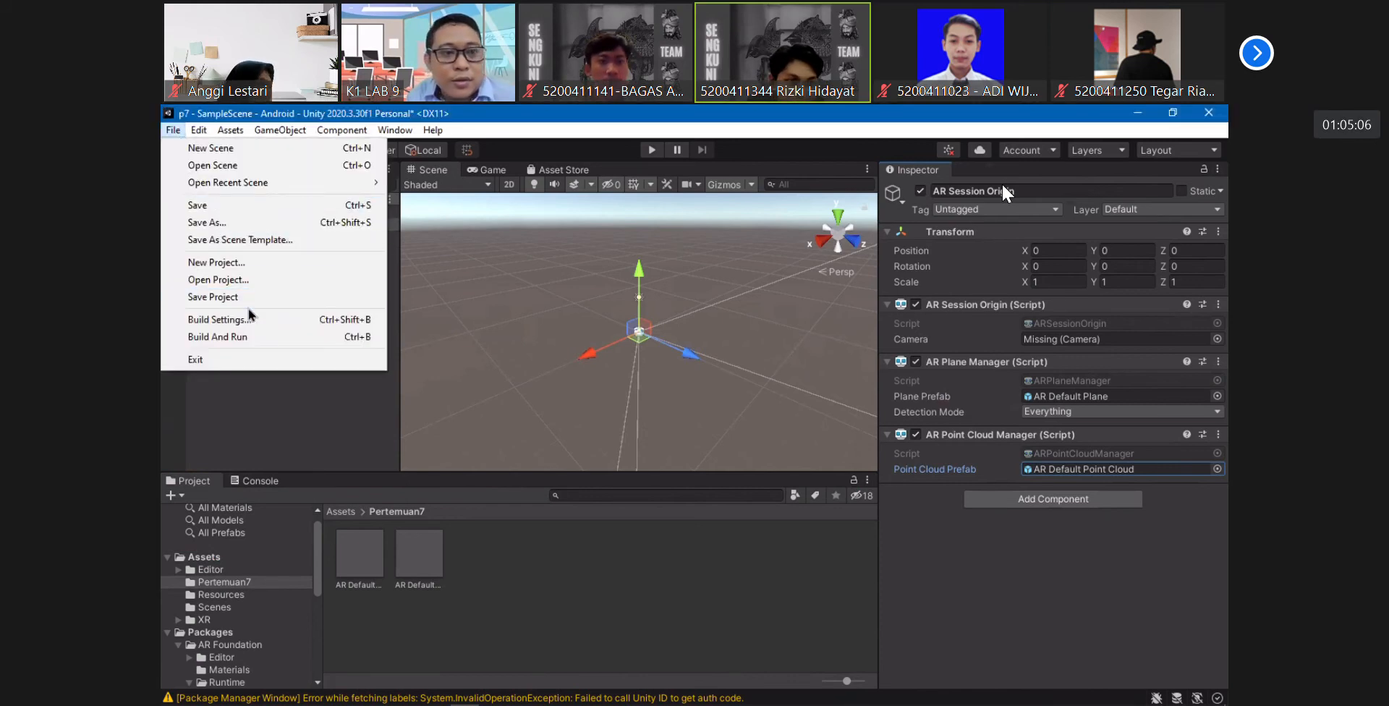
pyautogui.click(217, 320)
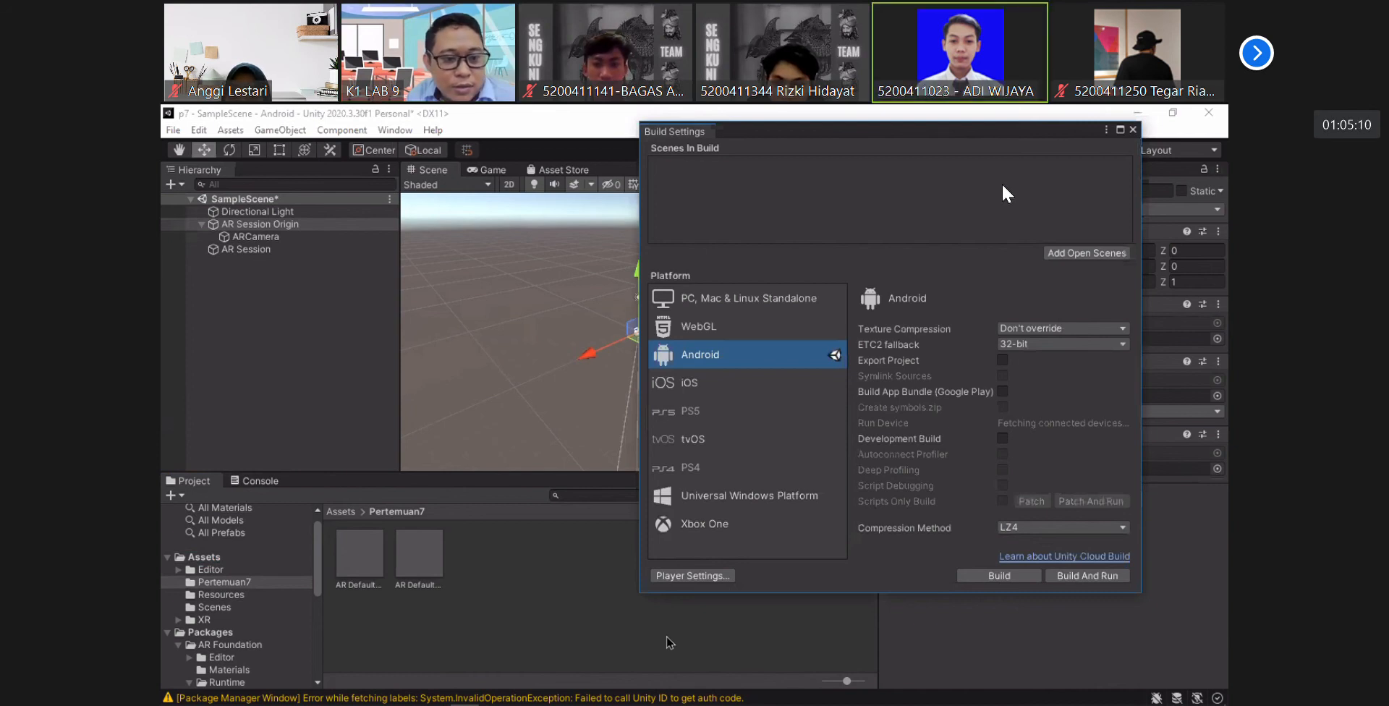
pyautogui.click(705, 577)
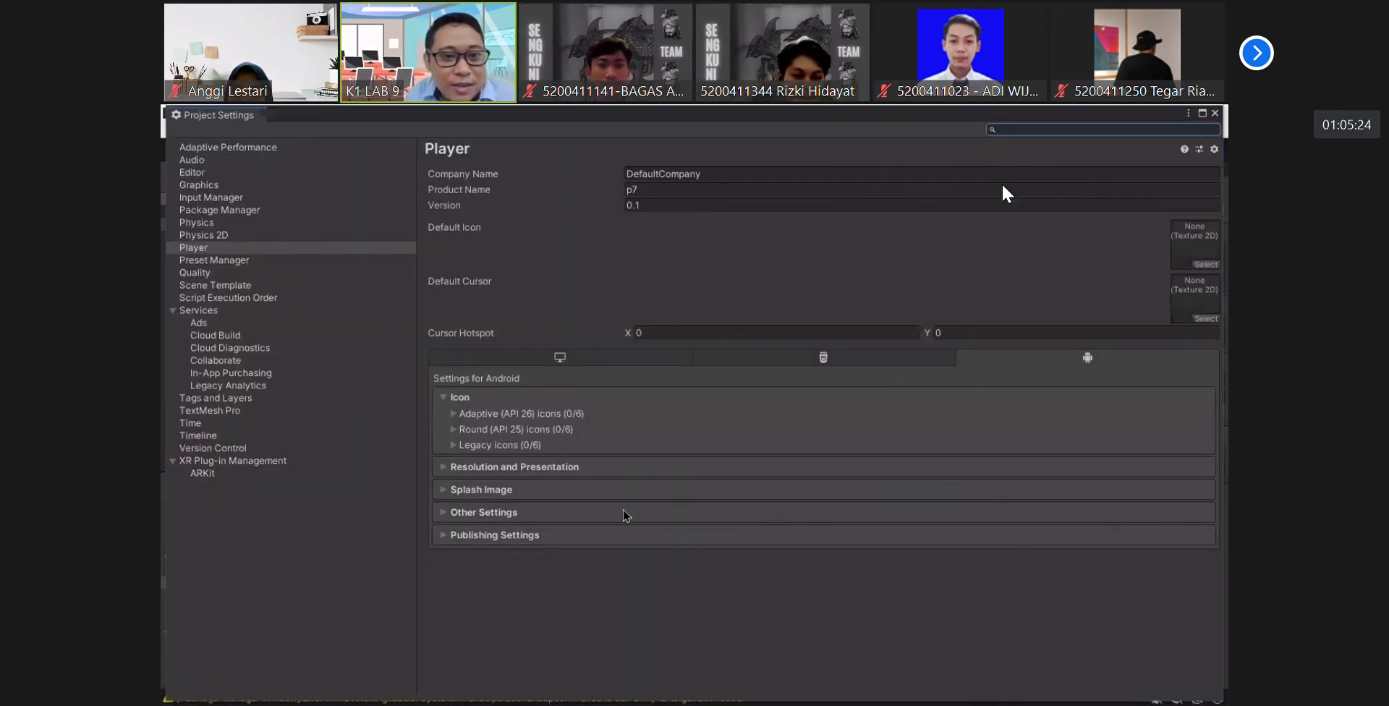
pyautogui.click(443, 397)
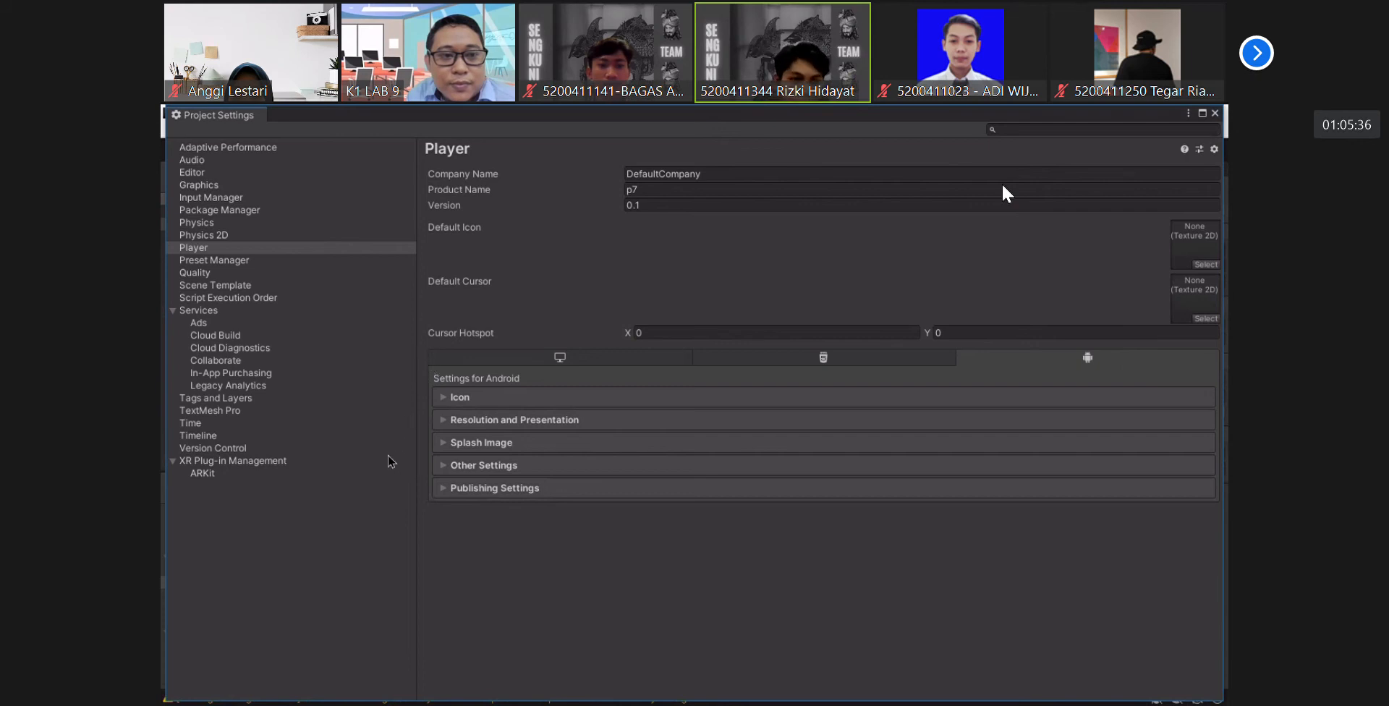
pyautogui.click(220, 250)
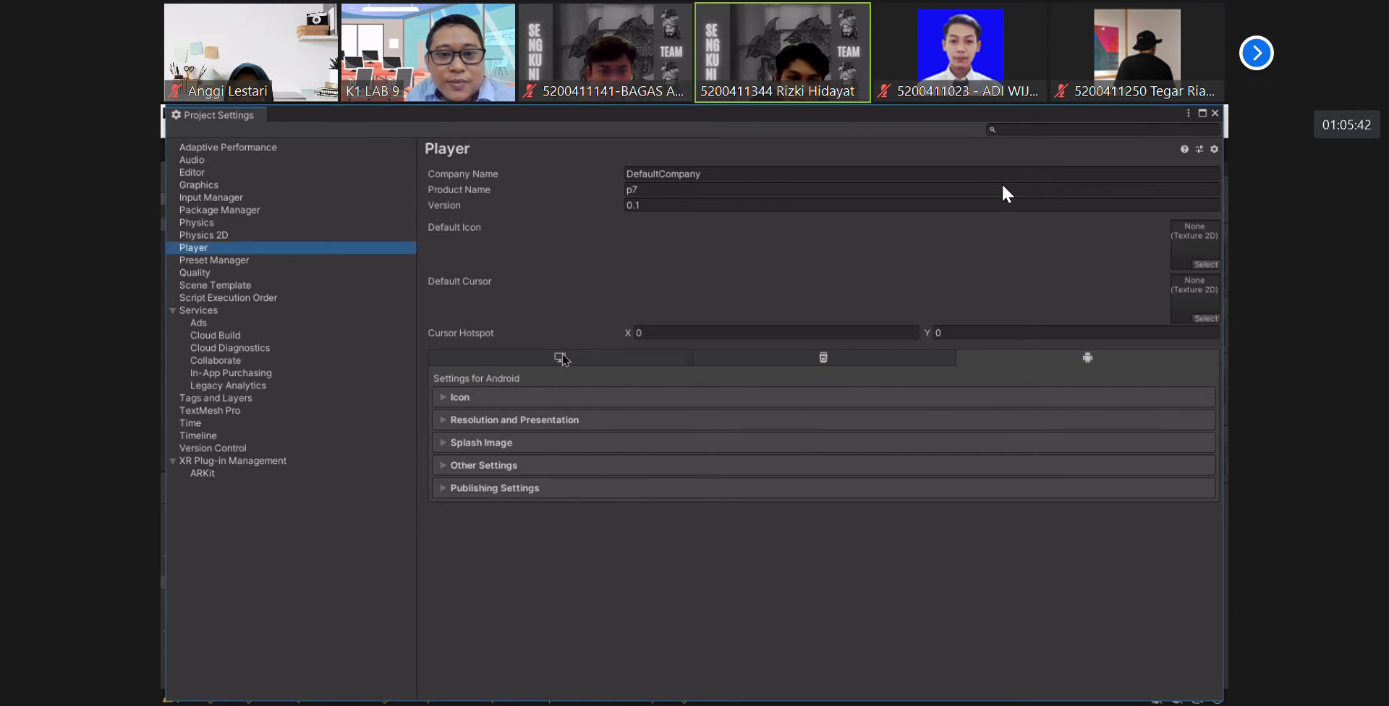
# - Look through the Player settings for standalone, WebGL and Android, and expand Other Settings for Android
pyautogui.click(622, 358)
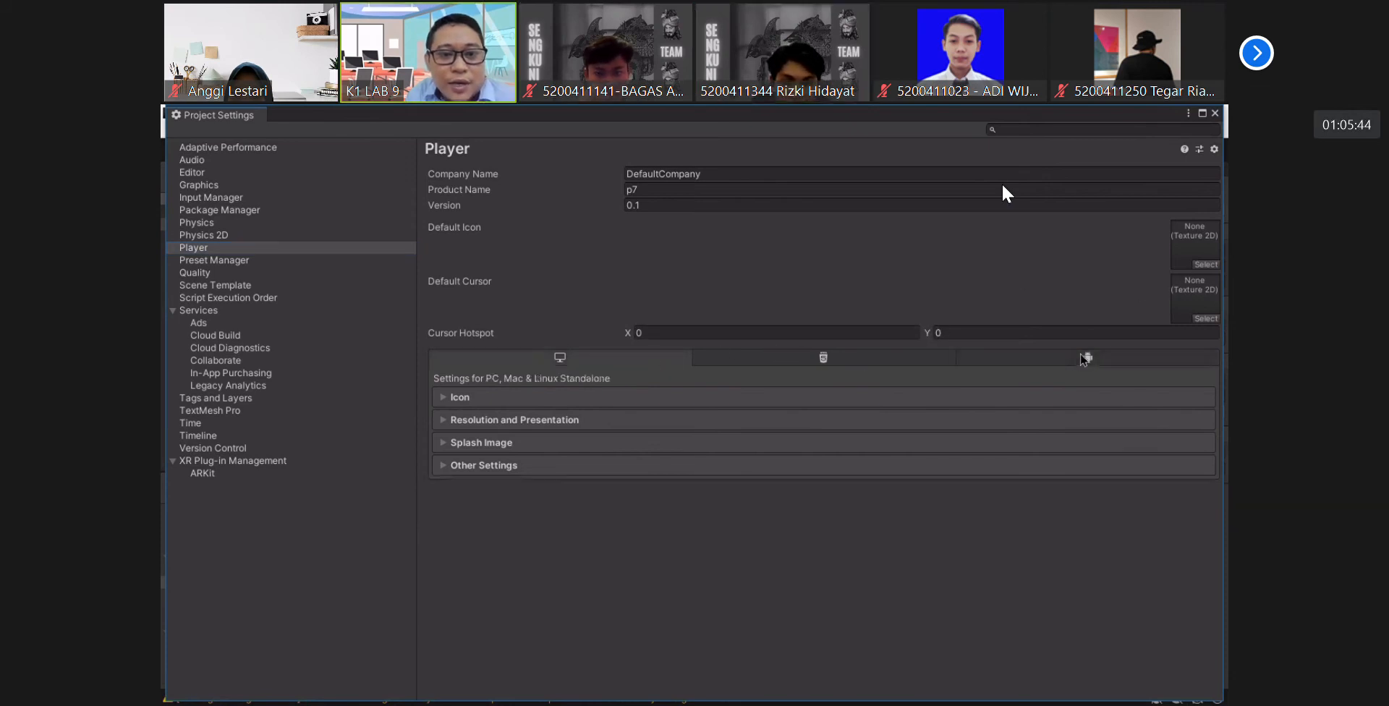
pyautogui.click(1085, 357)
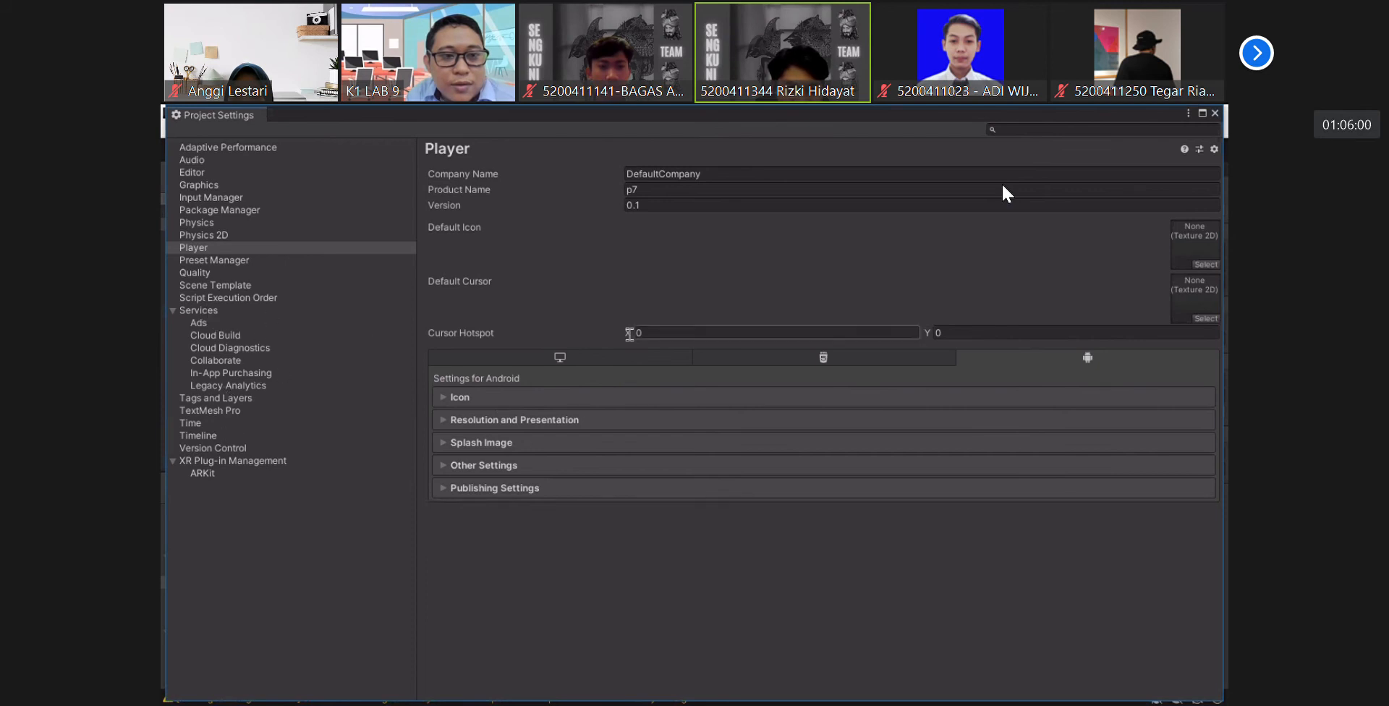
pyautogui.click(788, 358)
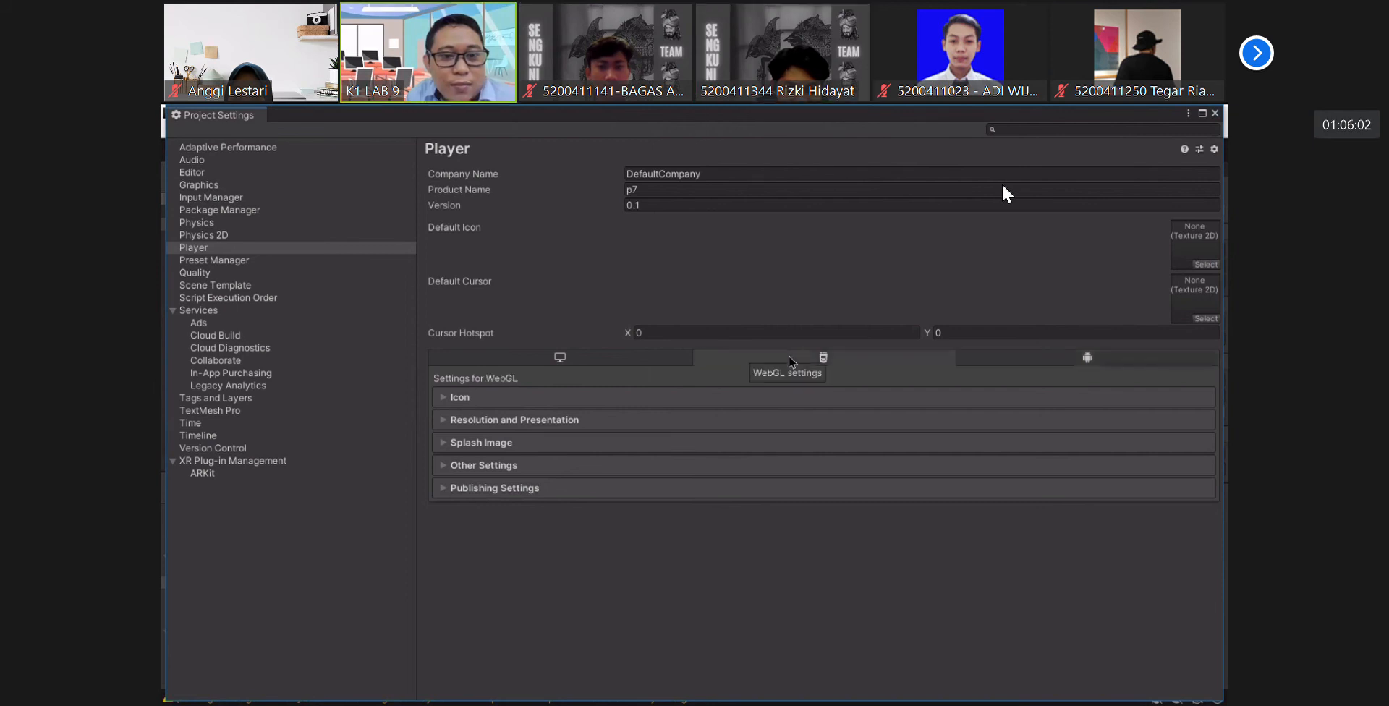
pyautogui.click(1063, 357)
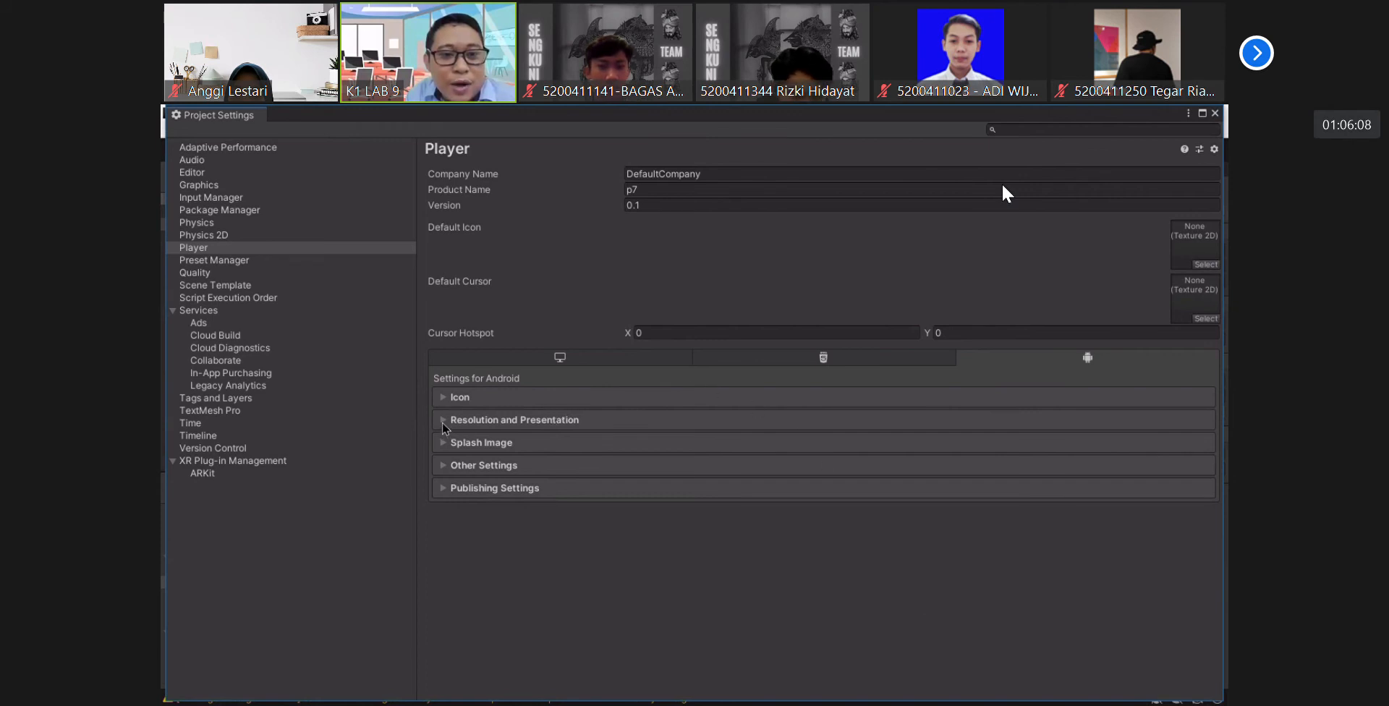
pyautogui.click(449, 465)
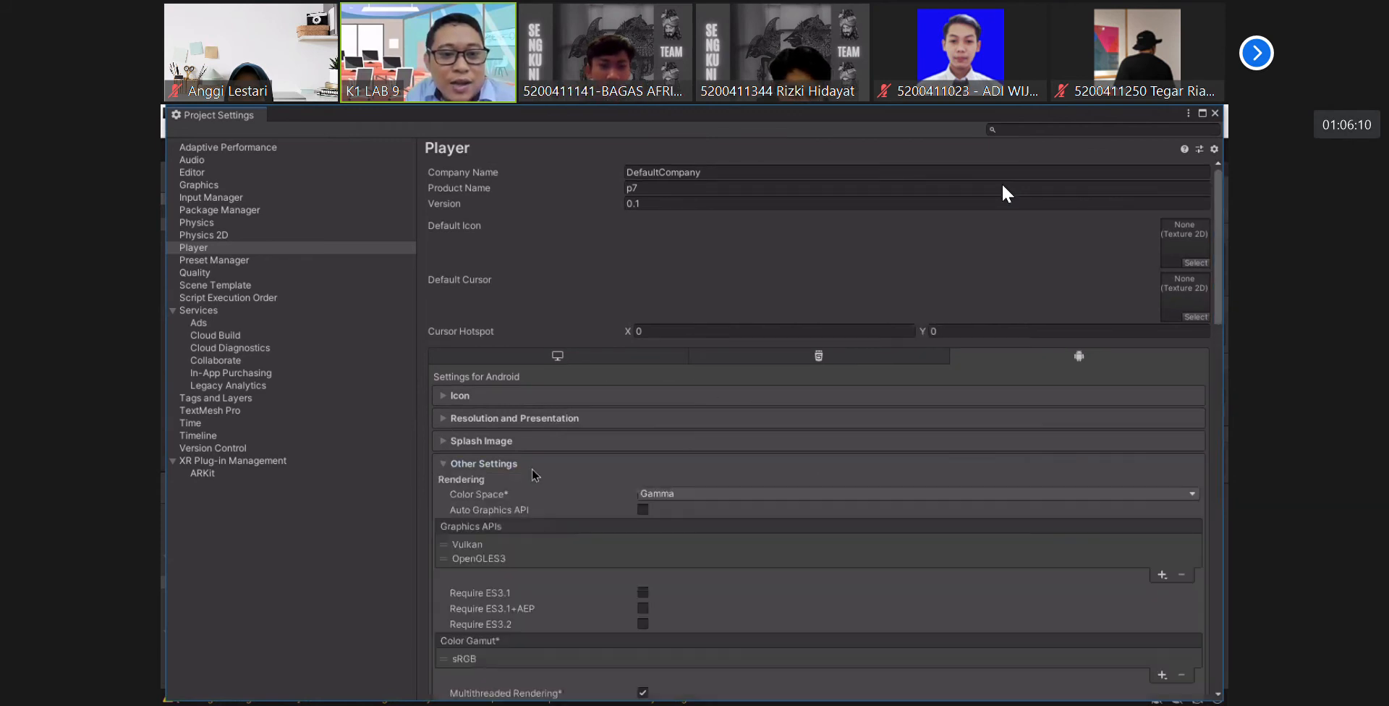
# - Remove Vulkan from the Graphics APIs in the Android player settings
pyautogui.scroll(-3, 550, 472)
pyautogui.scroll(-2, 596, 475)
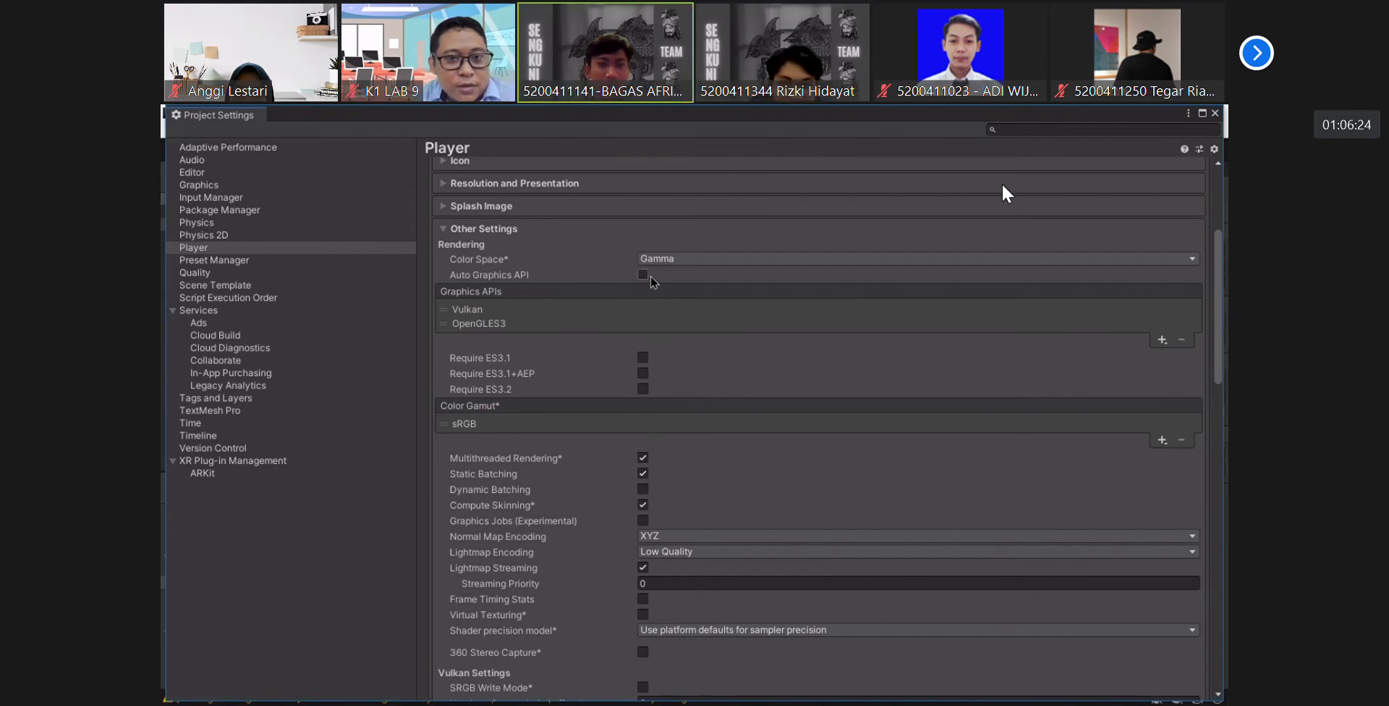
pyautogui.click(676, 258)
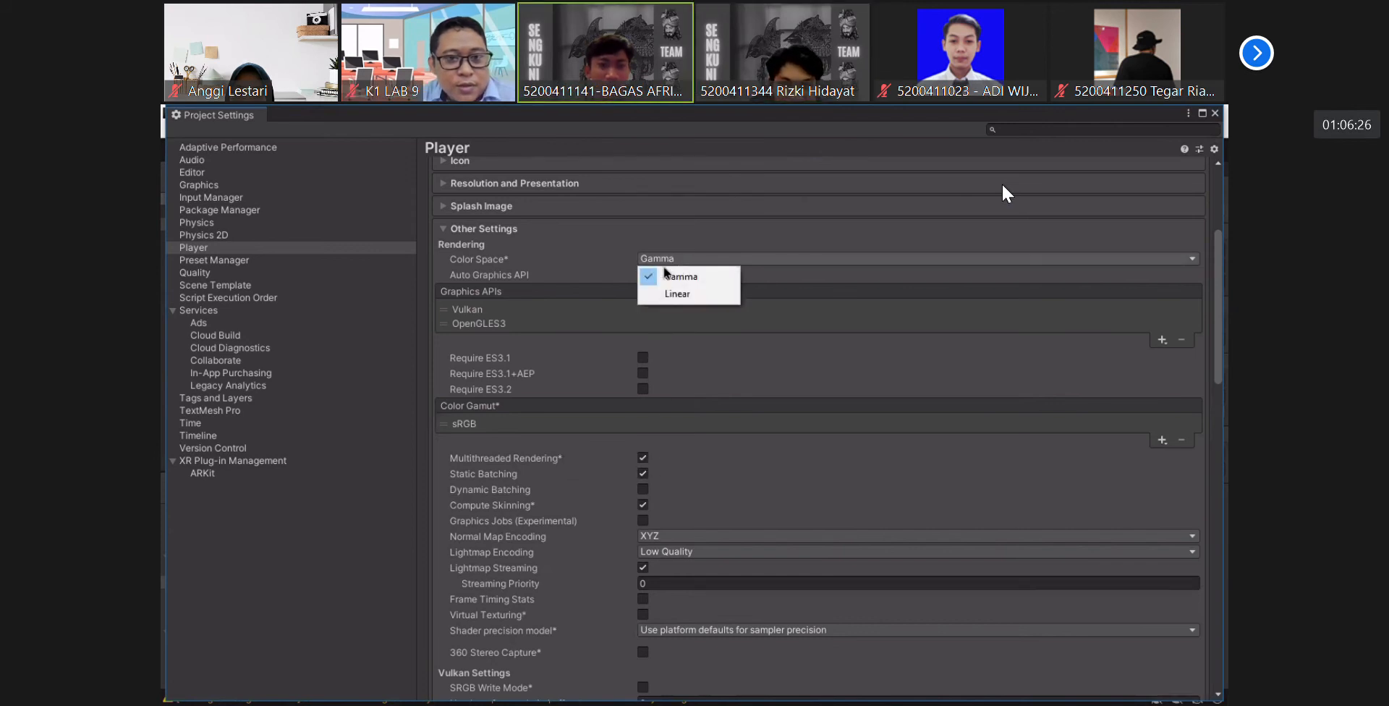
pyautogui.click(619, 263)
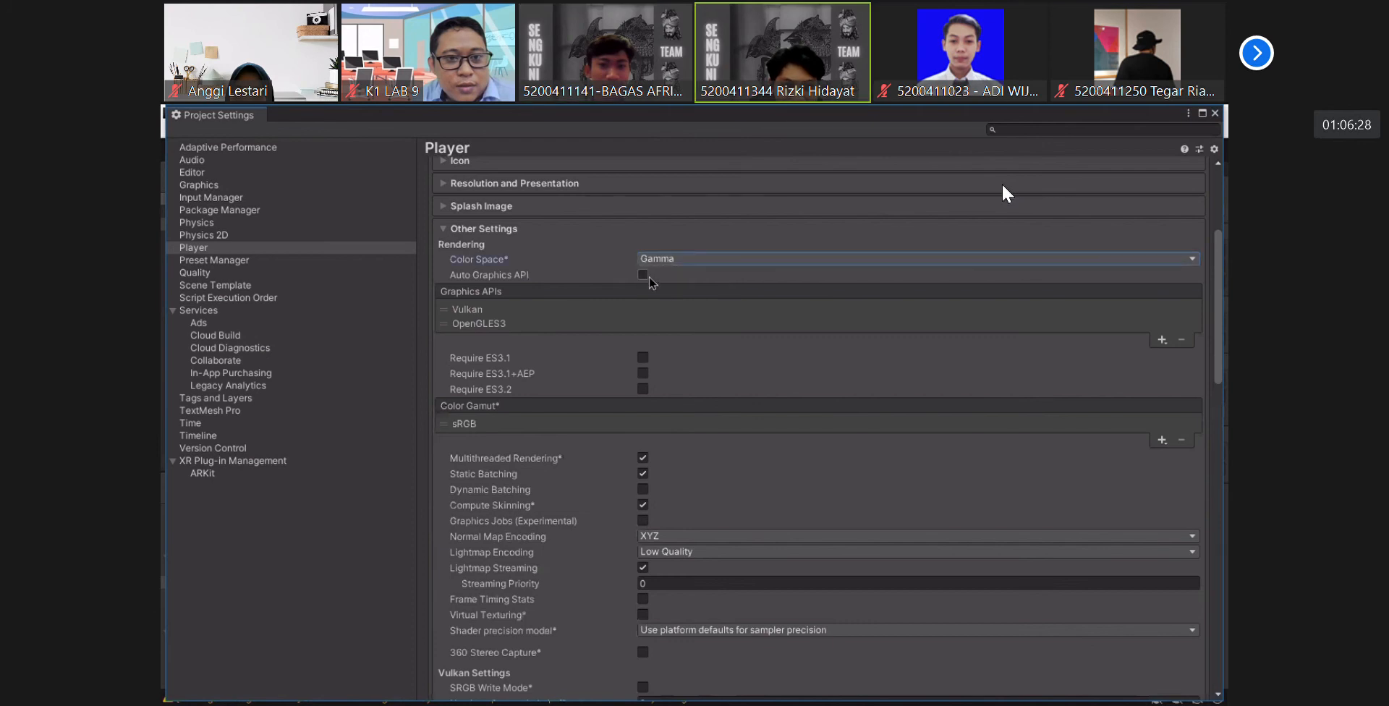
pyautogui.click(472, 309)
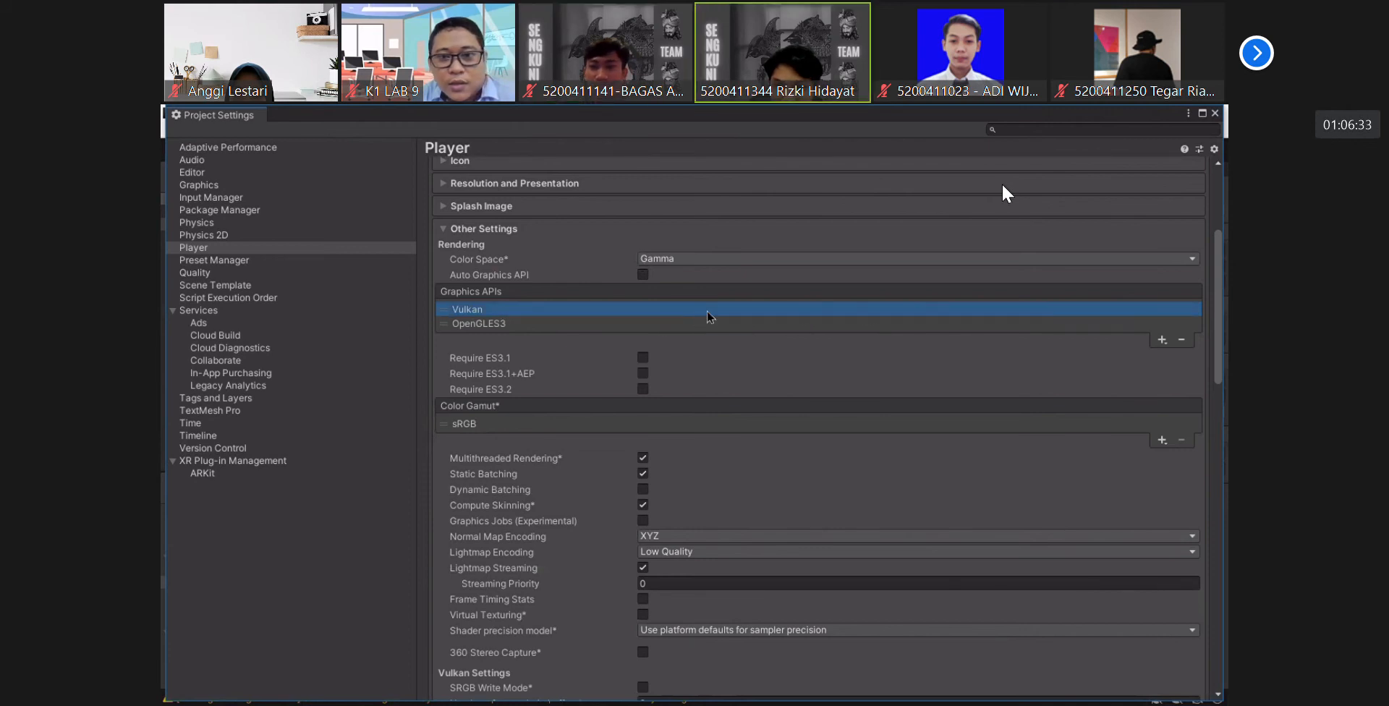
pyautogui.click(1184, 342)
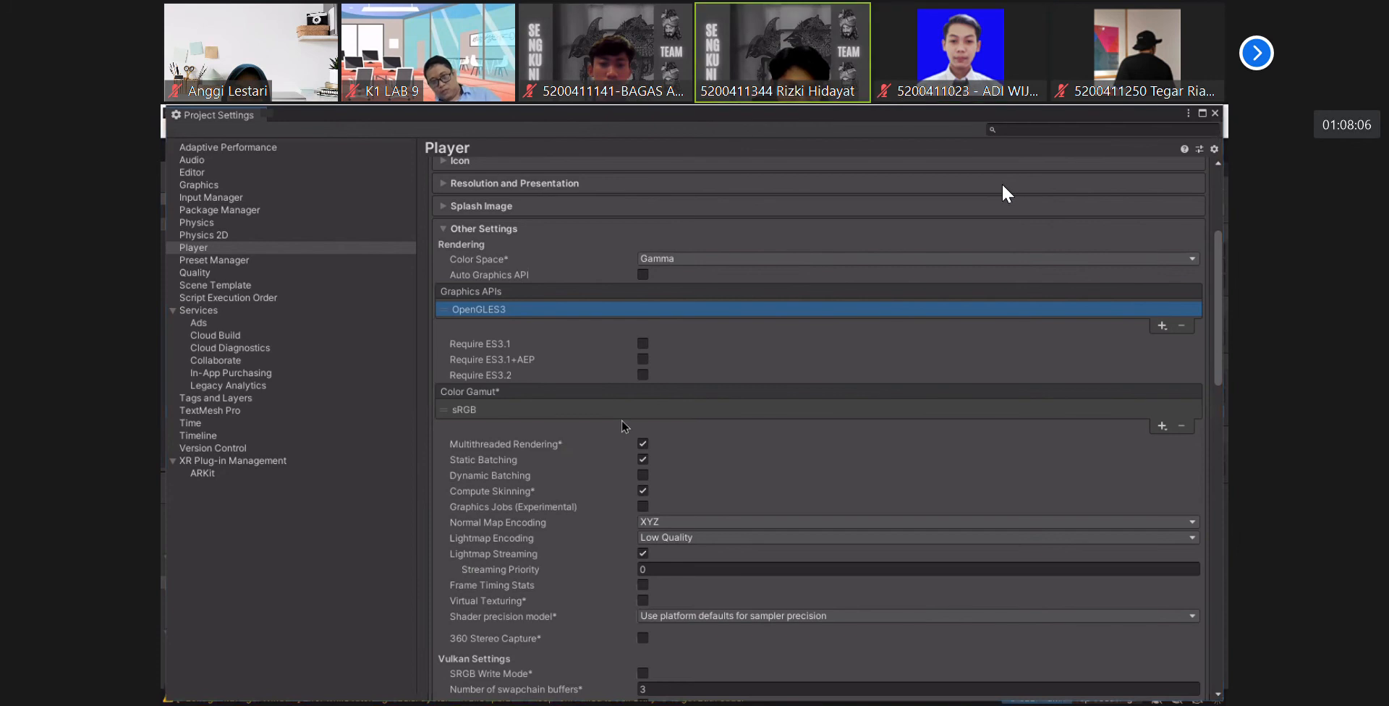
# - Set the Android minimum API level to Android 7.0 'Nougat' (API level 24)
pyautogui.scroll(-10, 631, 436)
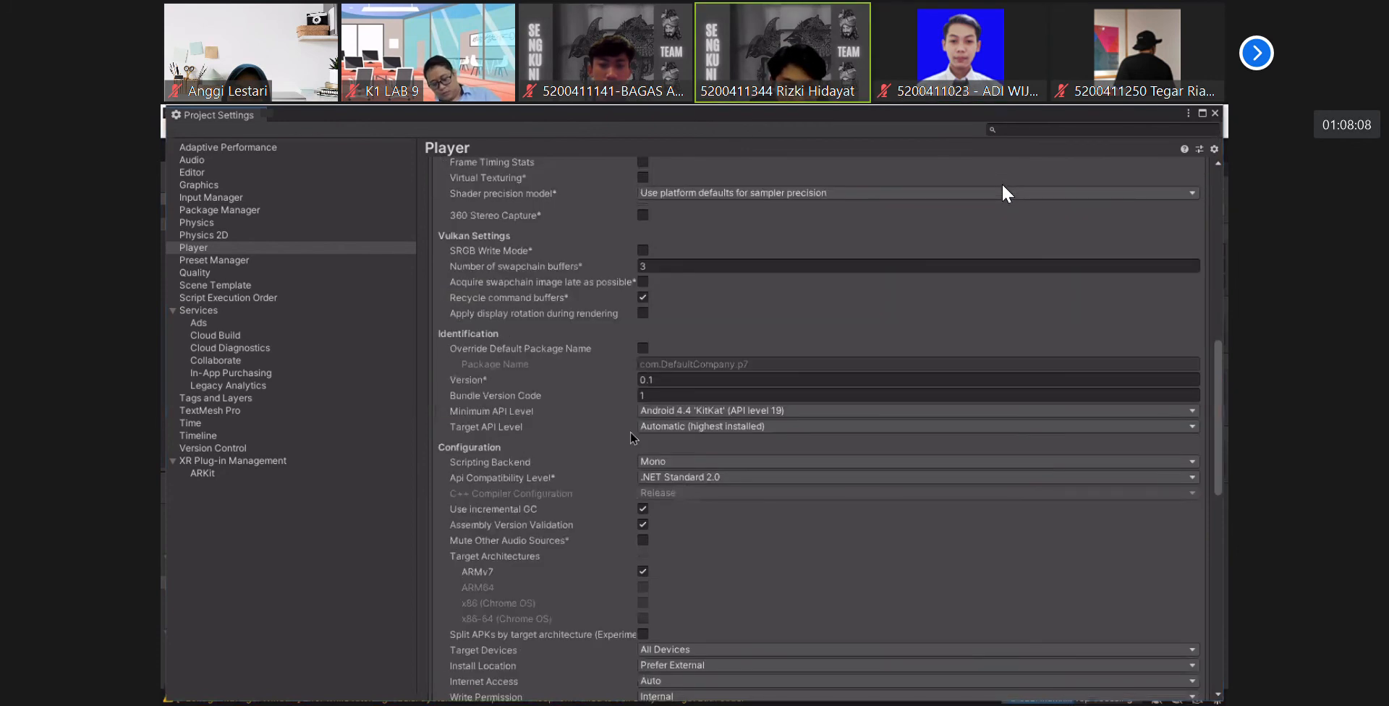
pyautogui.scroll(-3, 634, 437)
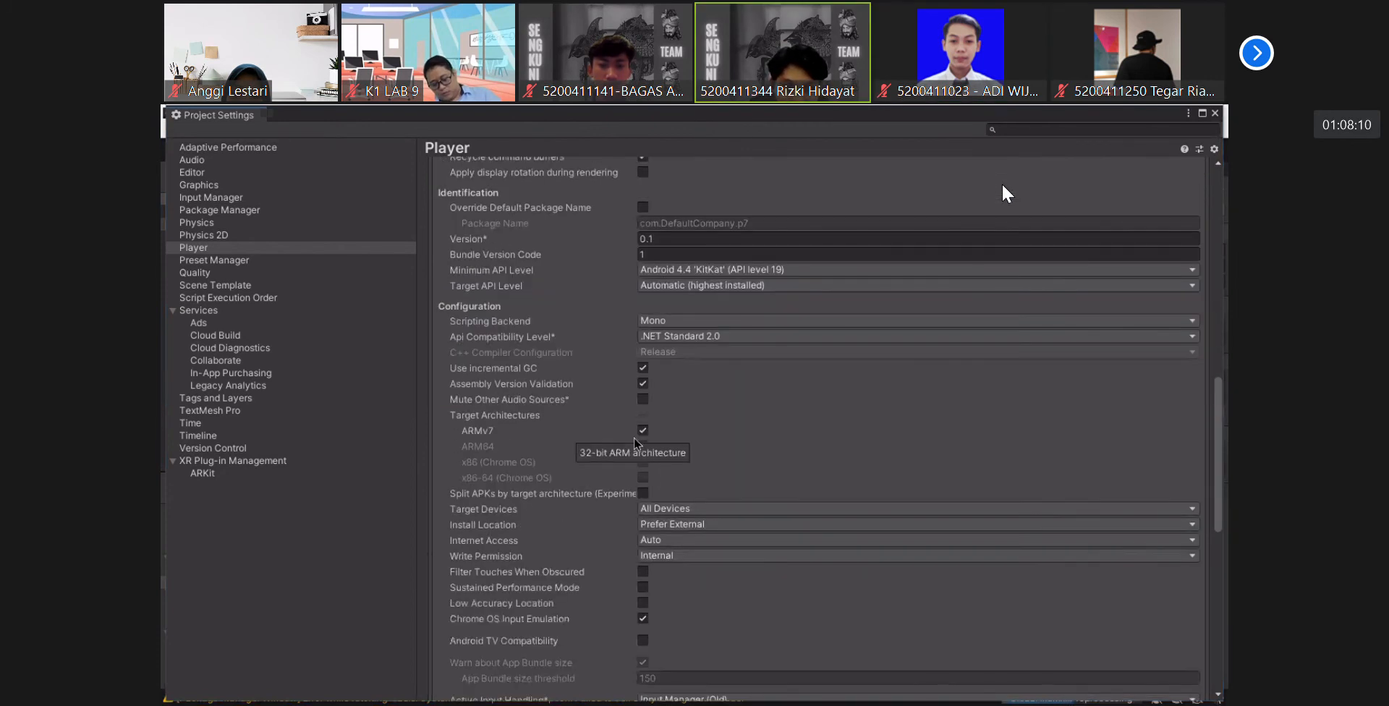
pyautogui.click(725, 275)
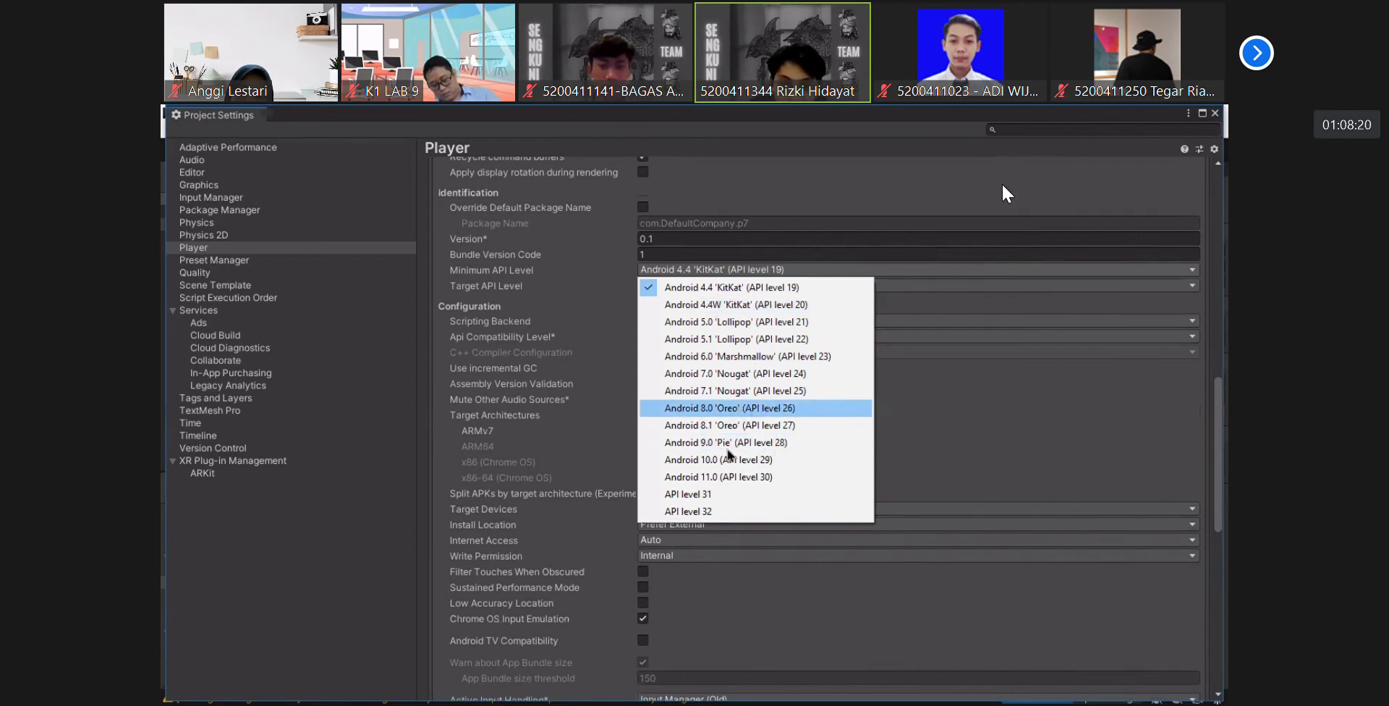
pyautogui.click(733, 374)
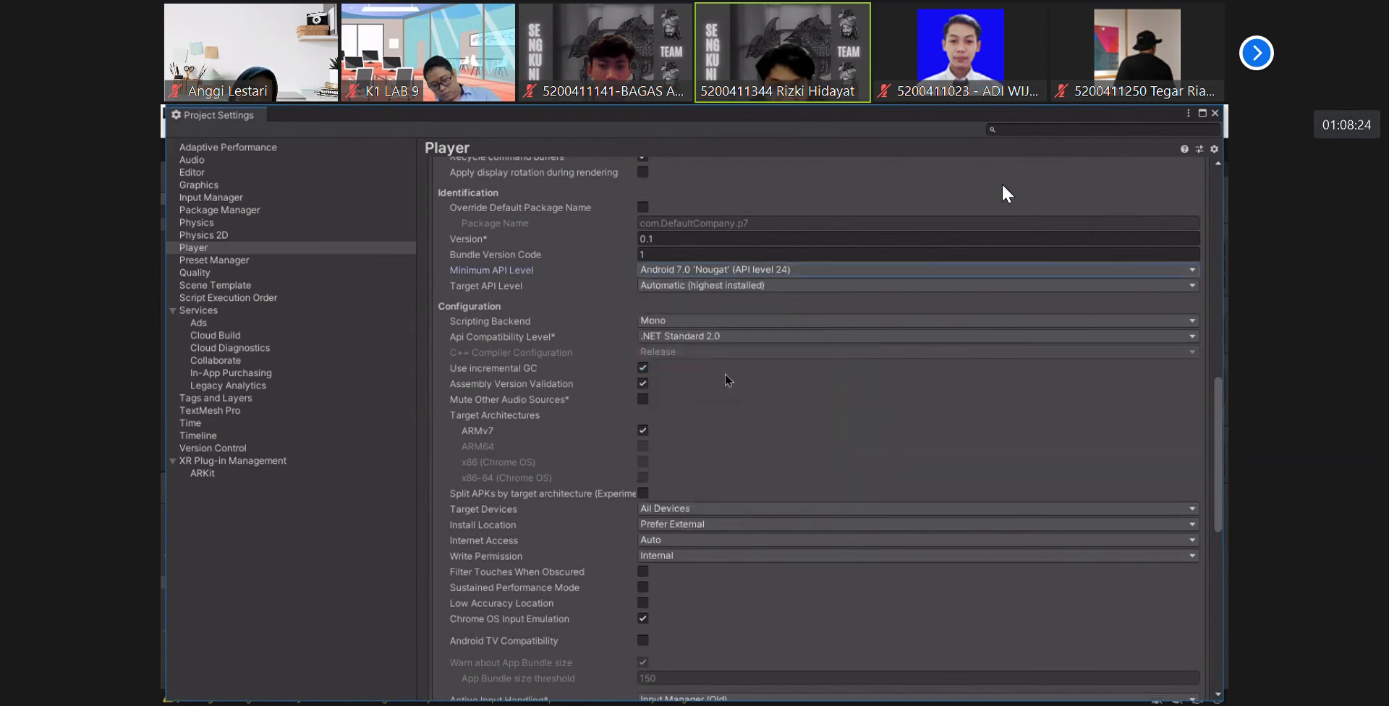
# - Set the scripting backend to IL2CPP and make ARM64 the only target architecture
pyautogui.scroll(-3, 733, 452)
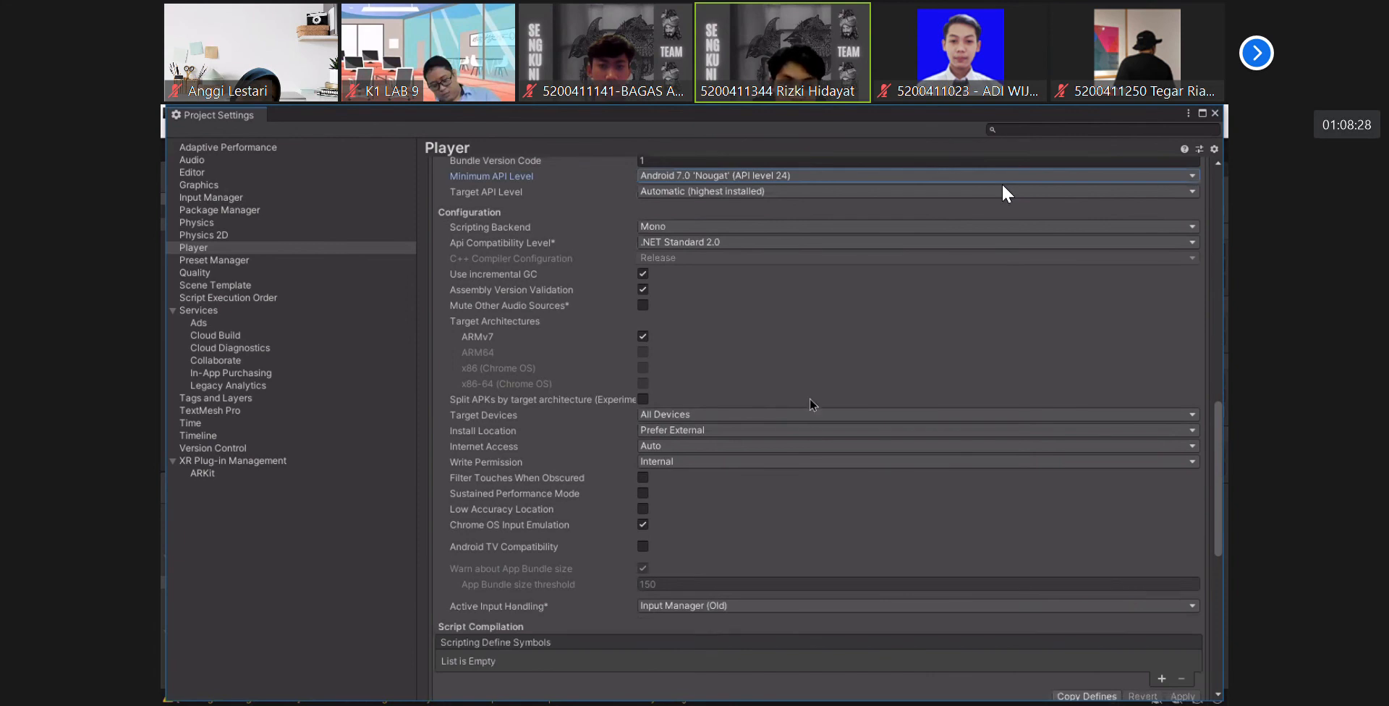
pyautogui.scroll(3, 810, 404)
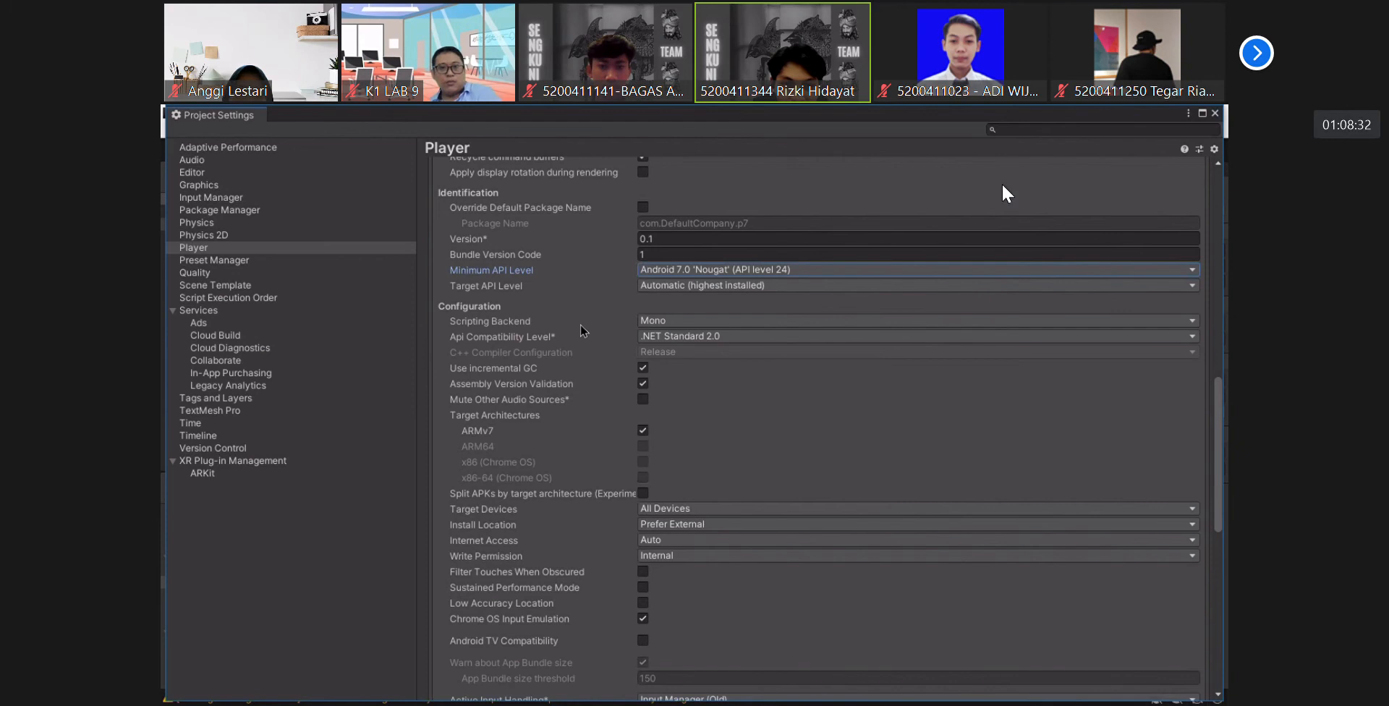
pyautogui.click(687, 321)
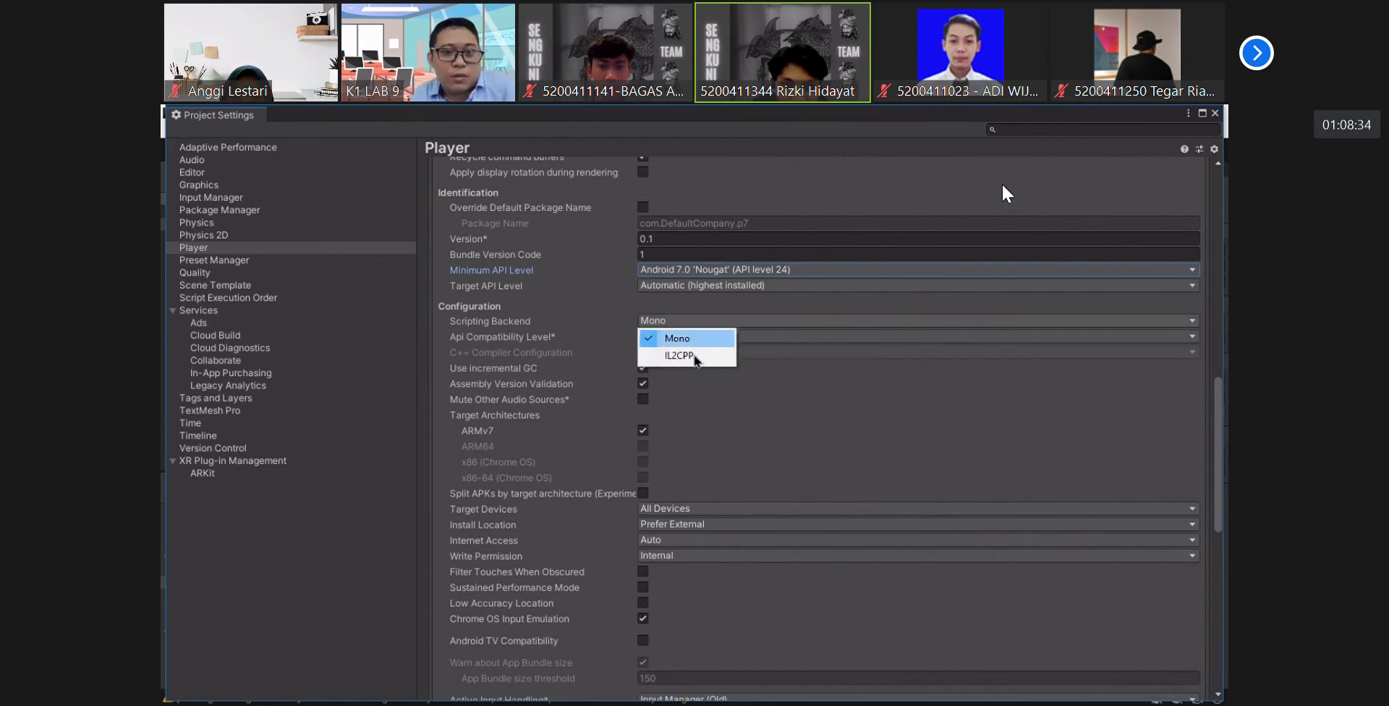
pyautogui.click(693, 355)
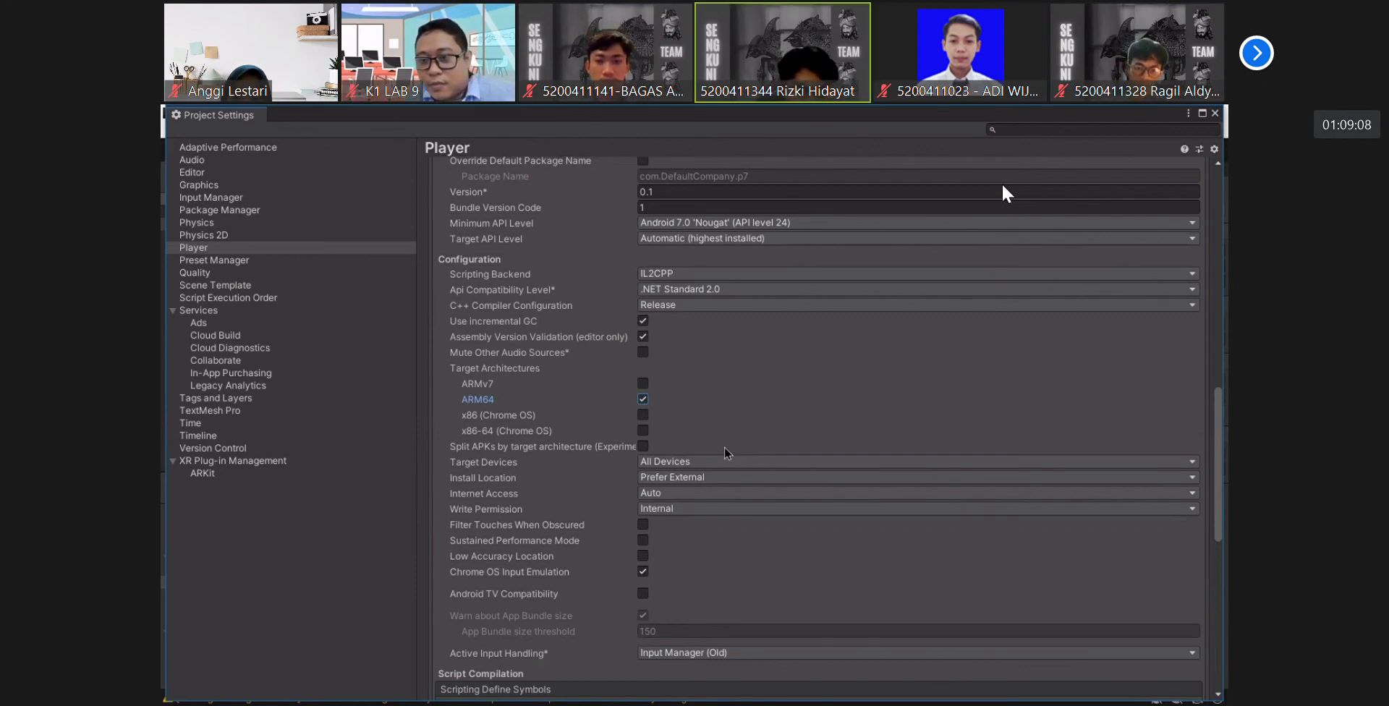
pyautogui.press('XF86AudioLowerVolume')
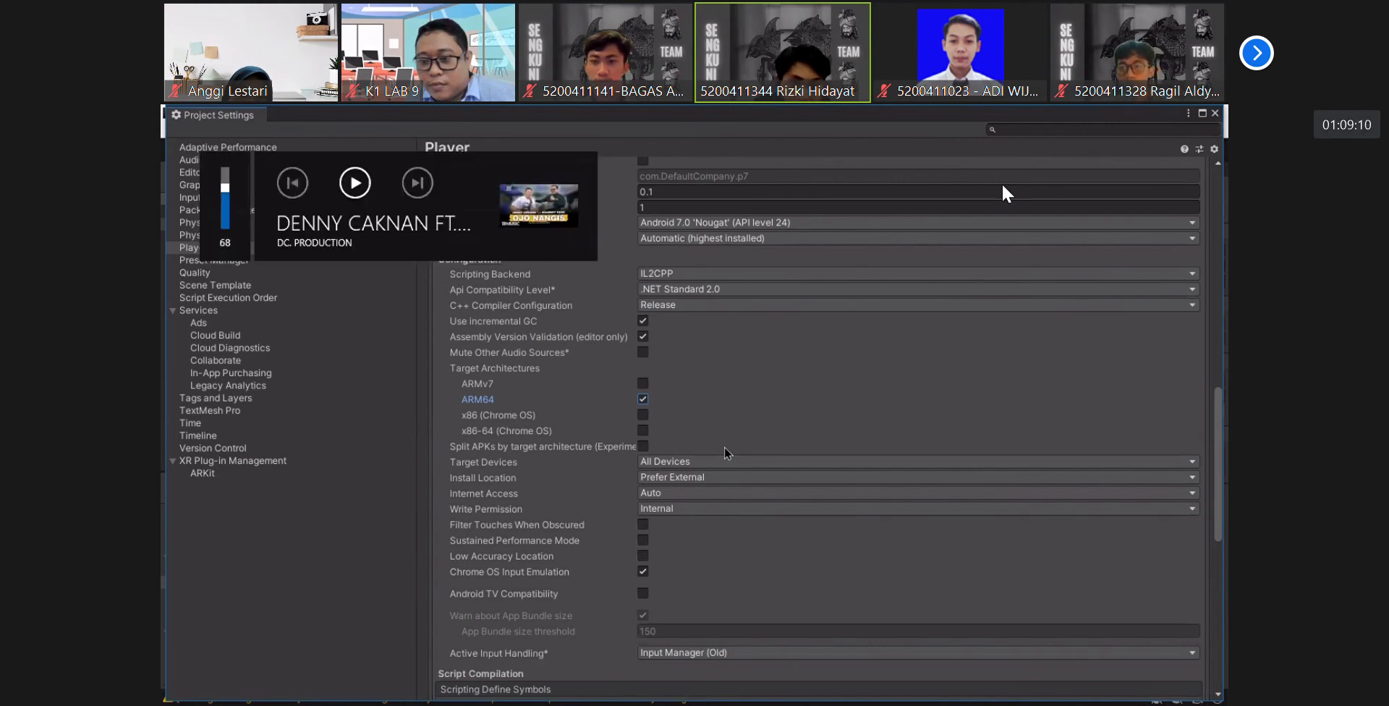
pyautogui.press('XF86AudioRaiseVolume')
pyautogui.press('XF86AudioRaiseVolume')
pyautogui.press('XF86AudioRaiseVolume')
pyautogui.press('XF86AudioRaiseVolume')
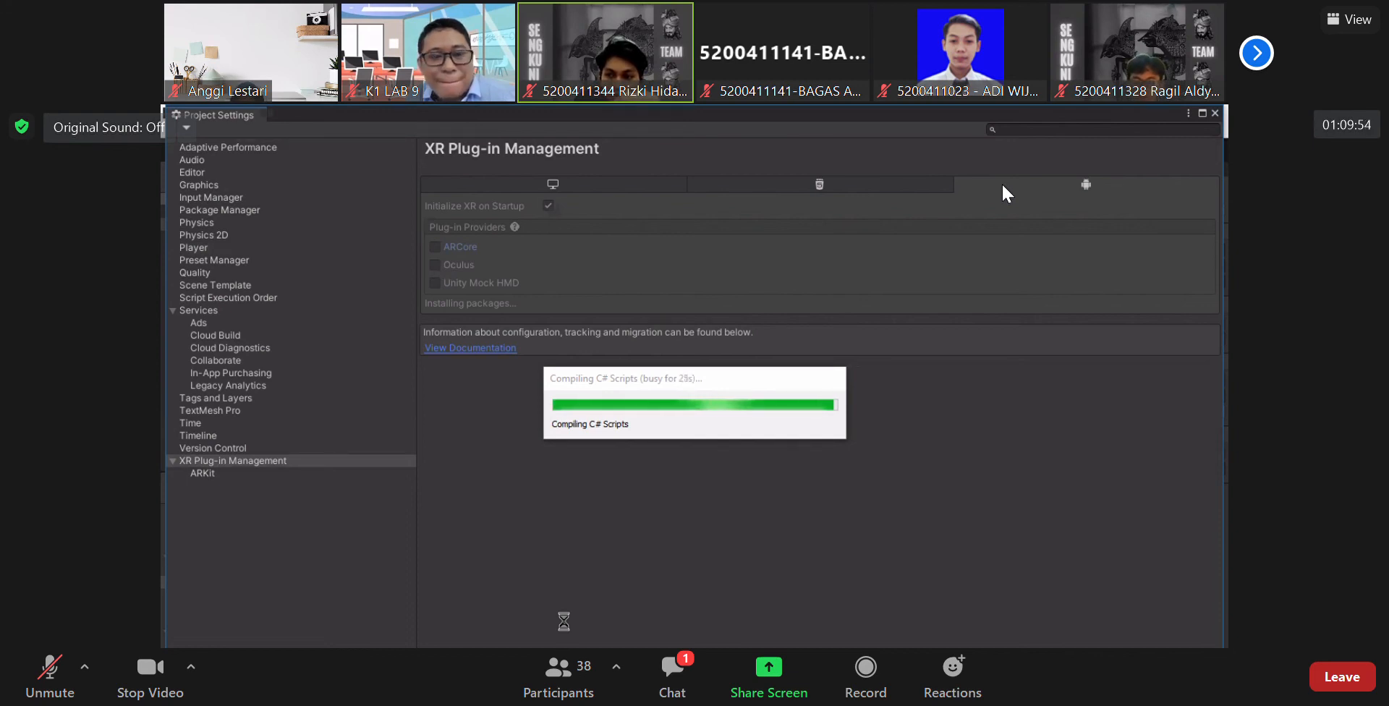
pyautogui.click(655, 682)
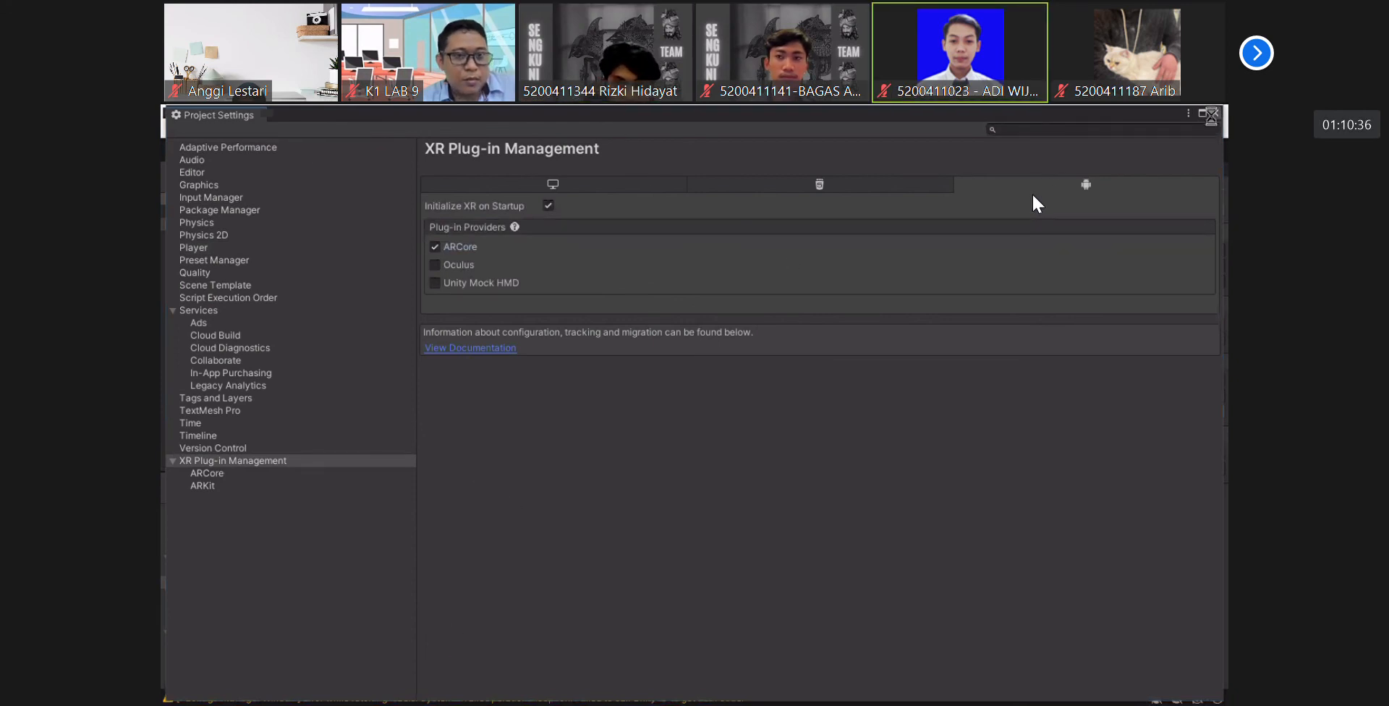
# - Close the project settings, refresh the device list and choose the connected Realme phone as the run device
pyautogui.click(1214, 113)
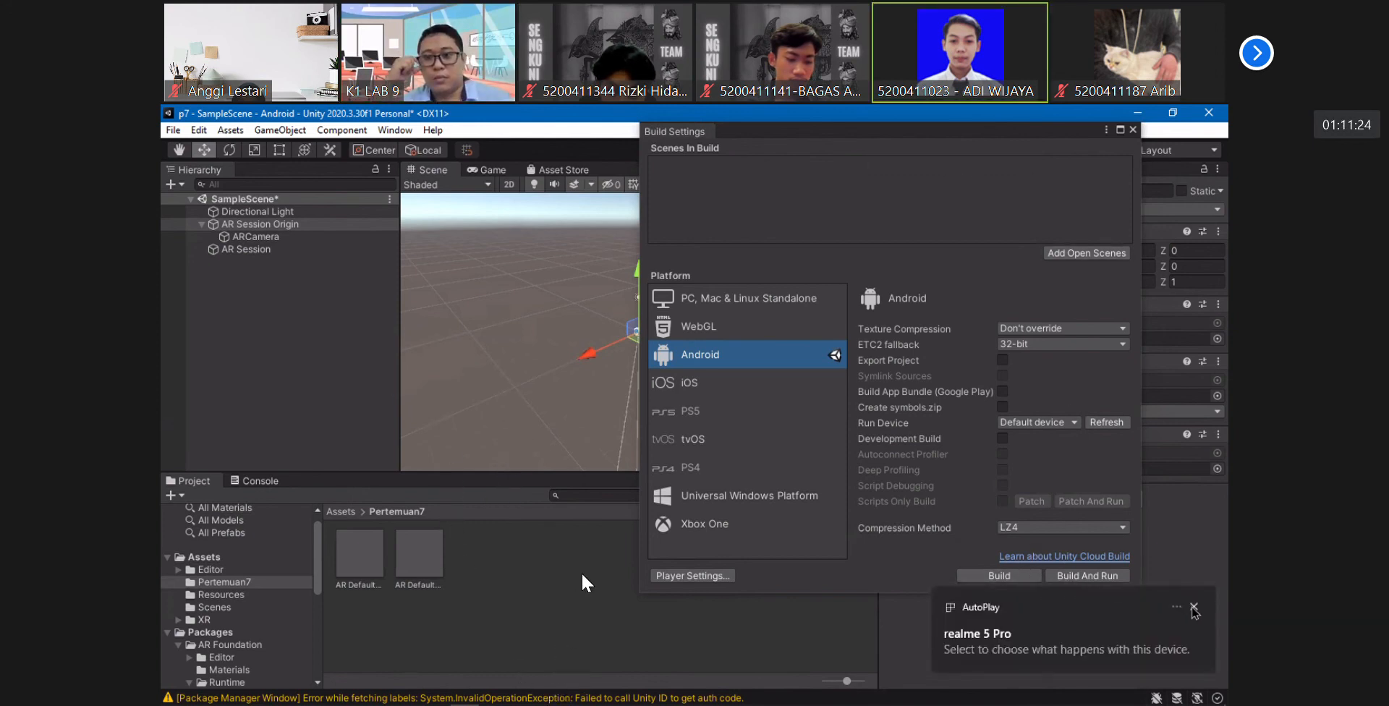
pyautogui.click(1191, 605)
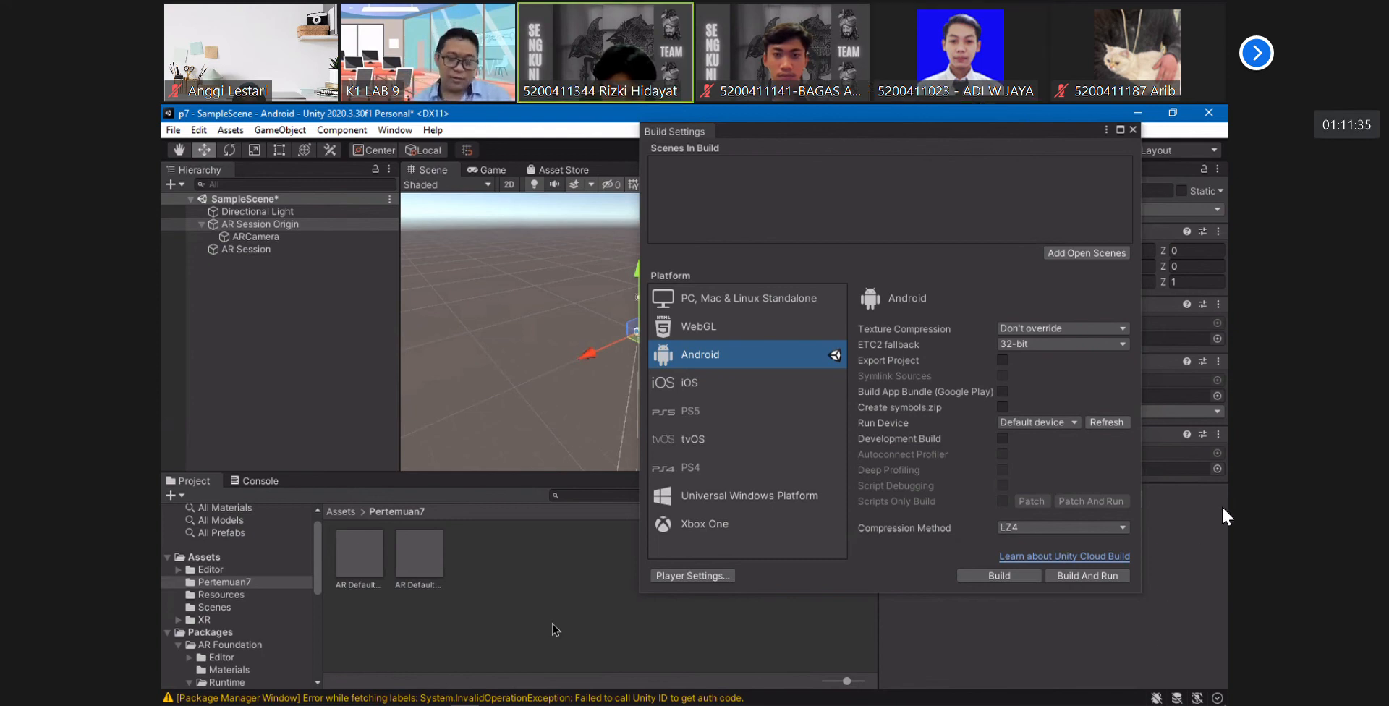
pyautogui.press('XF86AudioRaiseVolume')
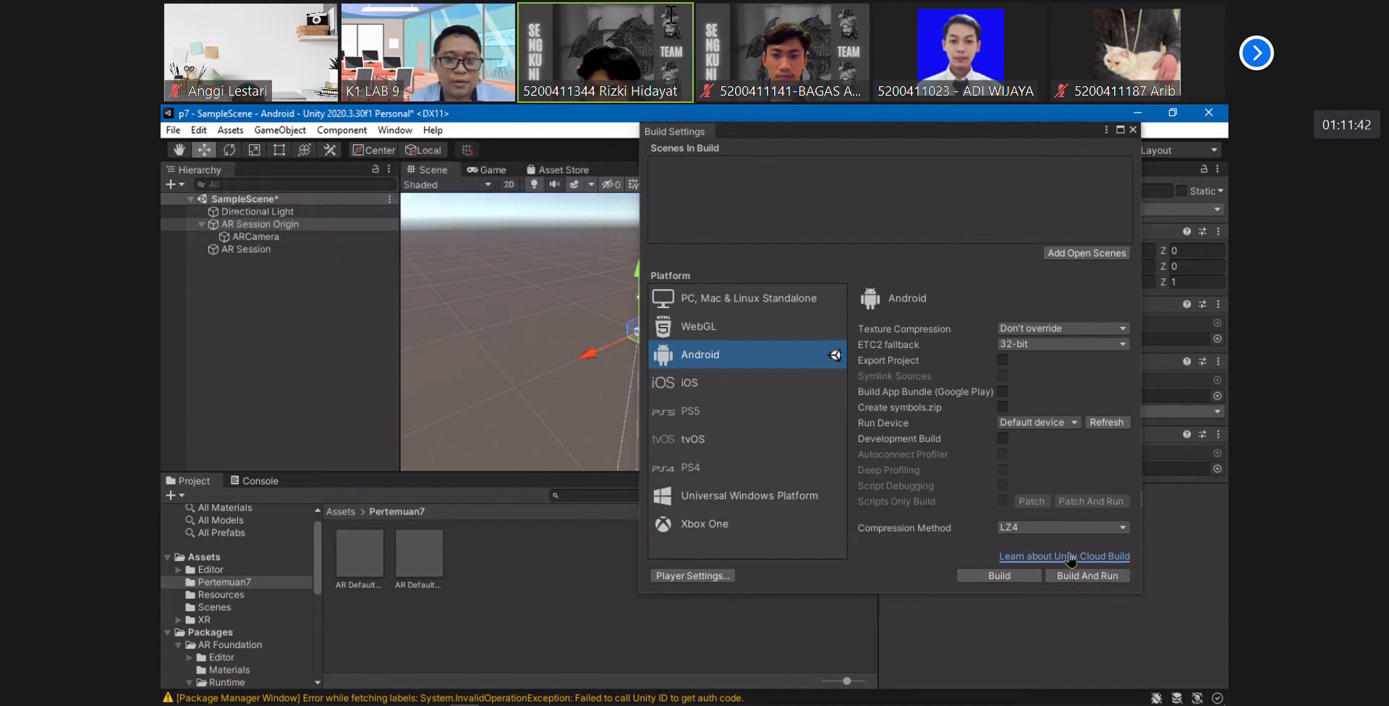
pyautogui.click(1107, 423)
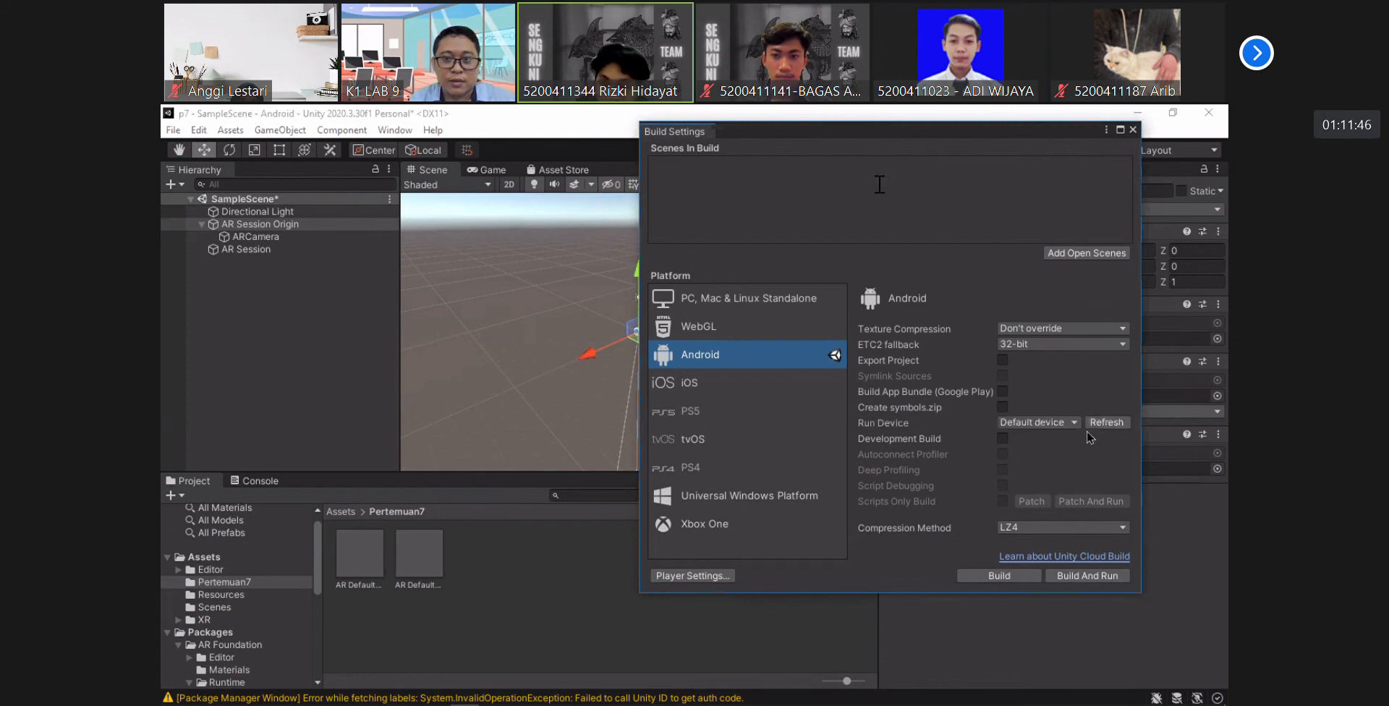
pyautogui.click(1073, 422)
pyautogui.click(1052, 471)
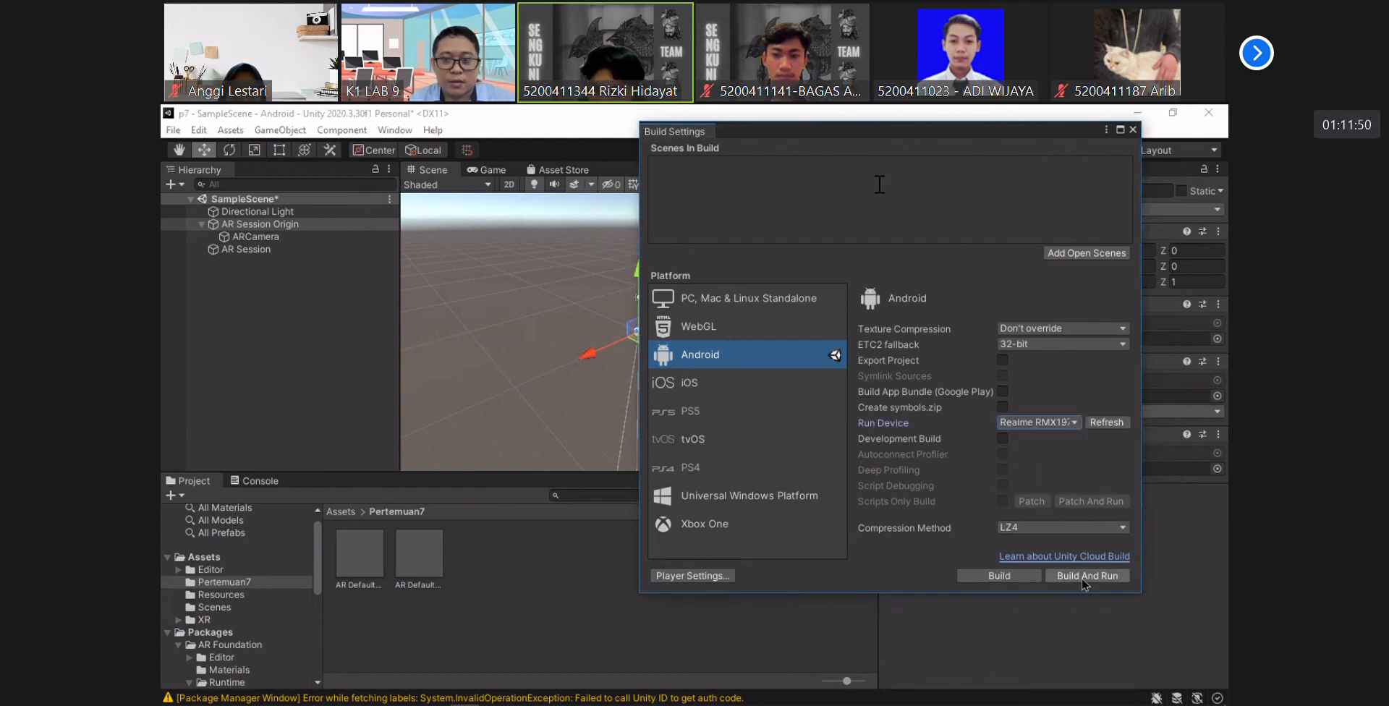
# - Build the Android app as an APK named Pertemuan7 in the Downloads folder
pyautogui.click(1006, 581)
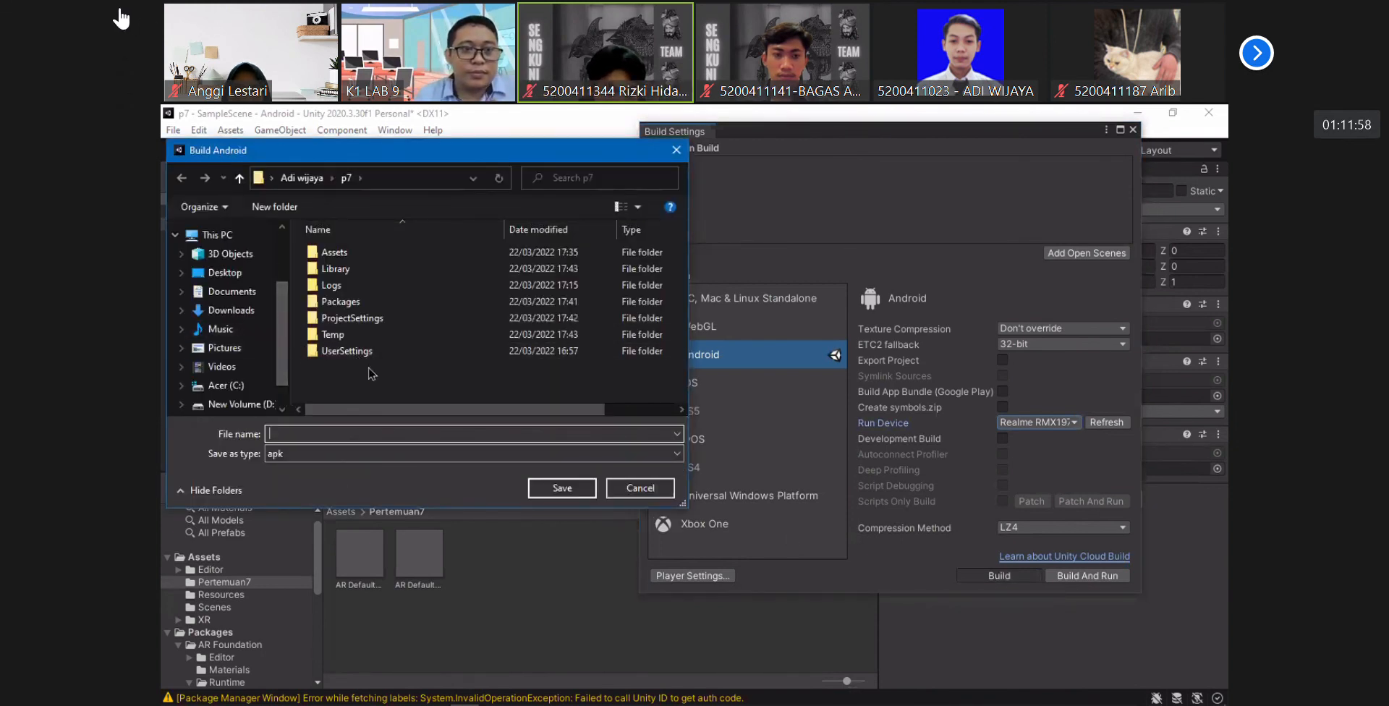
pyautogui.click(231, 313)
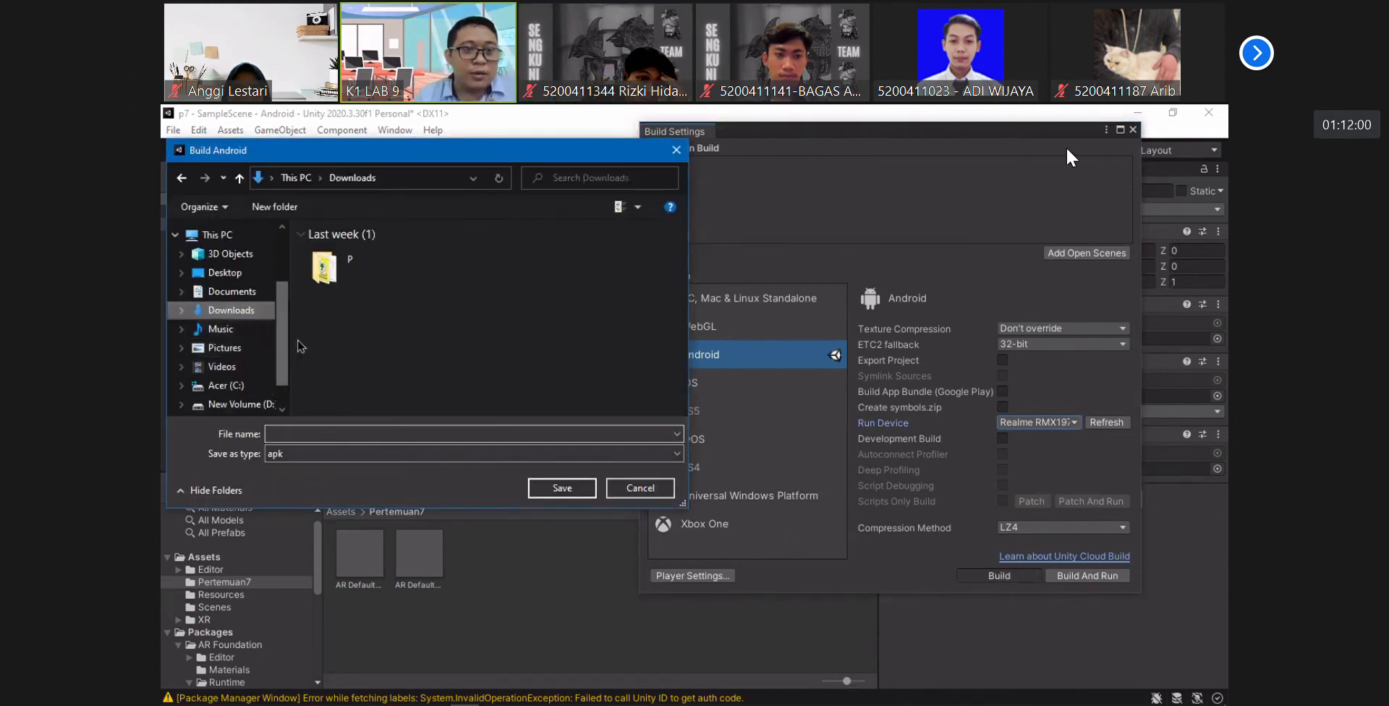
pyautogui.click(387, 433)
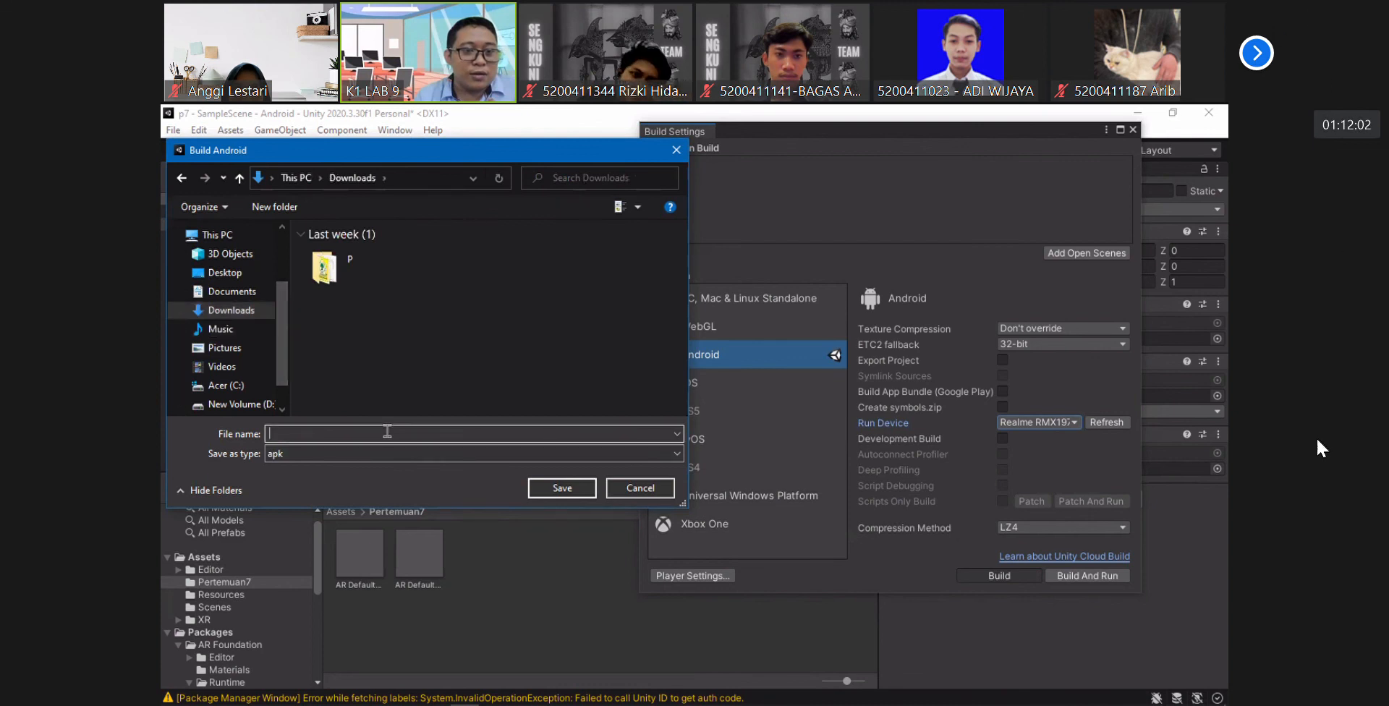
pyautogui.write('Pertemuan')
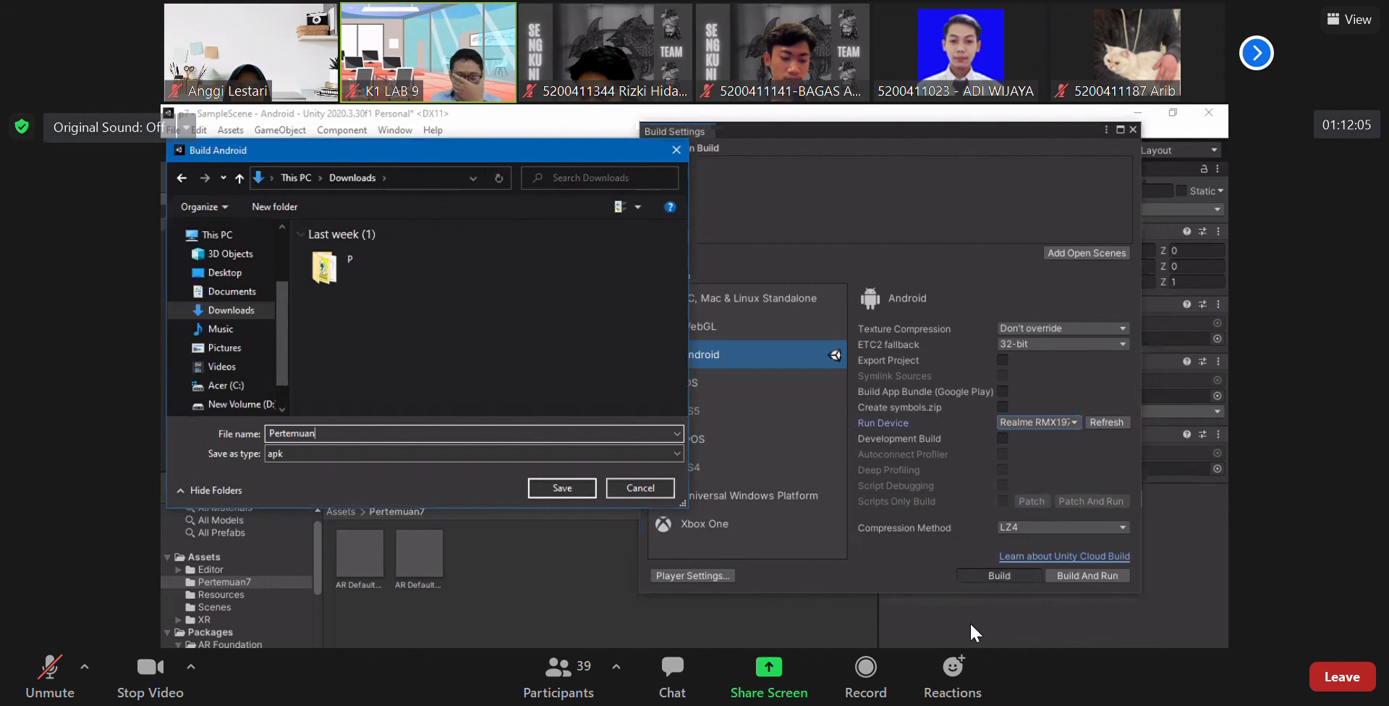
pyautogui.write('7')
pyautogui.press('Return')
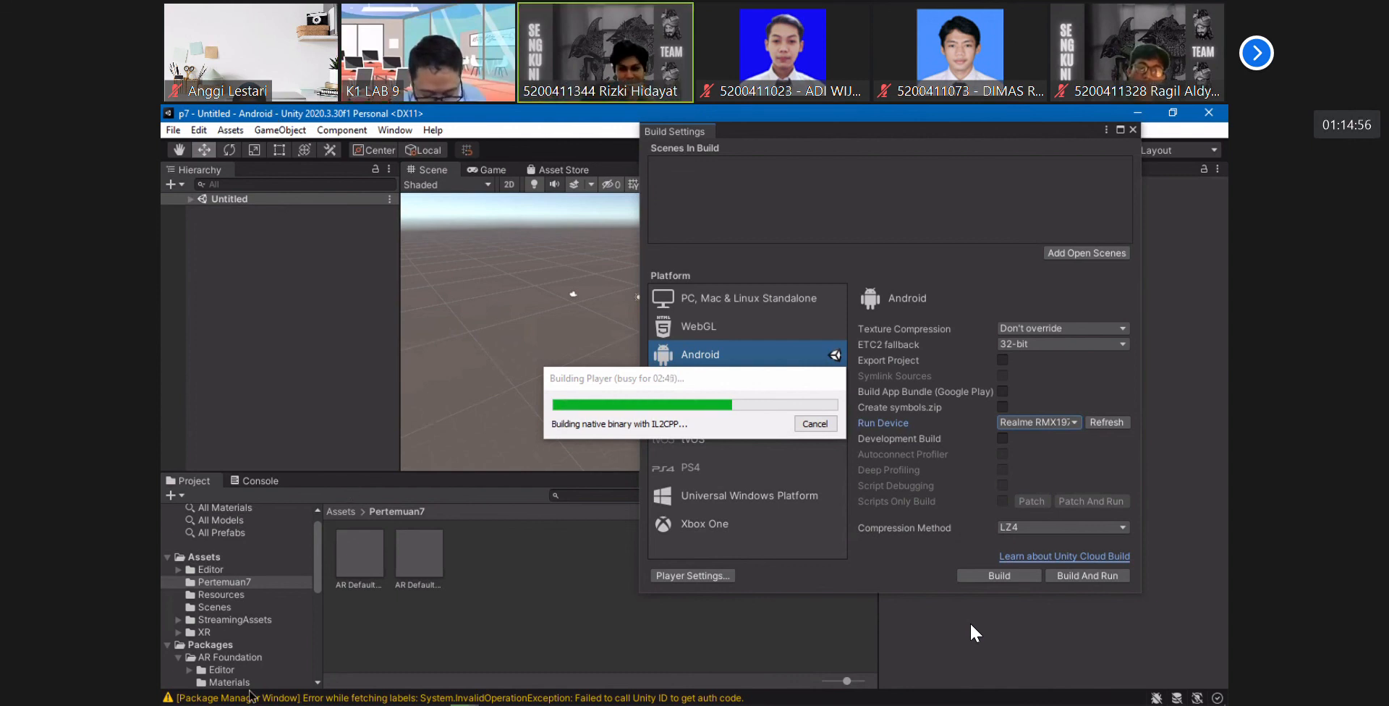
# - Switch to File Explorer and check the free space on the drives under This PC
pyautogui.moveTo(250, 696)
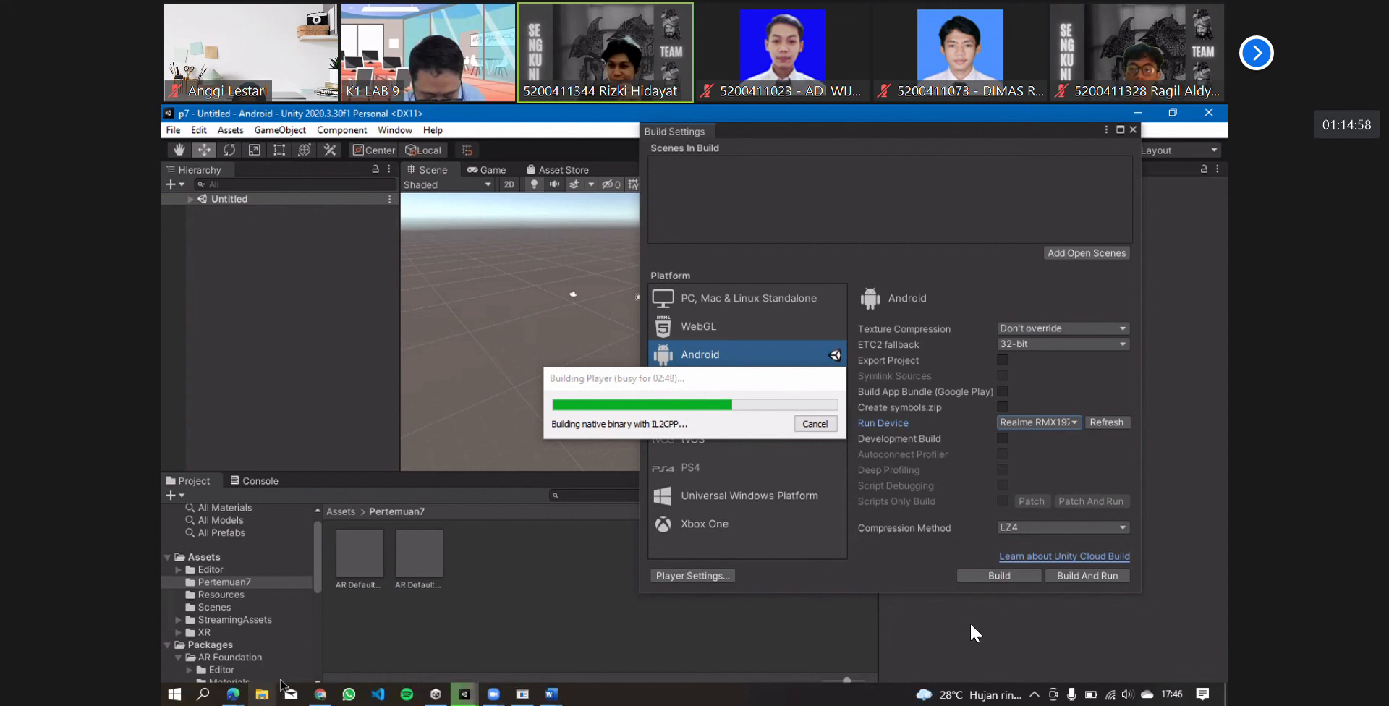
pyautogui.click(262, 694)
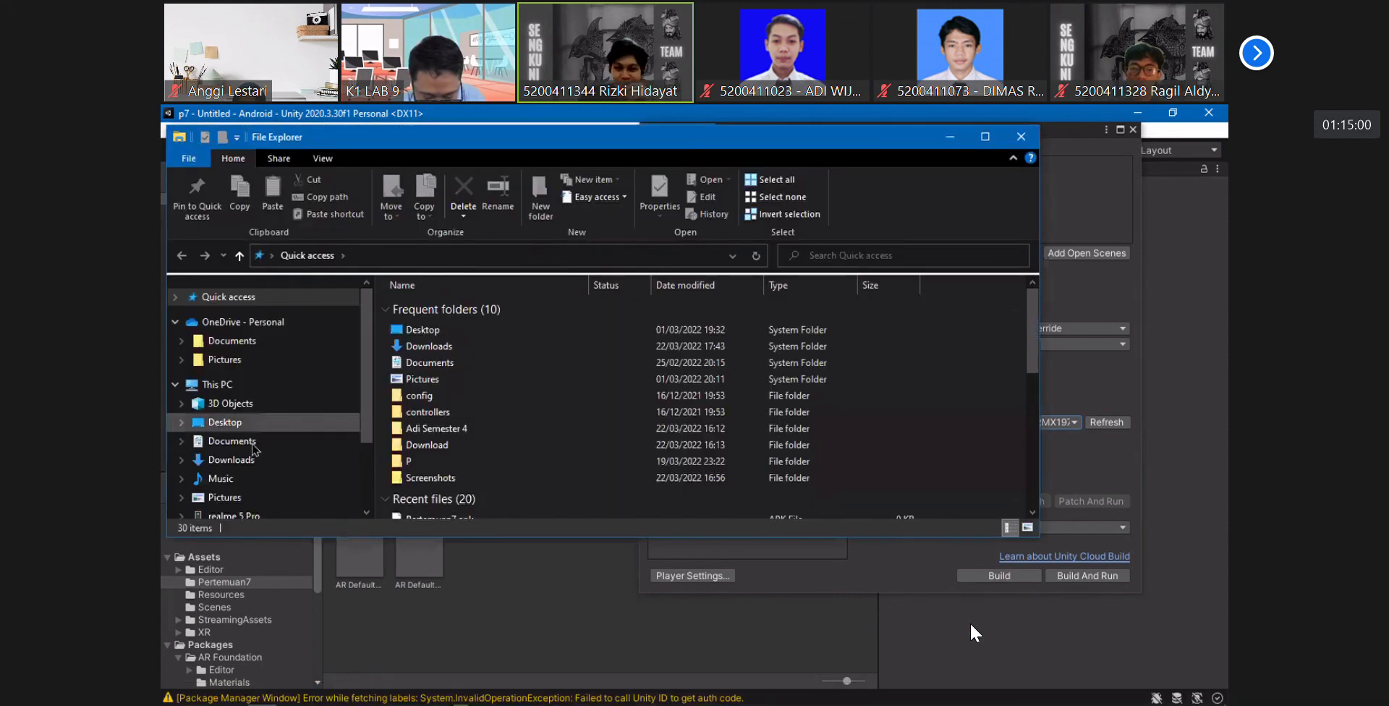
pyautogui.scroll(-1, 264, 391)
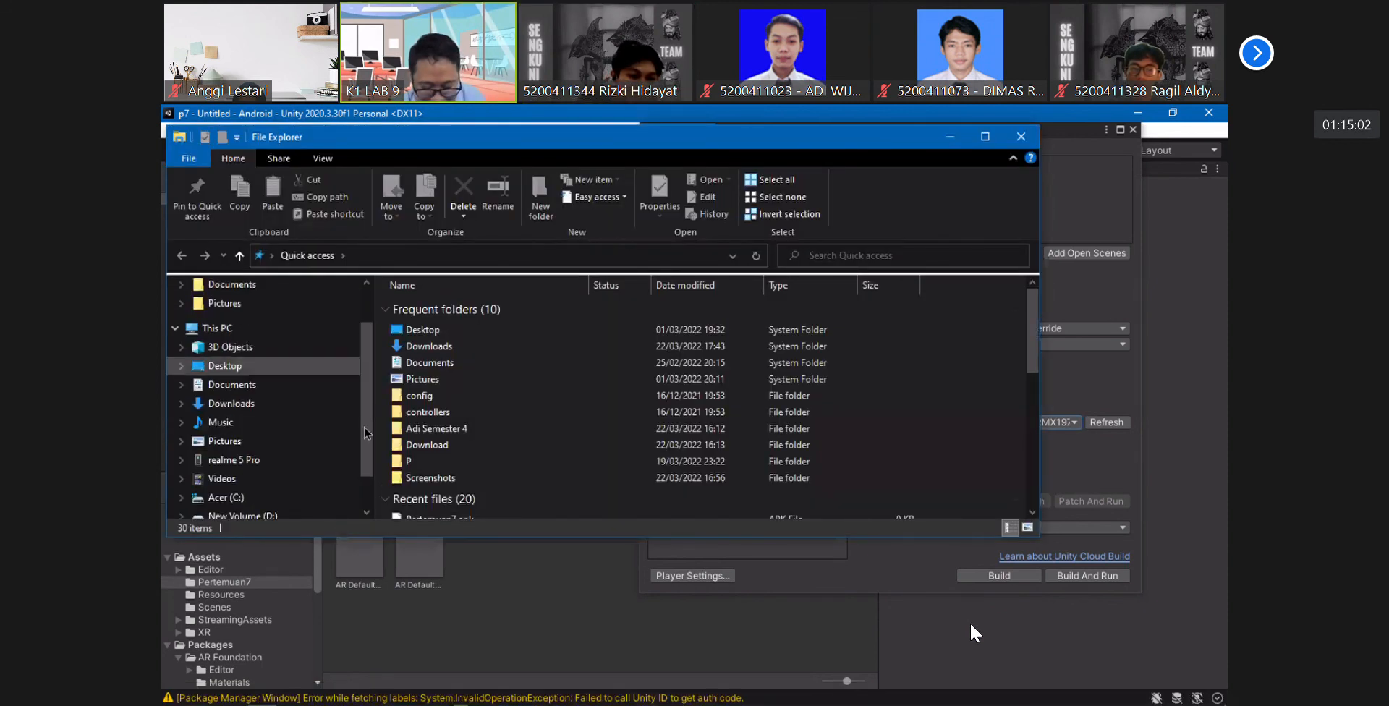
pyautogui.click(218, 329)
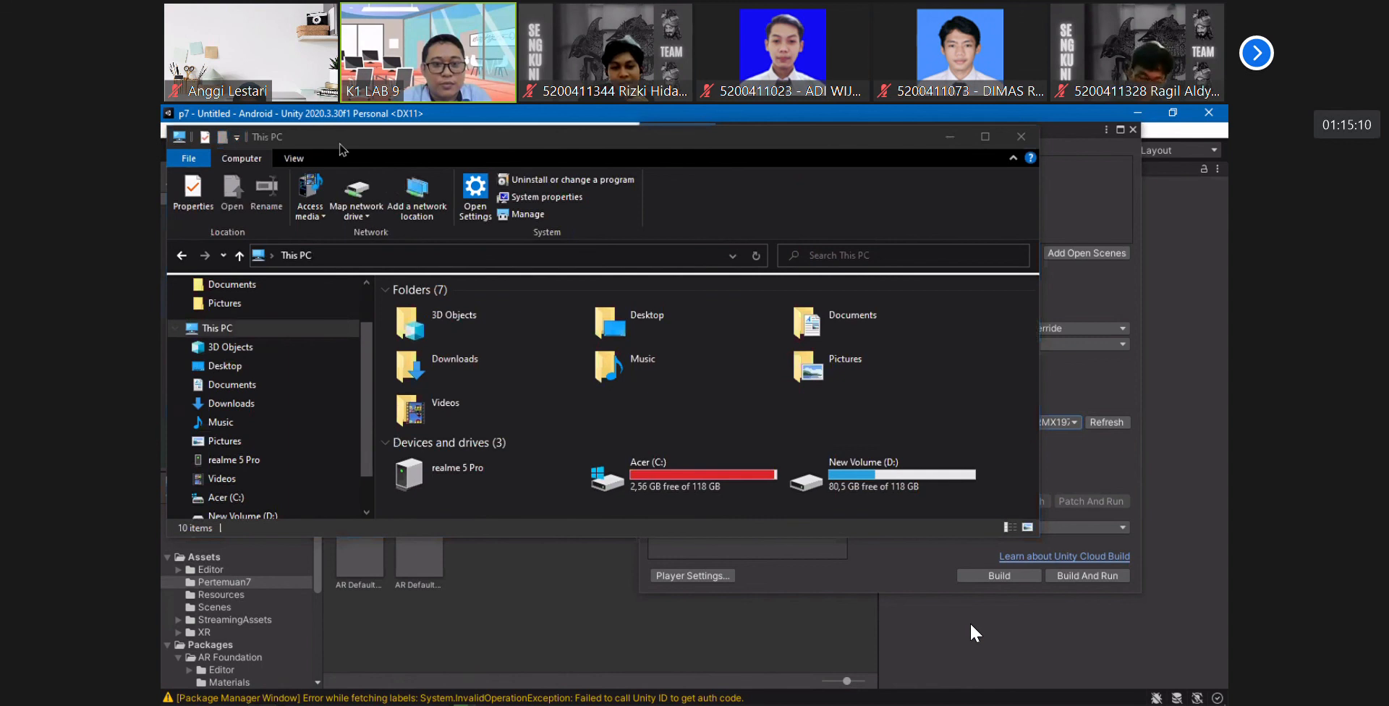
pyautogui.moveTo(340, 144); pyautogui.dragTo(426, 325)
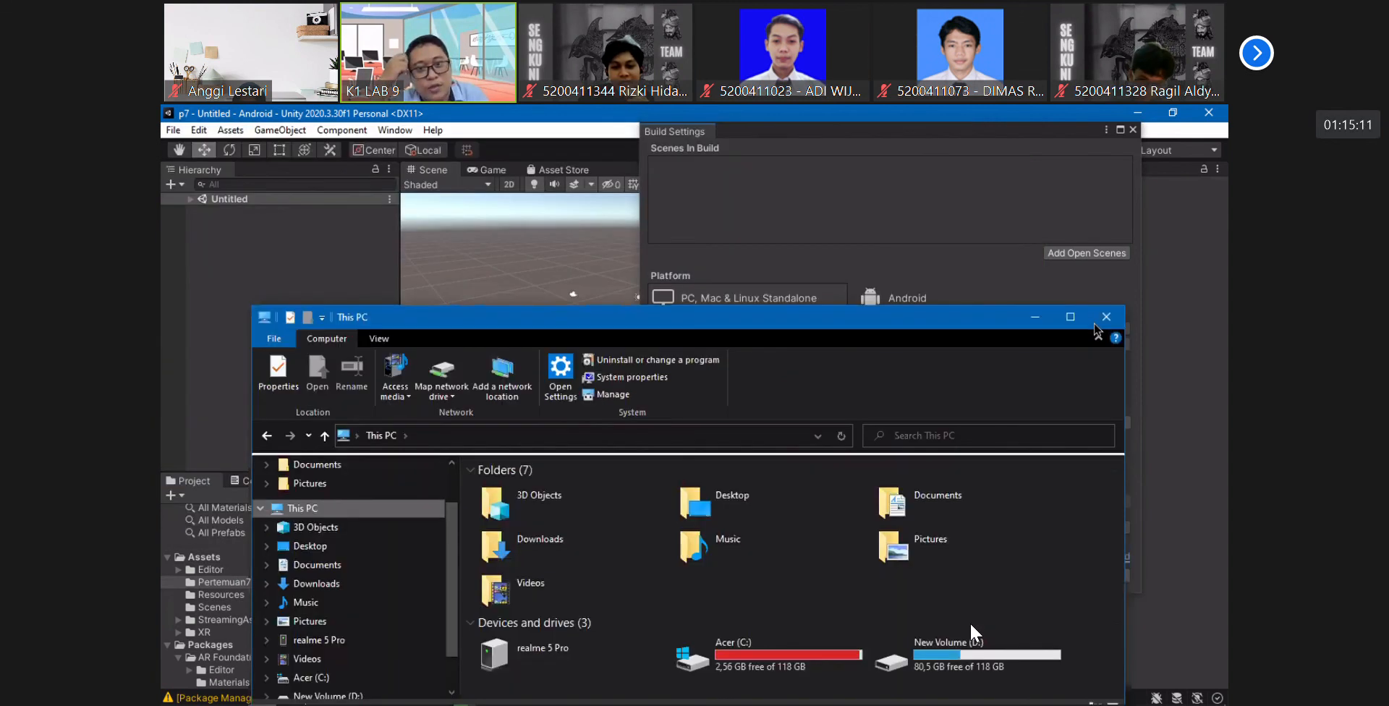
pyautogui.click(1034, 317)
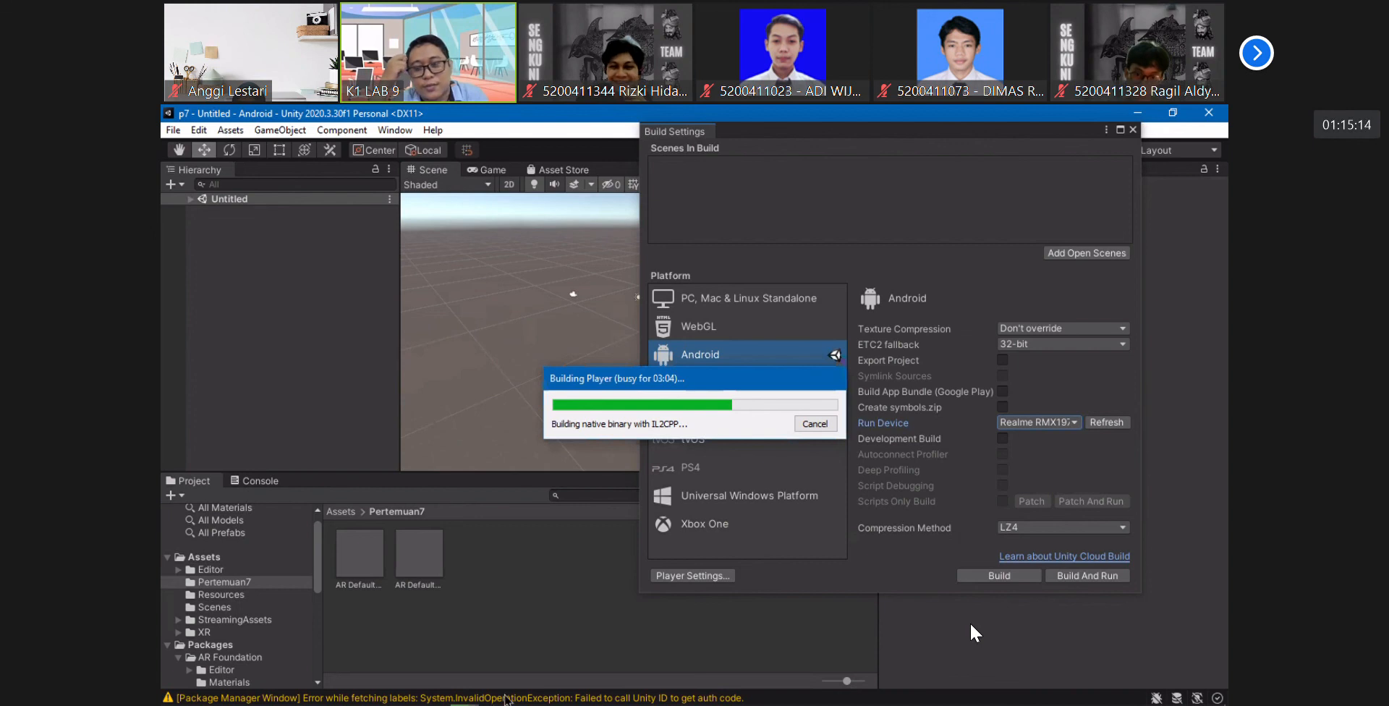
pyautogui.click(262, 695)
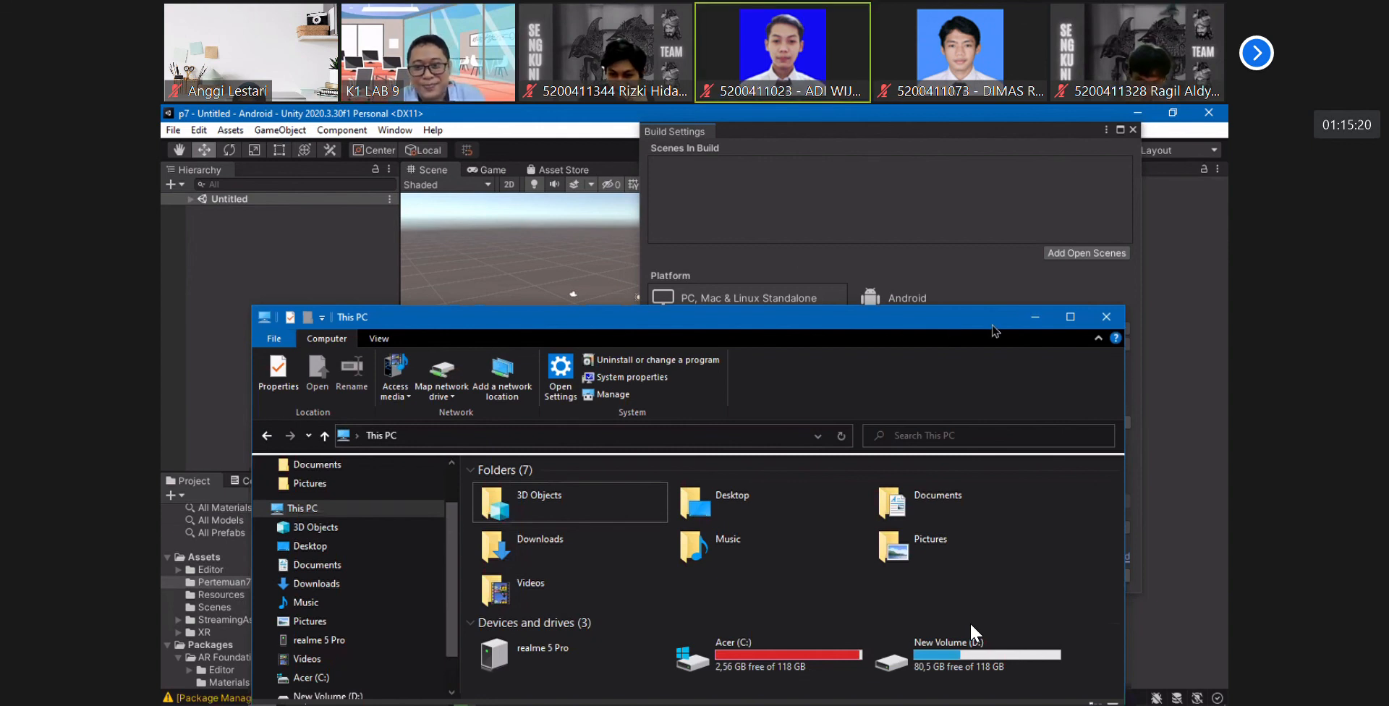
pyautogui.click(795, 253)
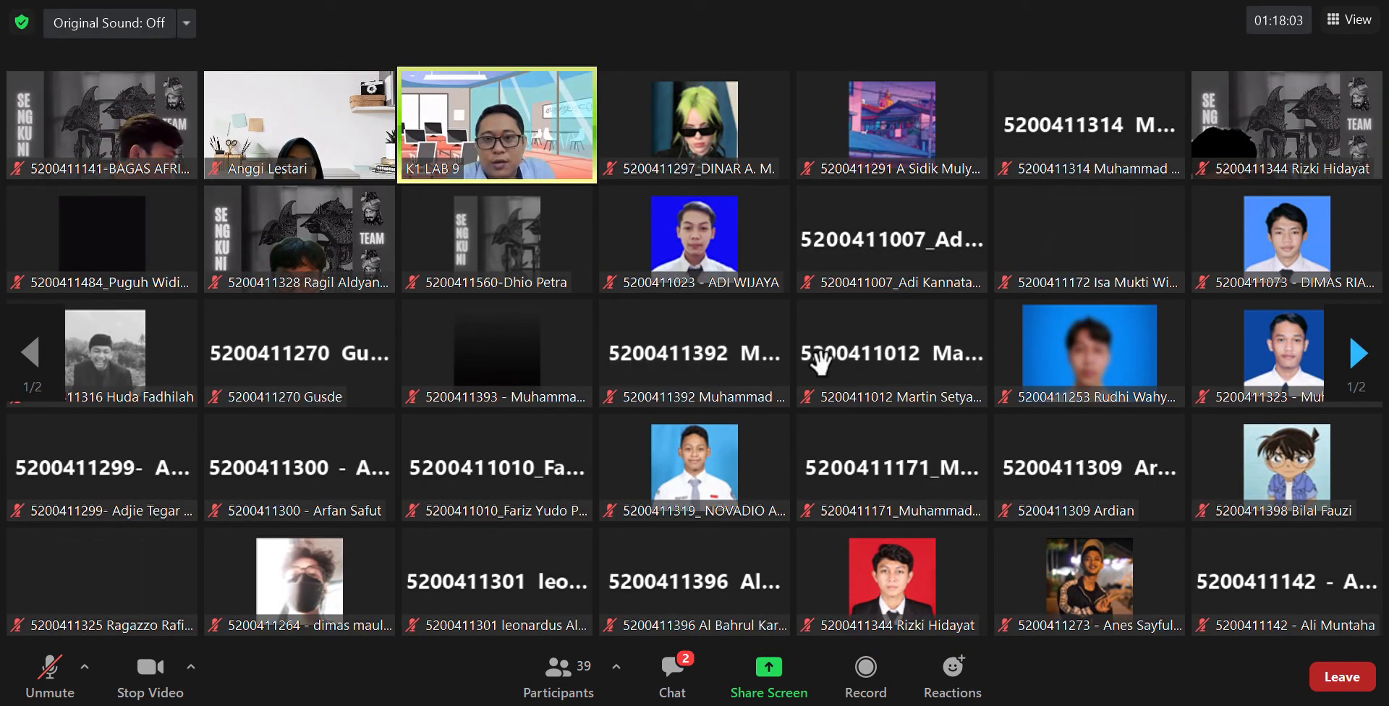
pyautogui.click(666, 684)
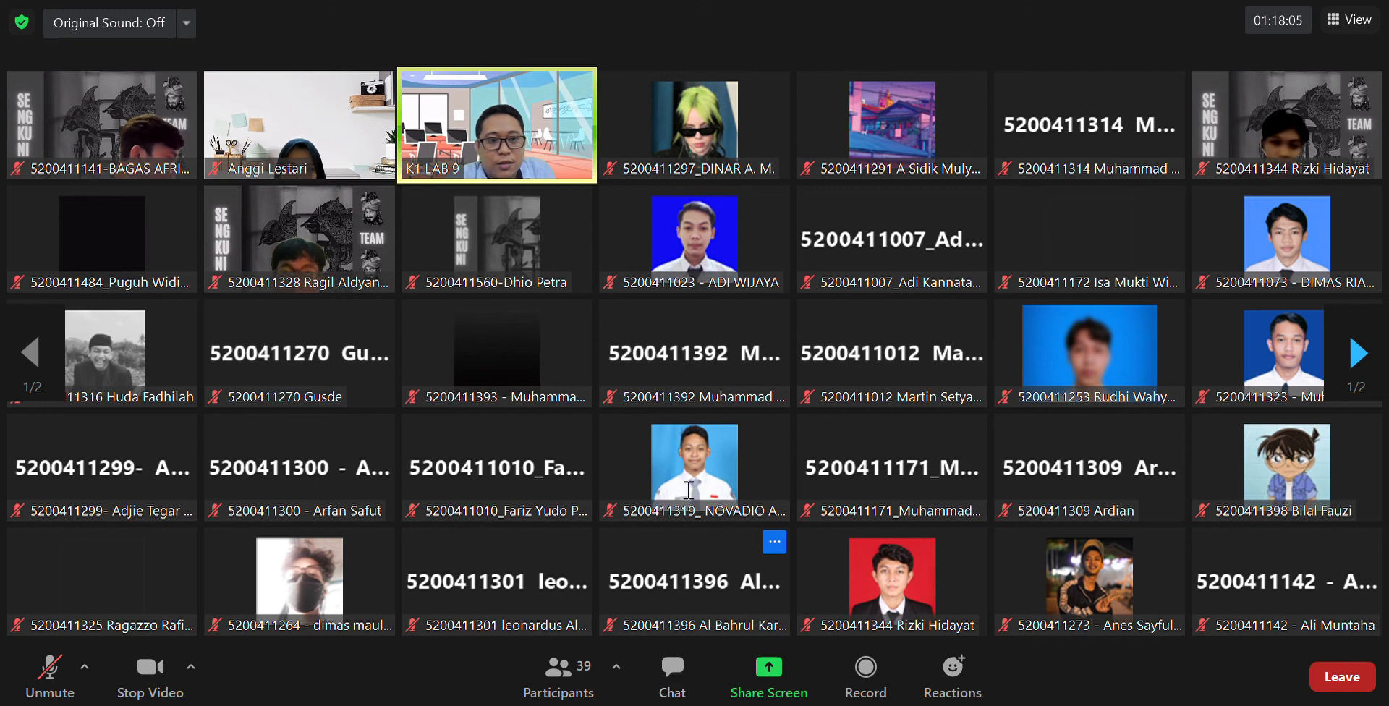